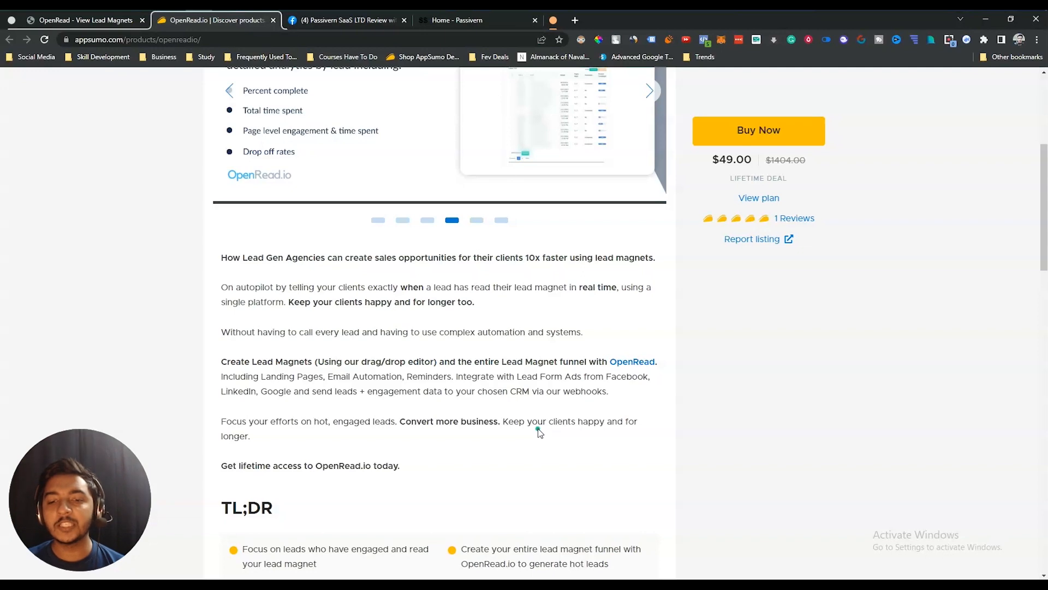
- Review the deal terms, the one-time price and the code stacking info of the OpenRead.io Pro Plan
scroll(539, 429, "down", 10)
scroll(406, 230, "up", 2)
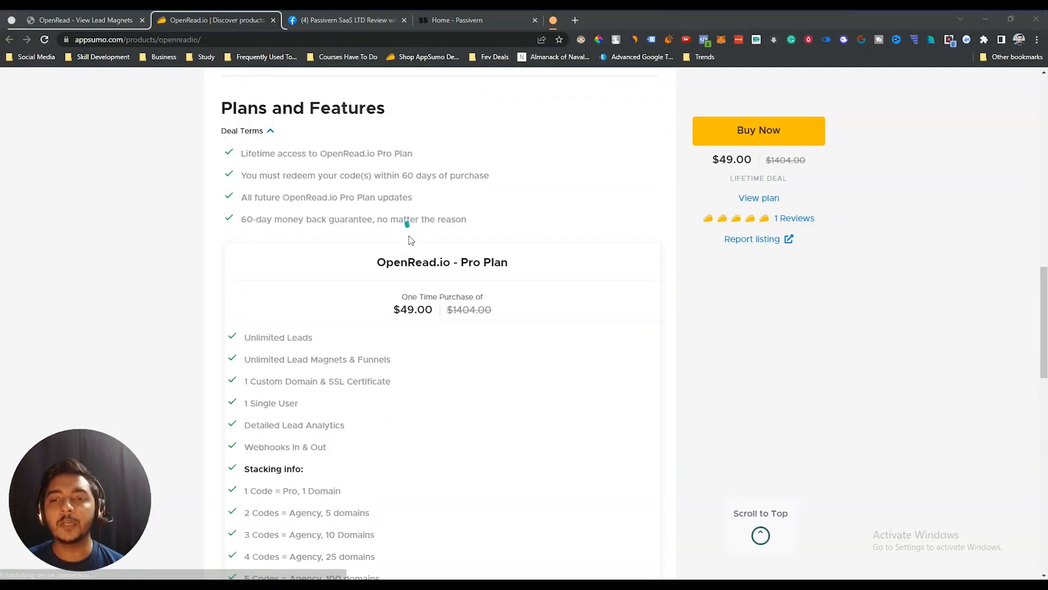
scroll(404, 241, "down", 1)
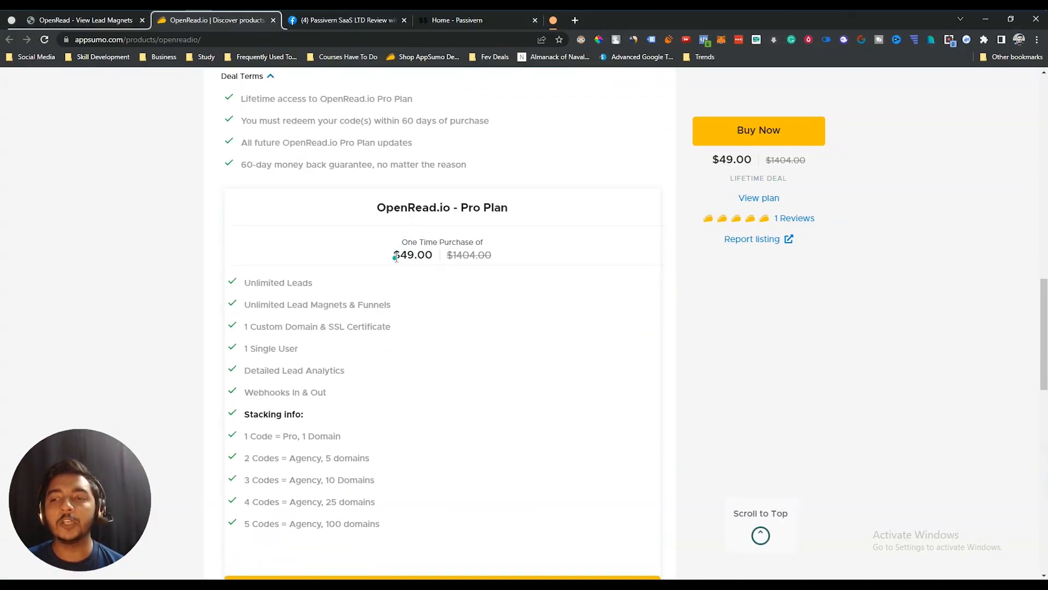
left_click_drag(393, 256, 433, 257)
scroll(431, 322, "down", 3)
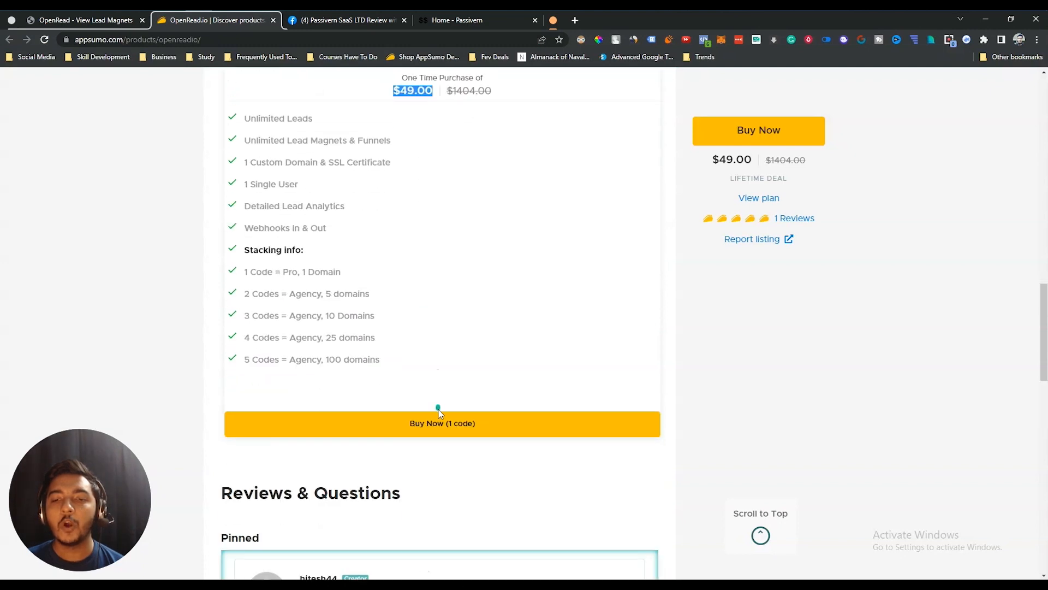
scroll(426, 371, "up", 1)
left_click_drag(382, 417, 231, 337)
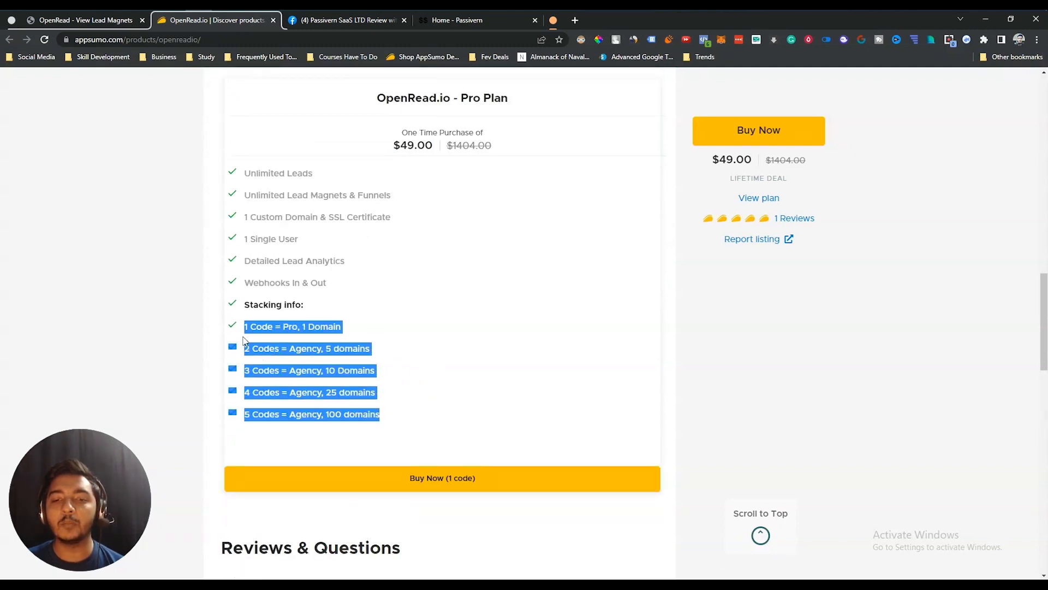
left_click(319, 319)
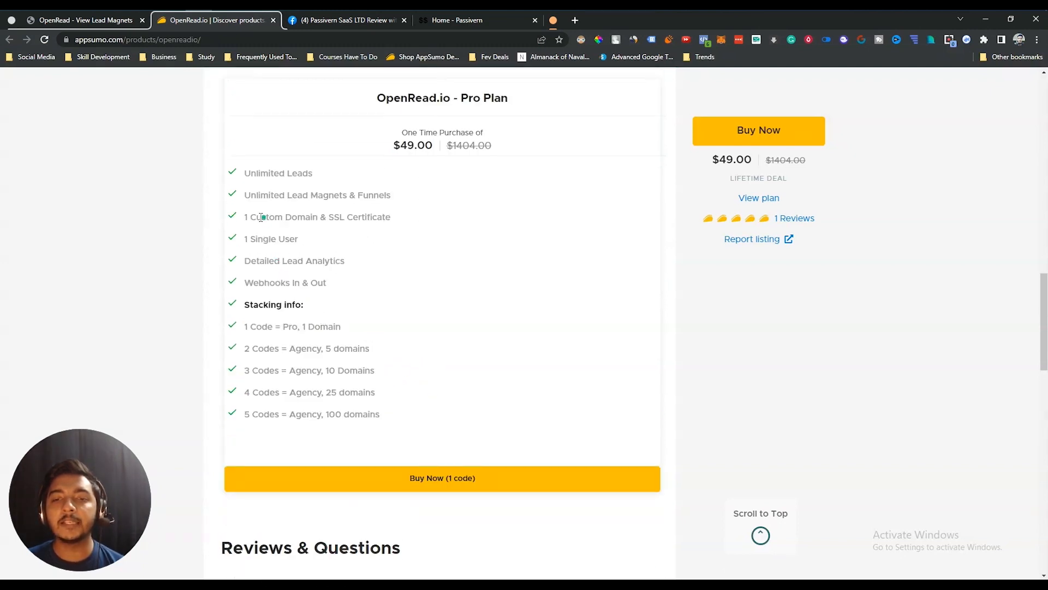
- Examine the Pro Plan's custom domain and user limits, and compare the five-code agency tier with the single-code price
left_click_drag(244, 217, 398, 218)
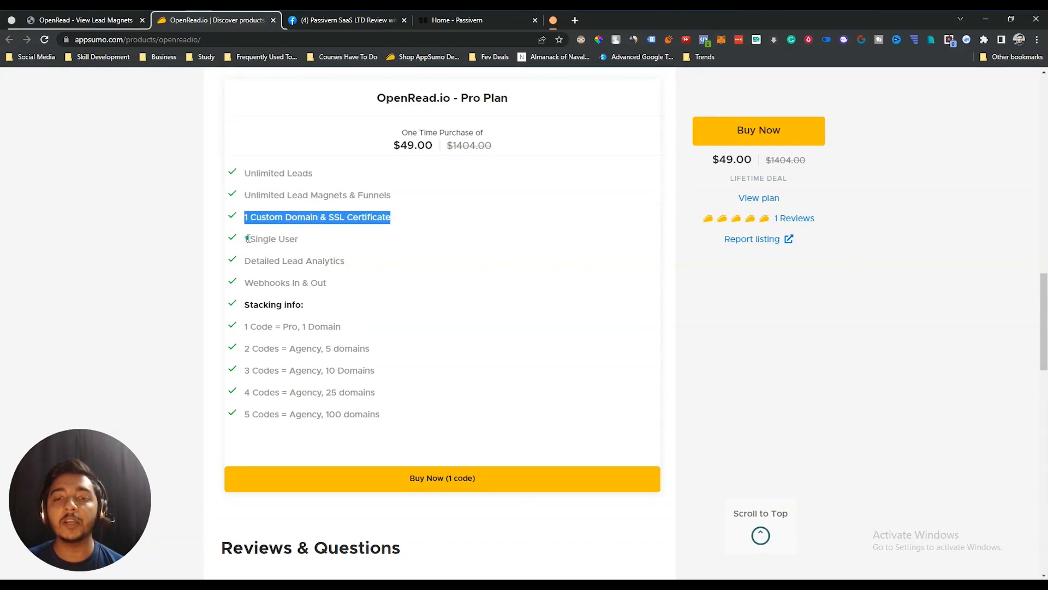
left_click_drag(248, 239, 313, 238)
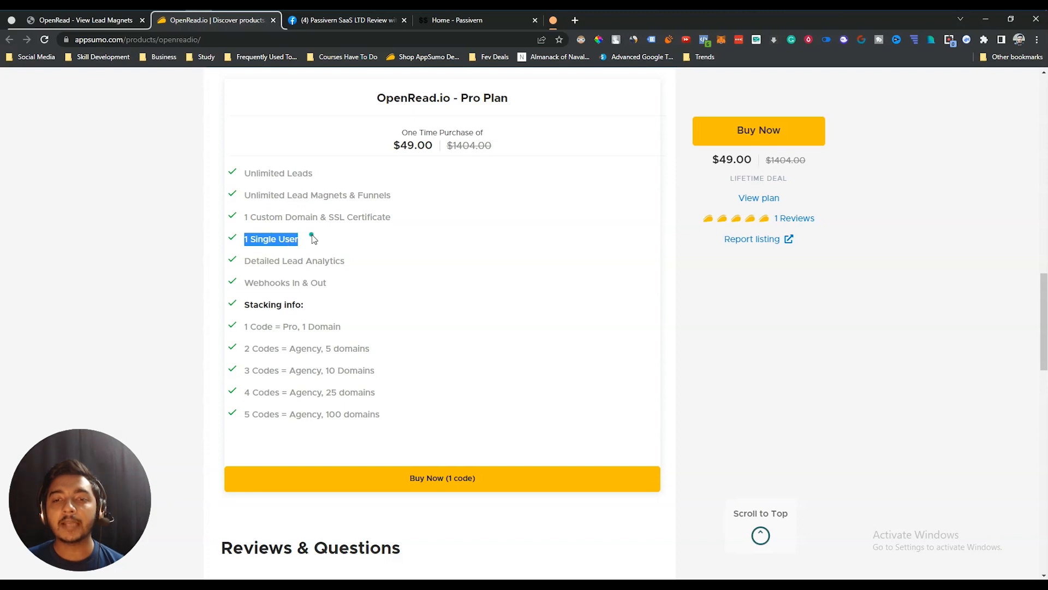
left_click_drag(392, 414, 241, 339)
triple_click(279, 413)
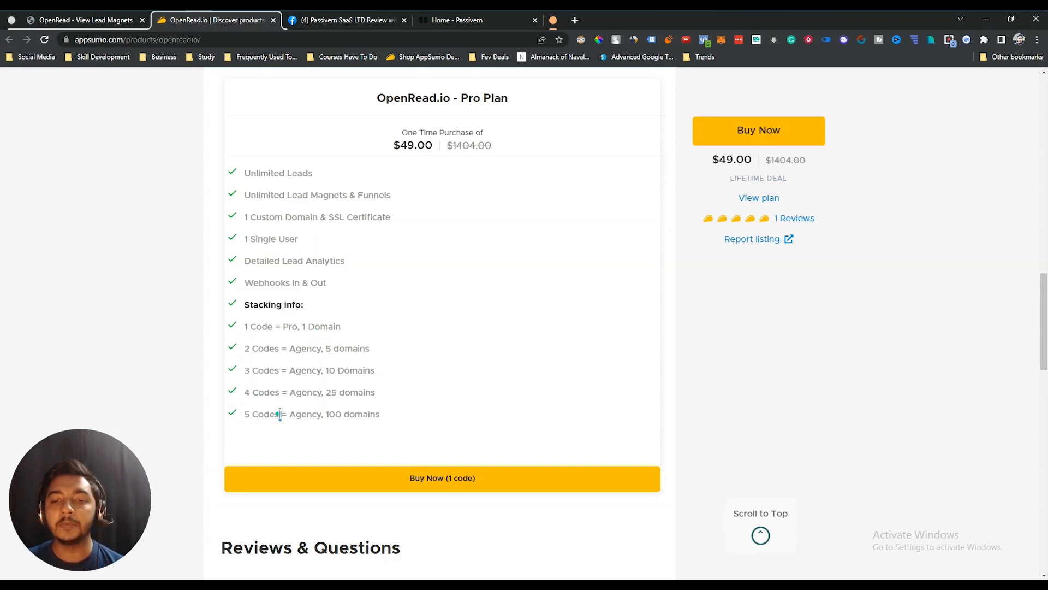
left_click(245, 414)
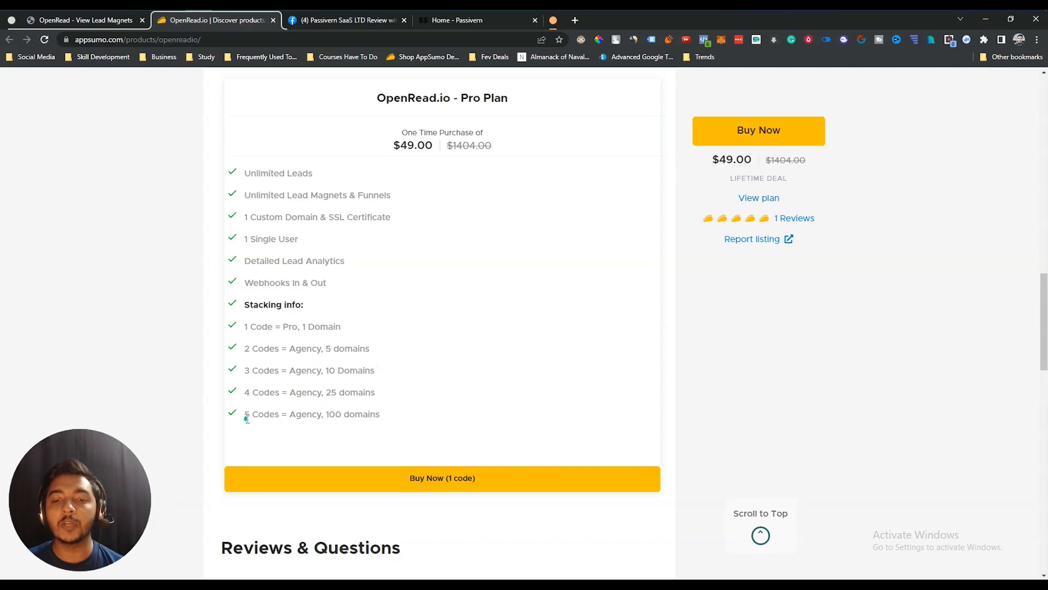
left_click_drag(244, 414, 359, 415)
left_click(388, 155)
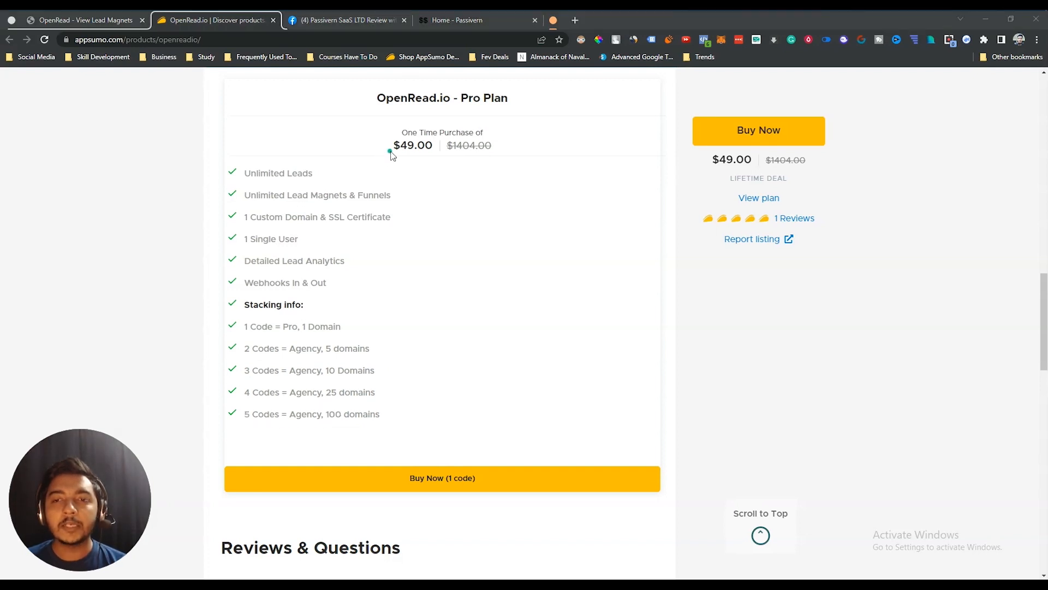
left_click_drag(393, 151, 432, 150)
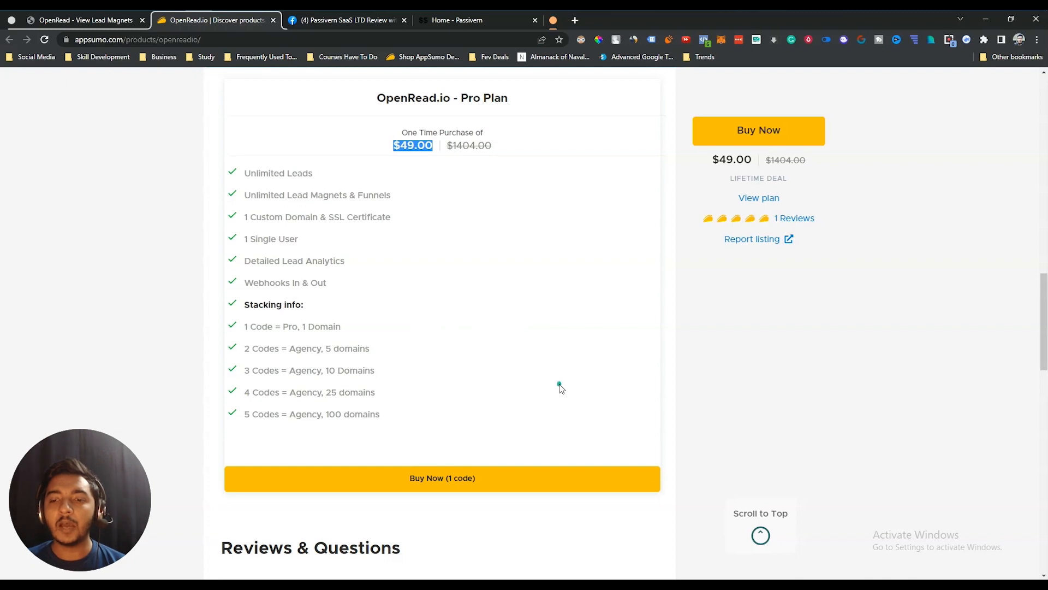
left_click(556, 383)
scroll(549, 371, "up", 15)
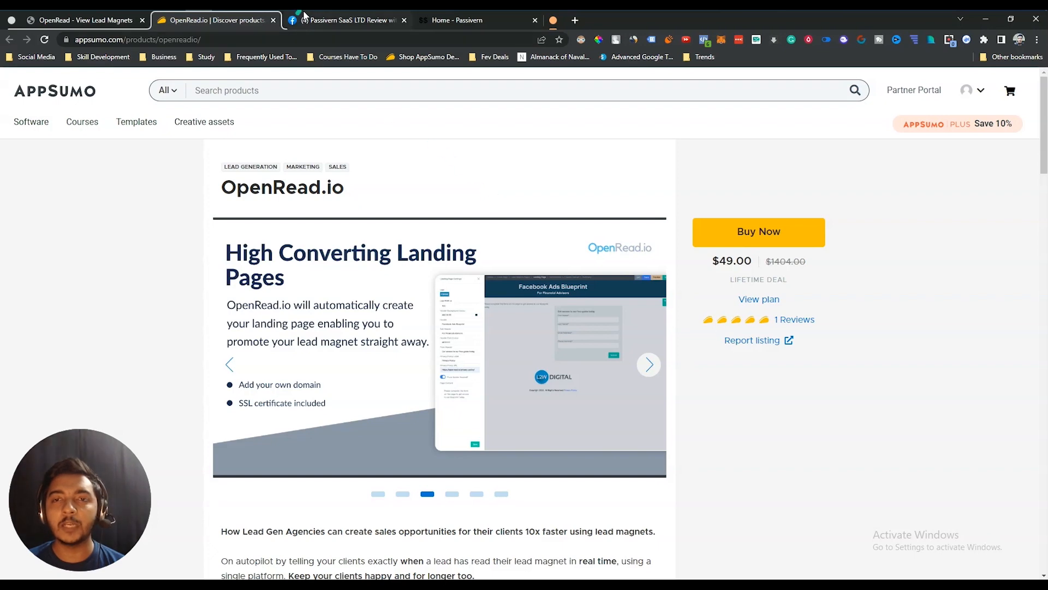
- Switch to the Passivern SaaS LTD Review with Giveaway Facebook group and browse its lifetime deal posts
left_click(340, 17)
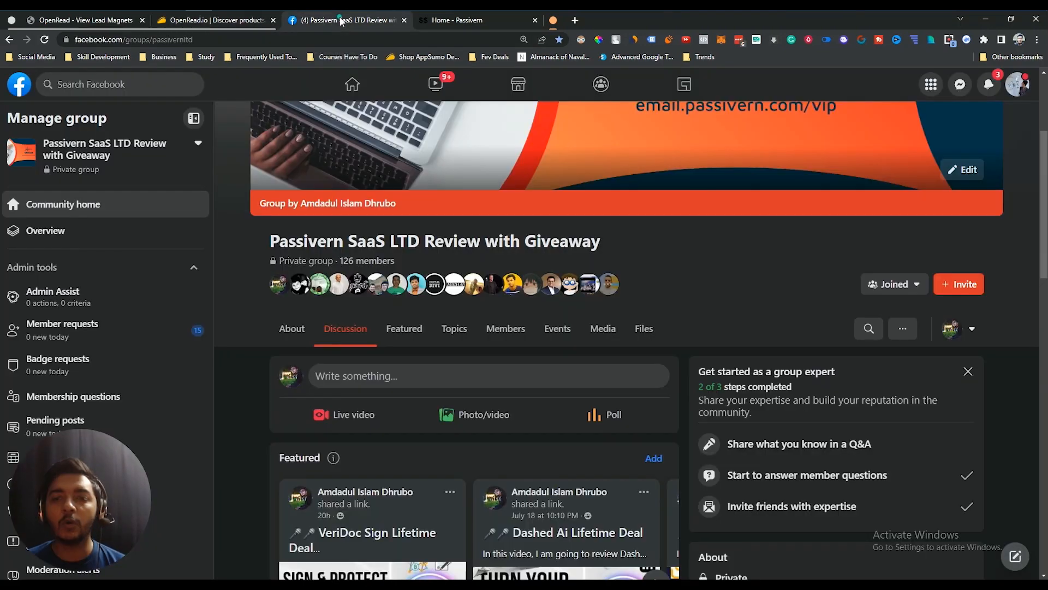
scroll(255, 402, "down", 3)
scroll(254, 403, "down", 10)
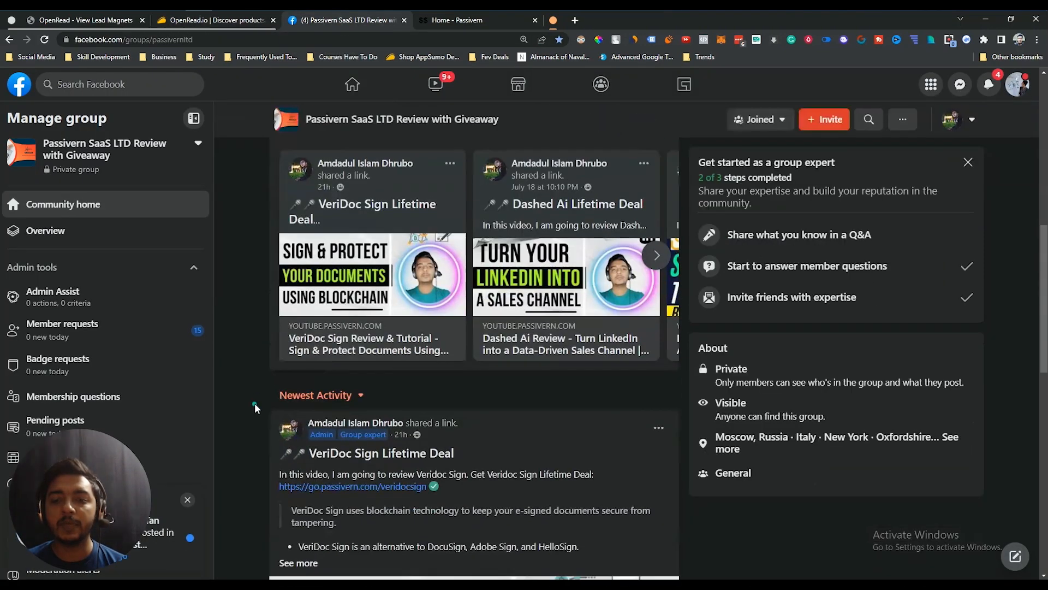
scroll(254, 402, "down", 9)
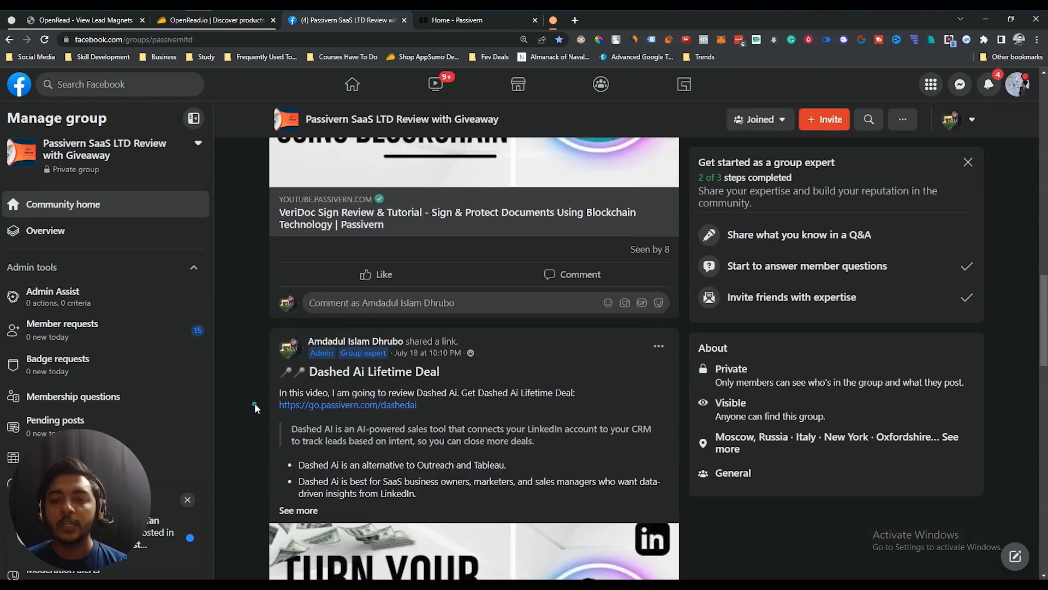
scroll(254, 403, "down", 12)
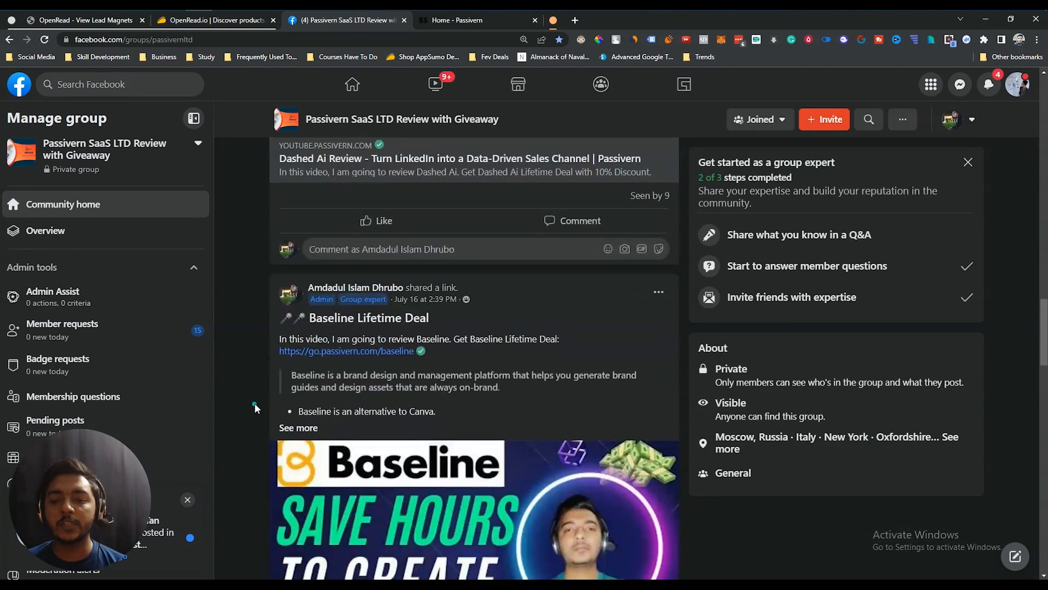
scroll(255, 403, "down", 10)
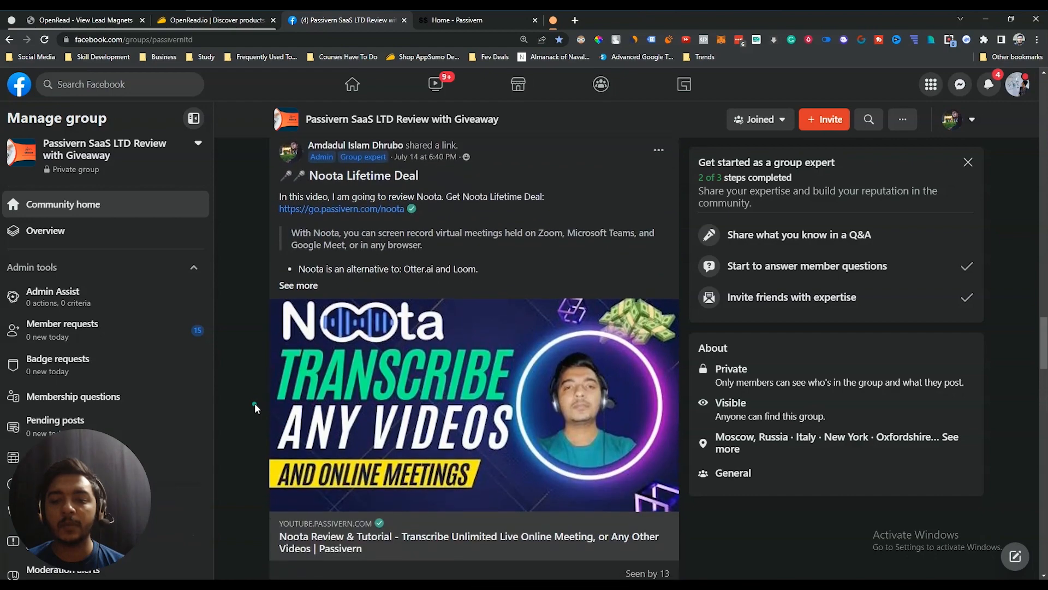
scroll(254, 403, "down", 9)
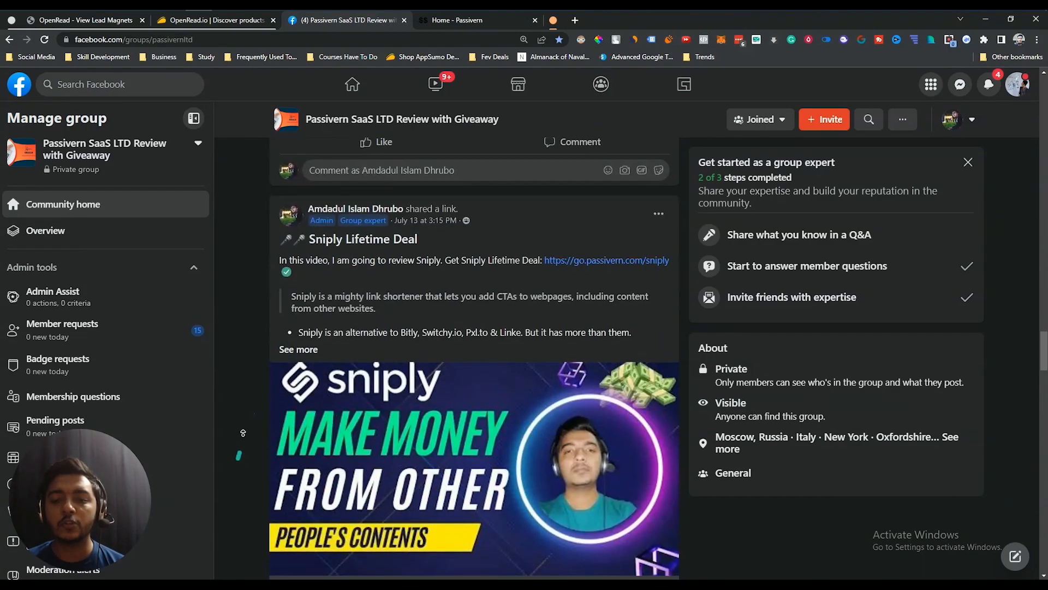
scroll(236, 466, "up", 20)
scroll(245, 369, "up", 20)
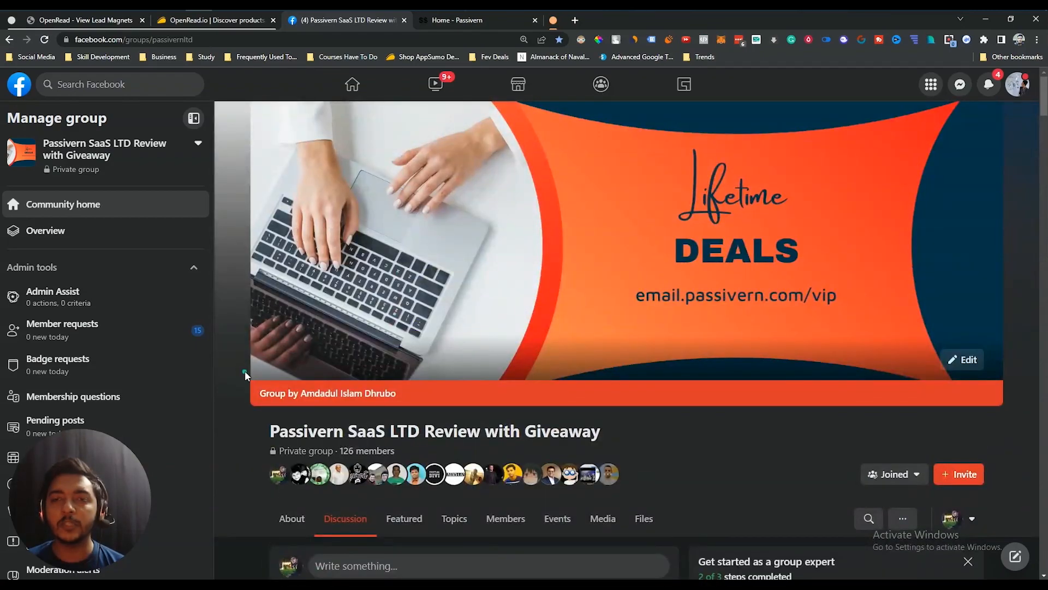
- Switch to the OpenRead dashboard, open custom domain management in a new tab and bring up the form for adding a domain
left_click(95, 22)
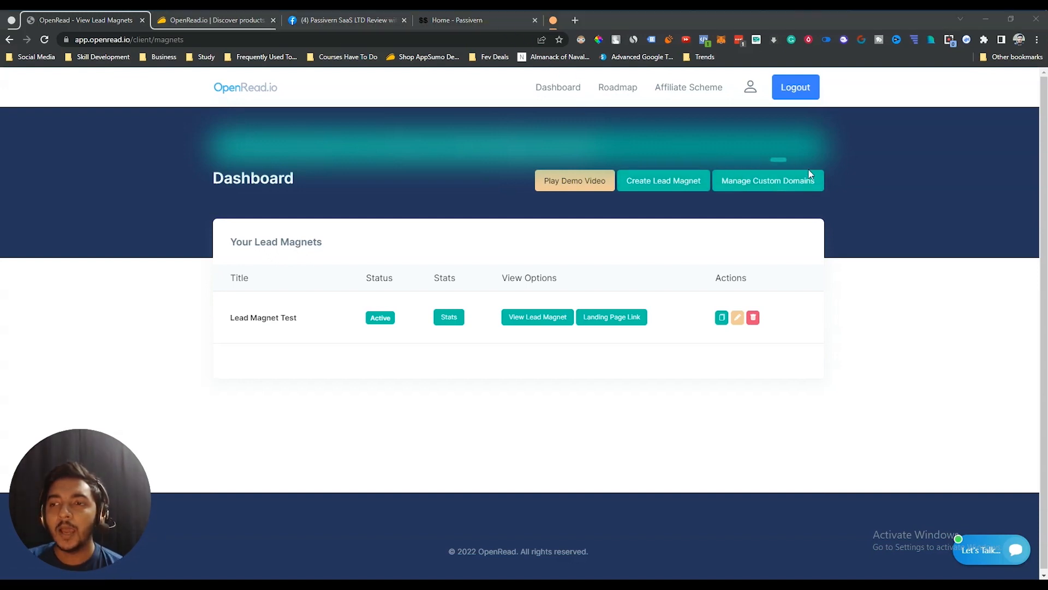
middle_click(759, 190)
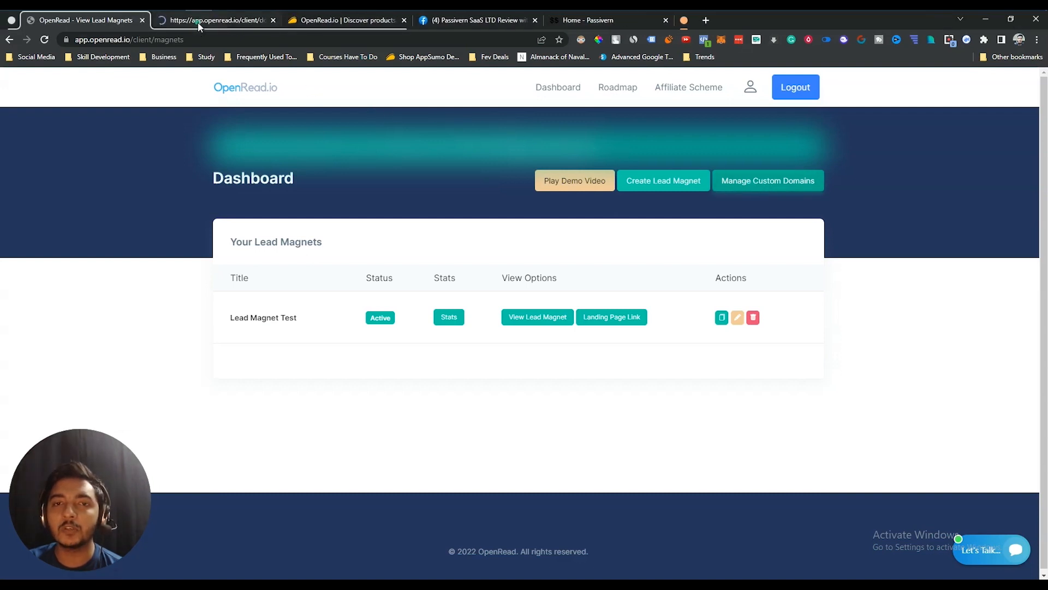
left_click(198, 22)
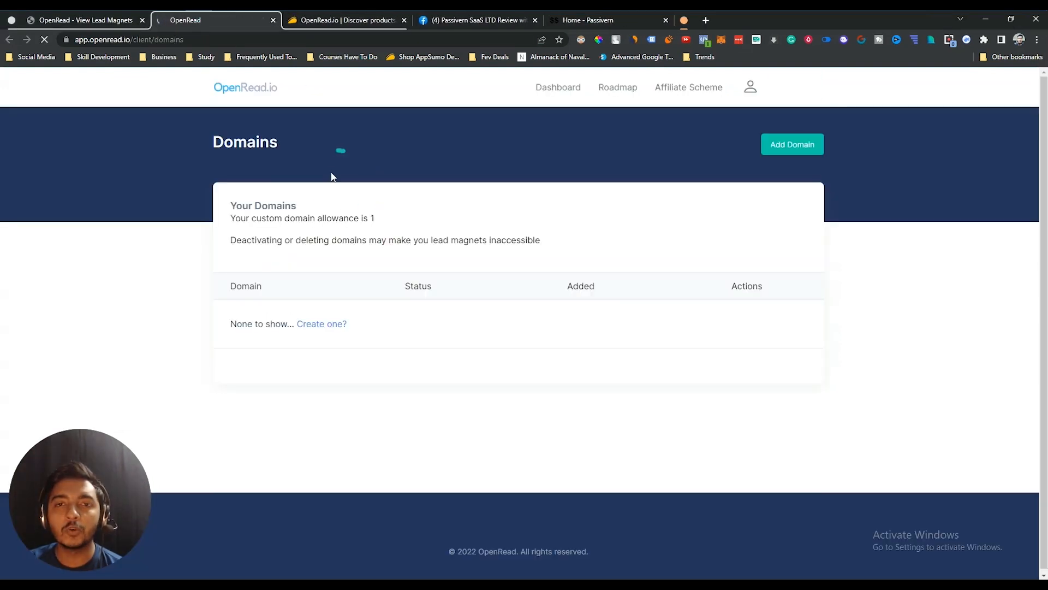
left_click(786, 148)
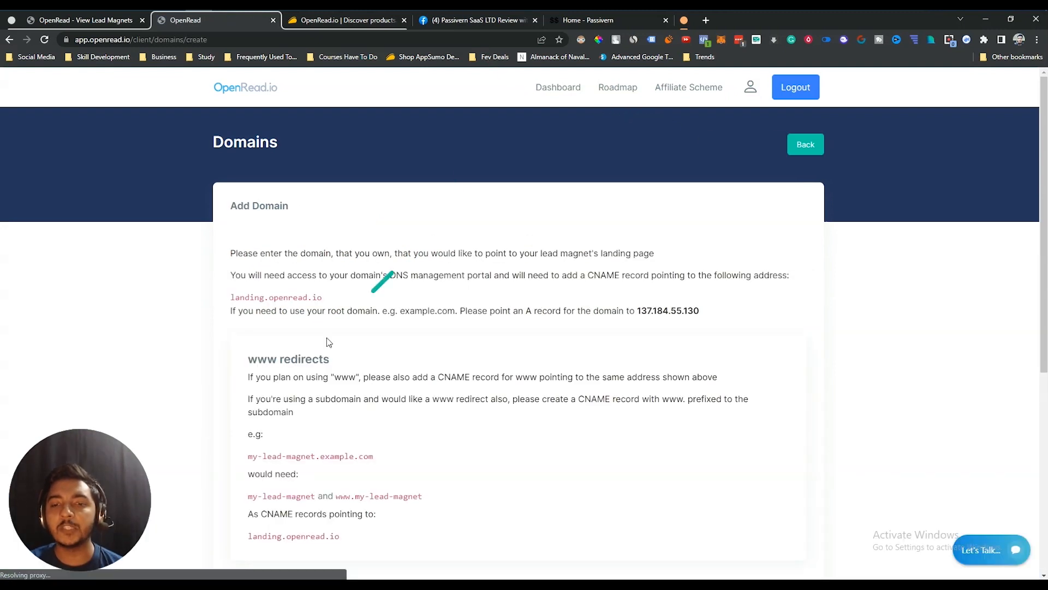
- Read the www redirects instructions on the Add Domain page
scroll(276, 372, "down", 2)
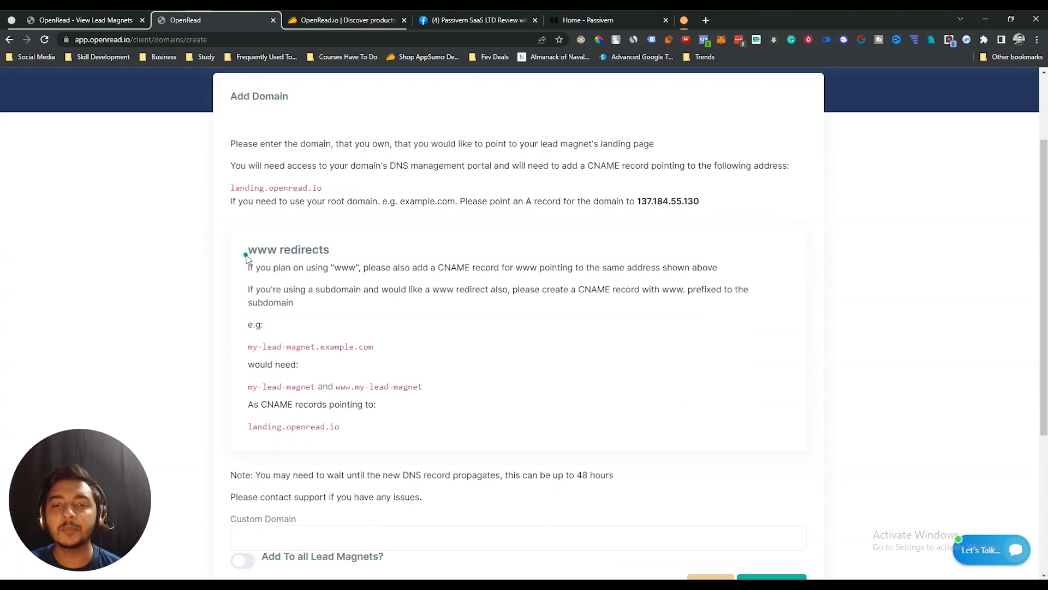
left_click_drag(247, 252, 380, 427)
left_click(381, 427)
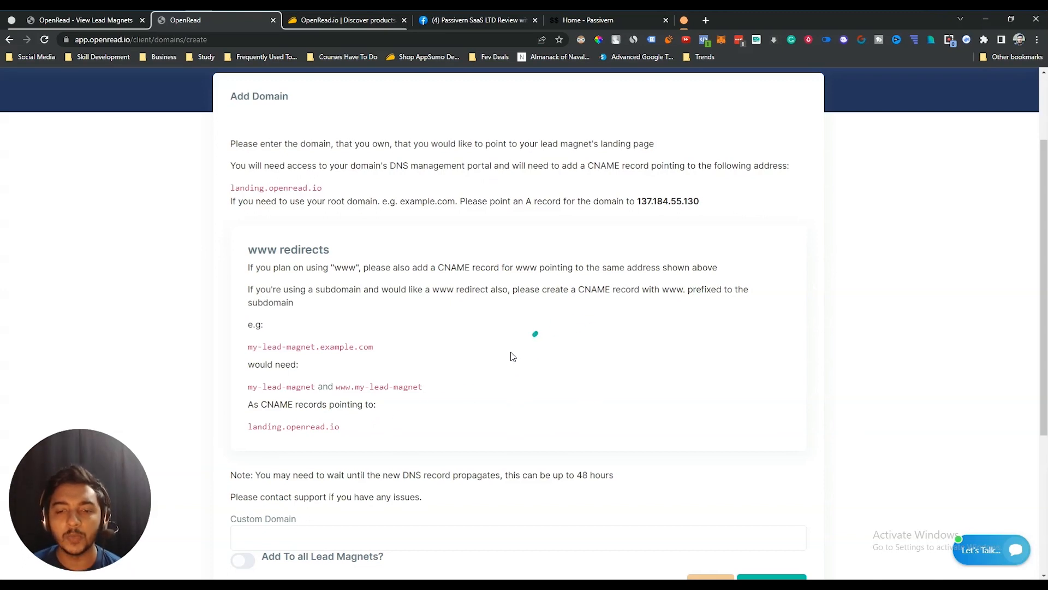
- Try the option that adds the custom domain to all lead magnets
scroll(473, 374, "down", 3)
left_click(239, 397)
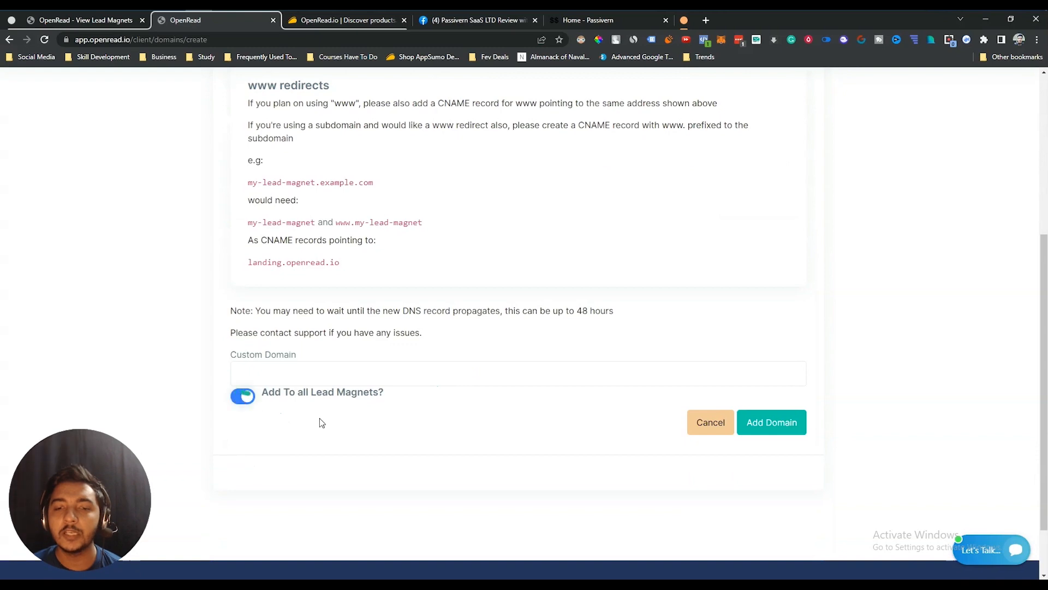
scroll(355, 424, "up", 5)
scroll(358, 425, "down", 3)
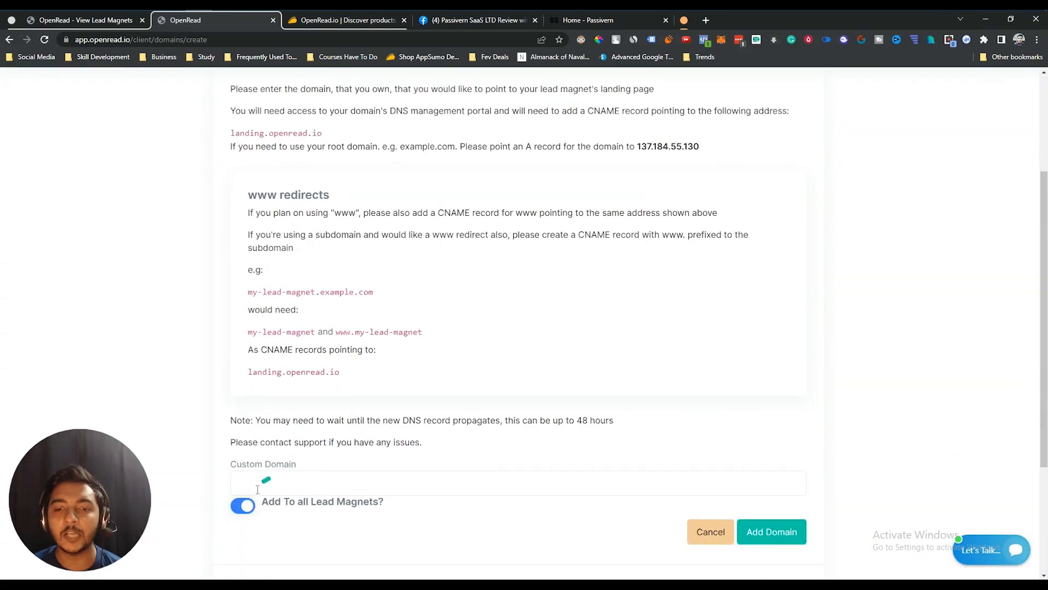
left_click(243, 506)
- Reread the DNS and CNAME setup instructions for a custom domain and close the domains page
scroll(339, 516, "up", 3)
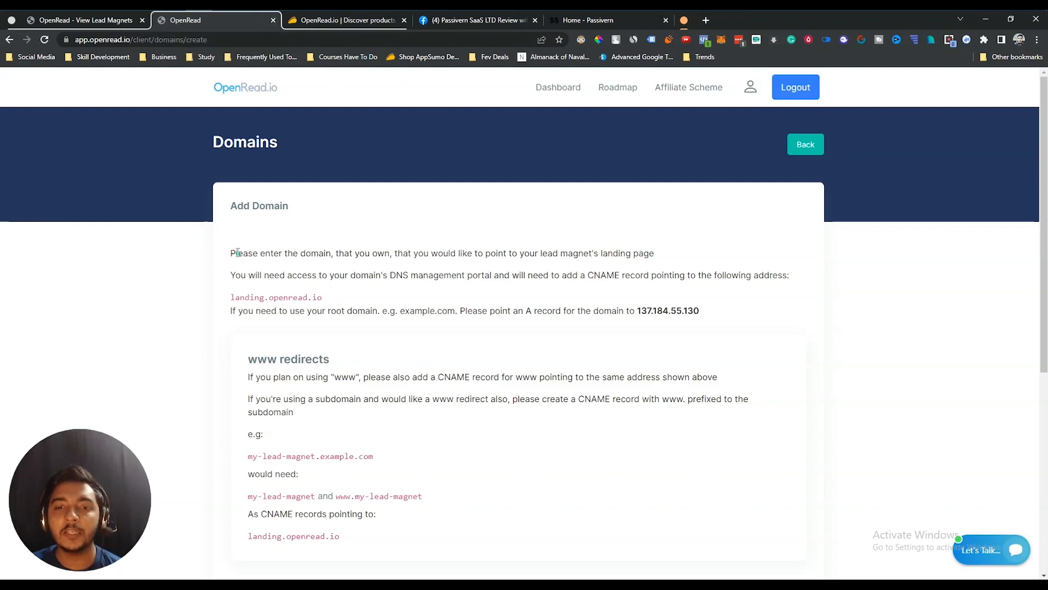
left_click_drag(231, 253, 406, 494)
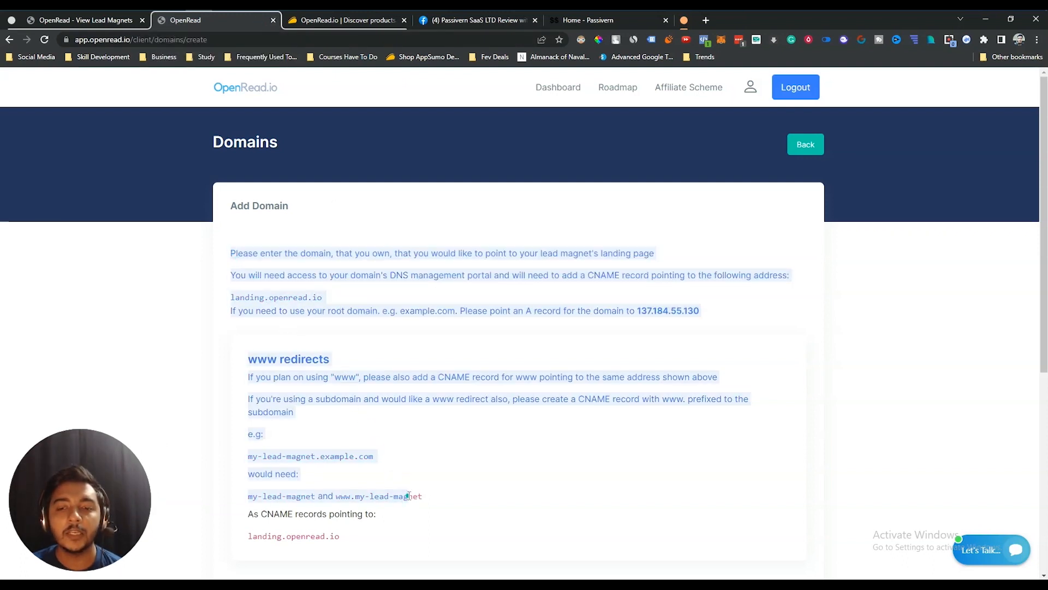
left_click(409, 496)
left_click_drag(346, 535, 250, 360)
left_click(250, 360)
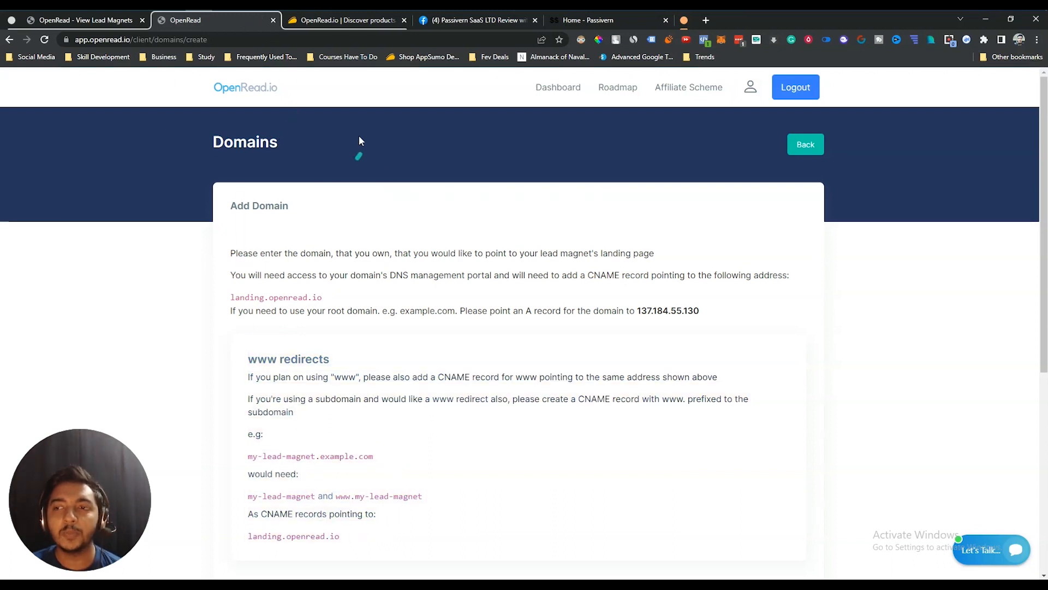
left_click(273, 20)
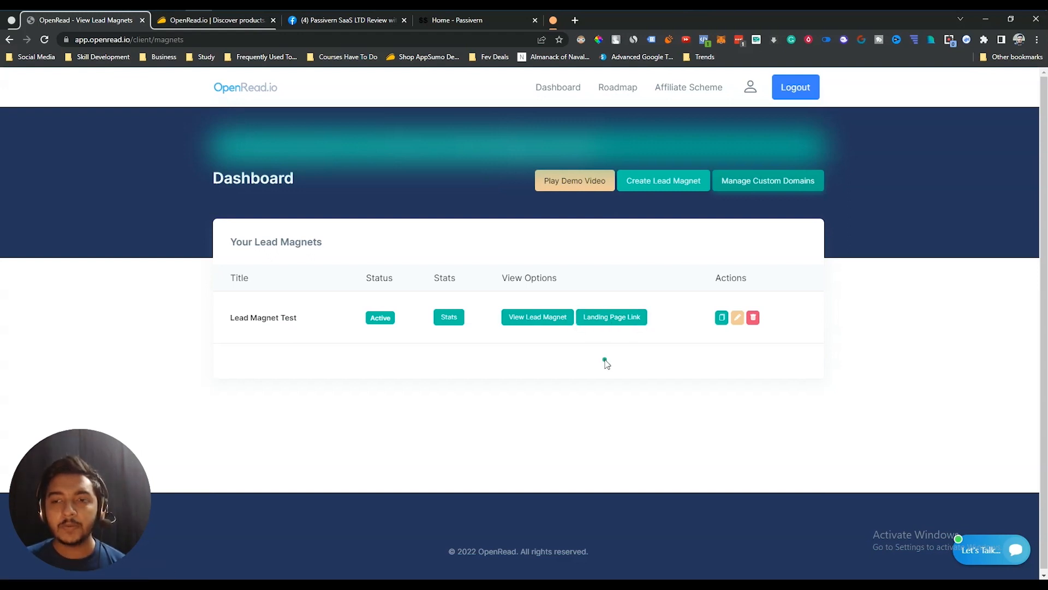
- Open the Lead Magnet Test landing page and submit its lead form with the prefilled contact details
left_click(613, 319)
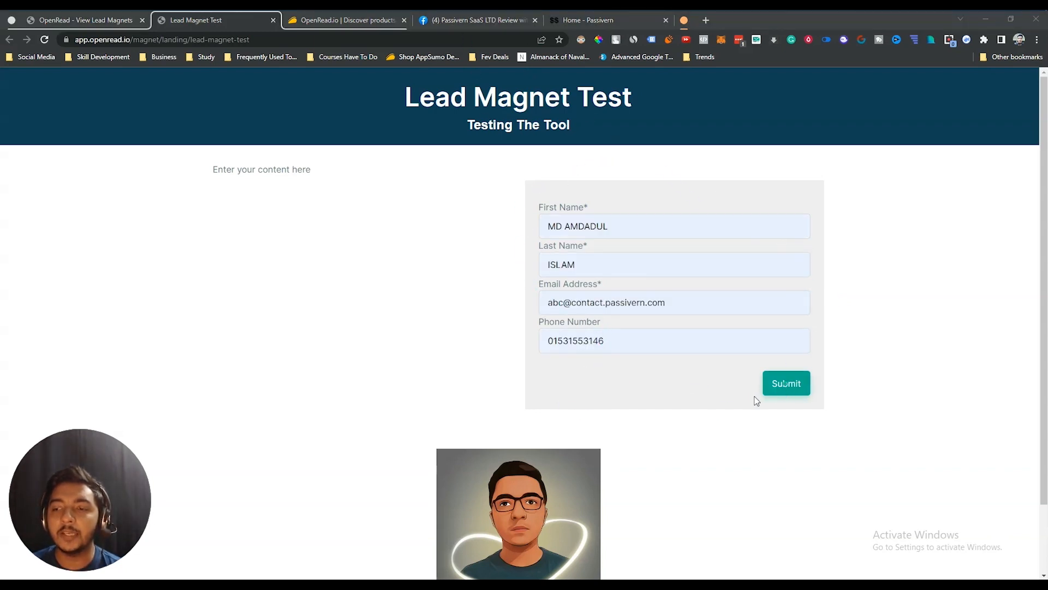
scroll(786, 390, "down", 2)
left_click(779, 302)
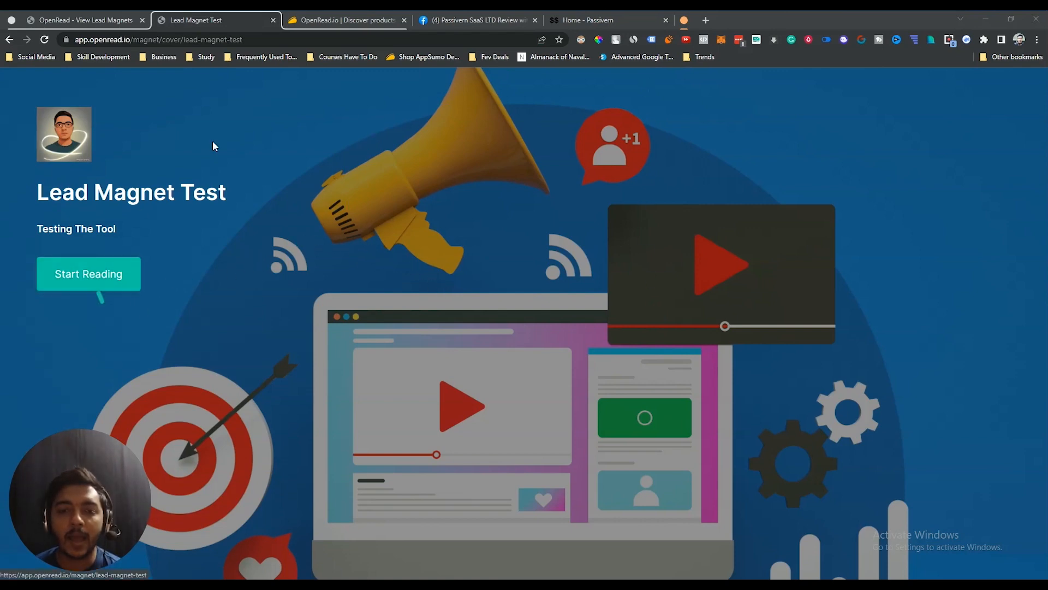
- Start reading the lead magnet from its cover and look through the whole of Page 1
left_click(81, 285)
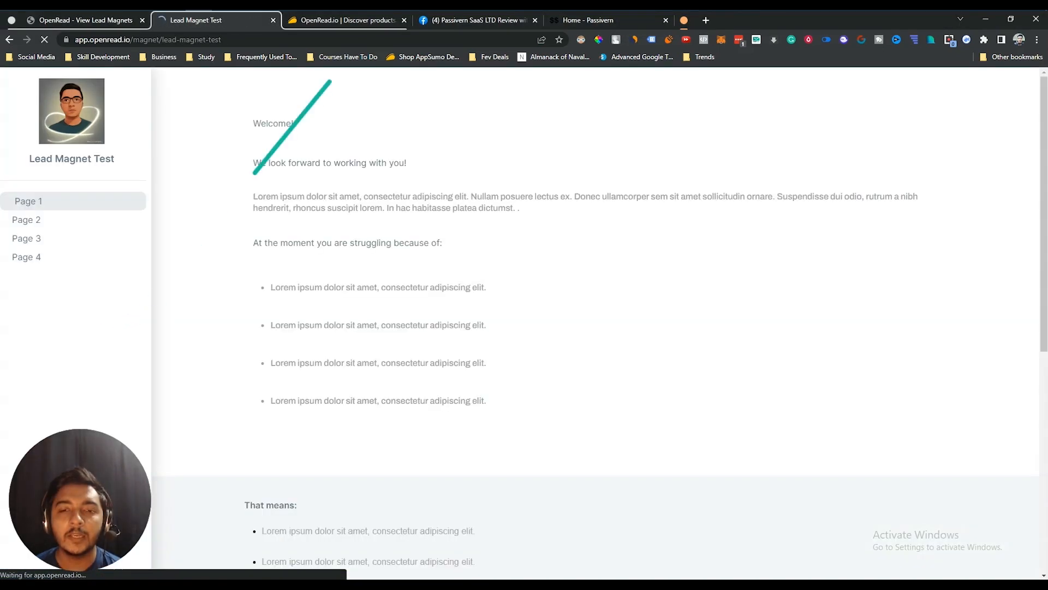
left_click_drag(251, 124, 200, 345)
scroll(416, 461, "down", 6)
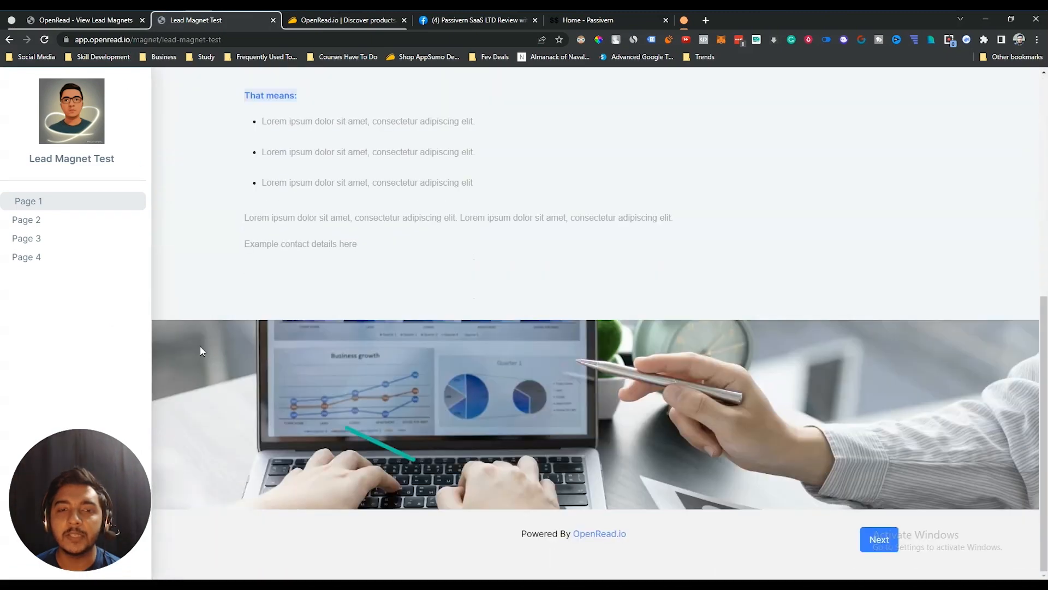
- Open Page 2 of the lead magnet and look through all its sections, down to Pricing and Resources
left_click(25, 224)
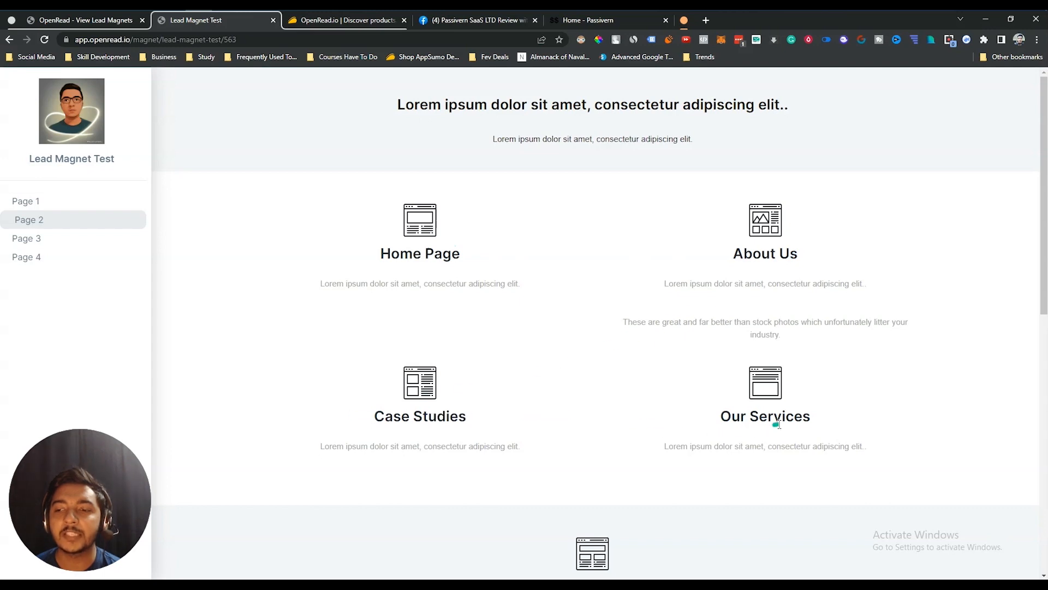
scroll(786, 420, "down", 3)
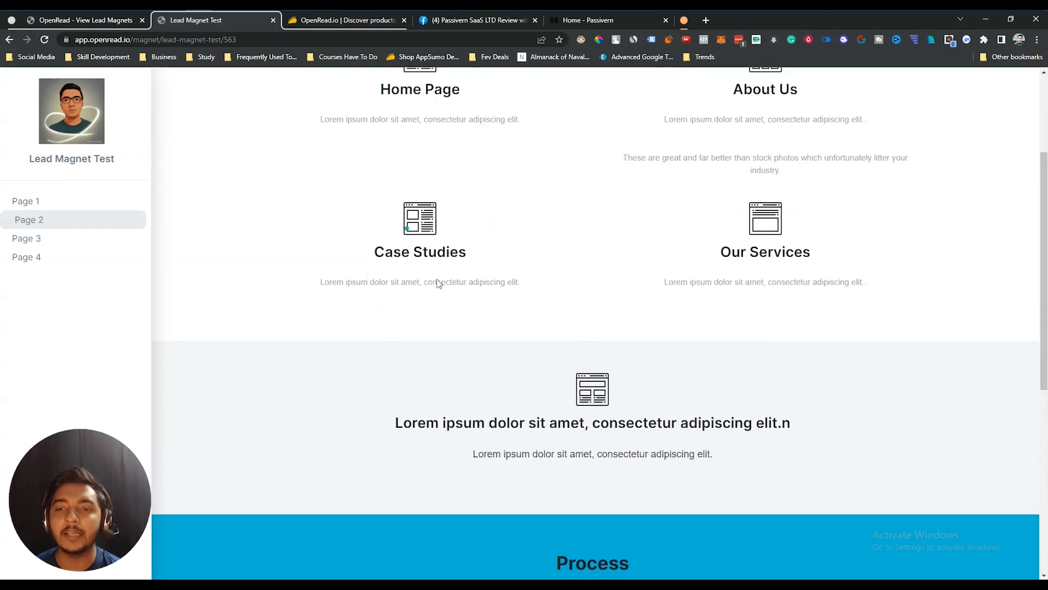
left_click_drag(437, 385, 739, 459)
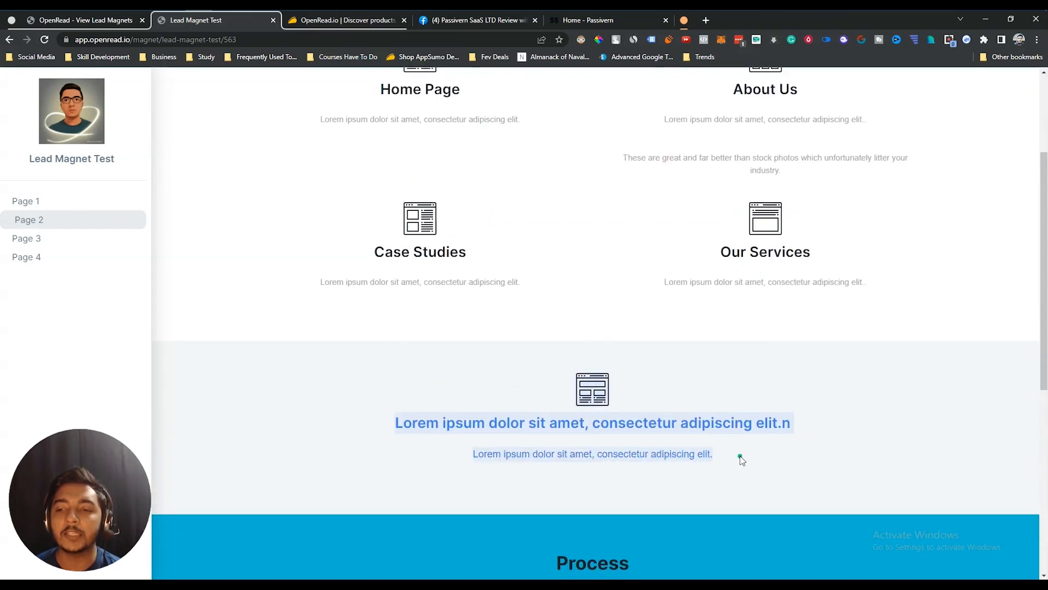
left_click(739, 458)
scroll(741, 460, "down", 2)
scroll(739, 459, "down", 2)
left_click_drag(487, 352, 743, 414)
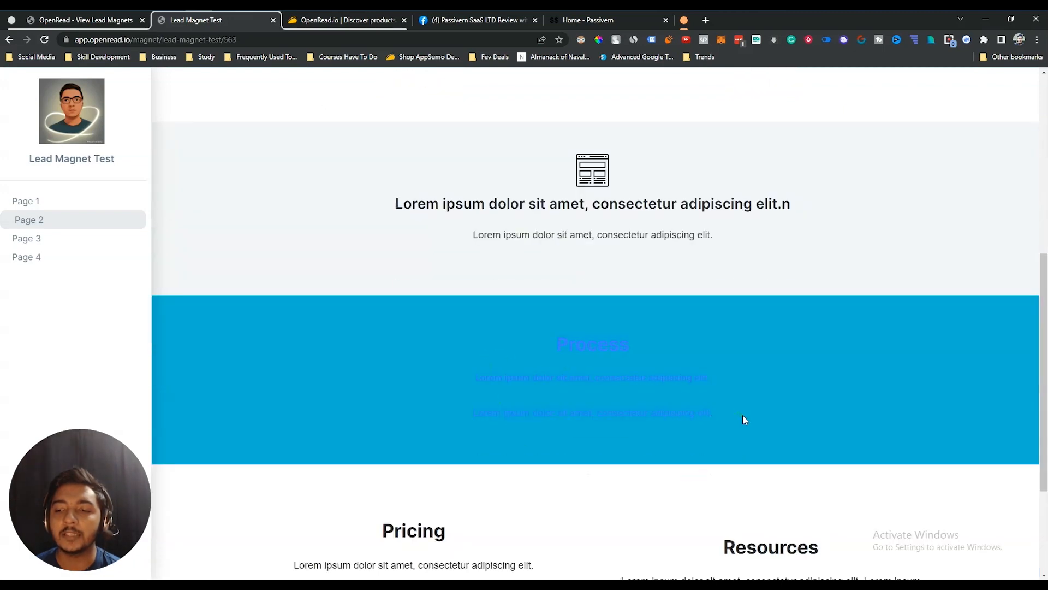
left_click(743, 414)
scroll(742, 414, "down", 2)
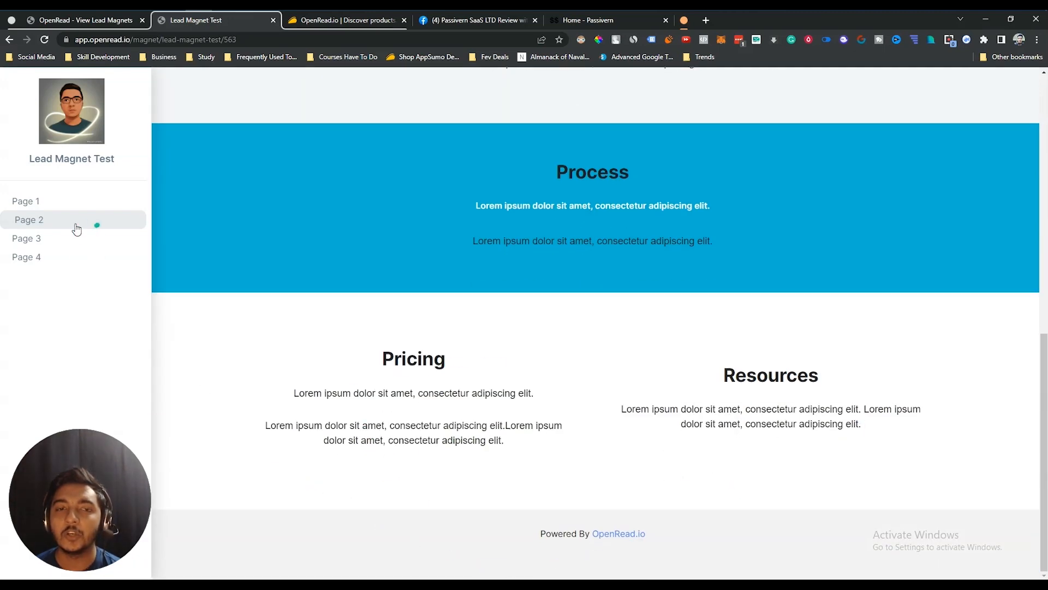
- Open Page 3 of the lead magnet and examine its headings, image and Step 5 text section
left_click(35, 246)
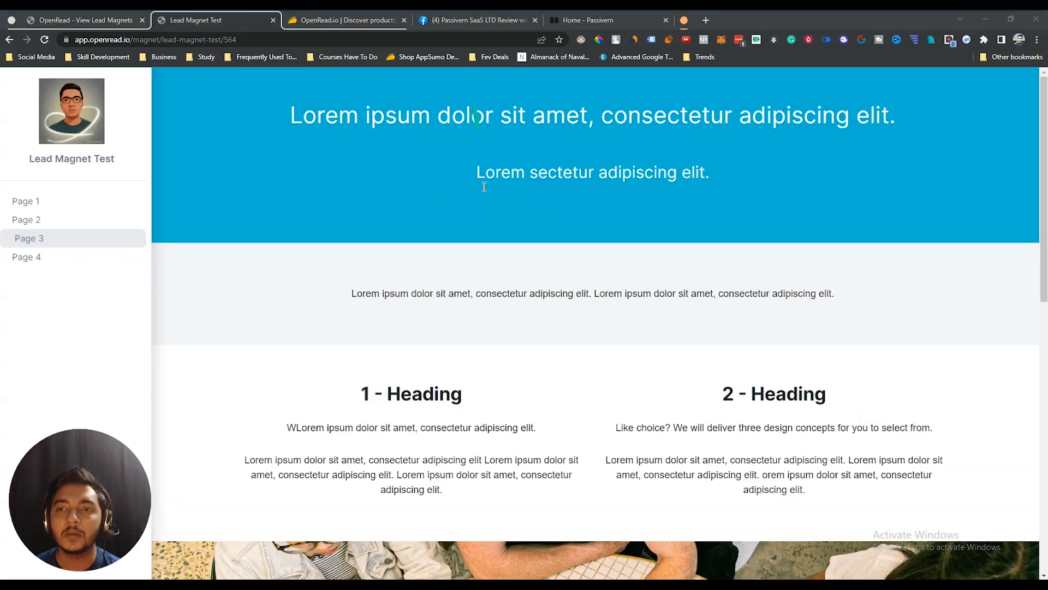
scroll(807, 172, "down", 4)
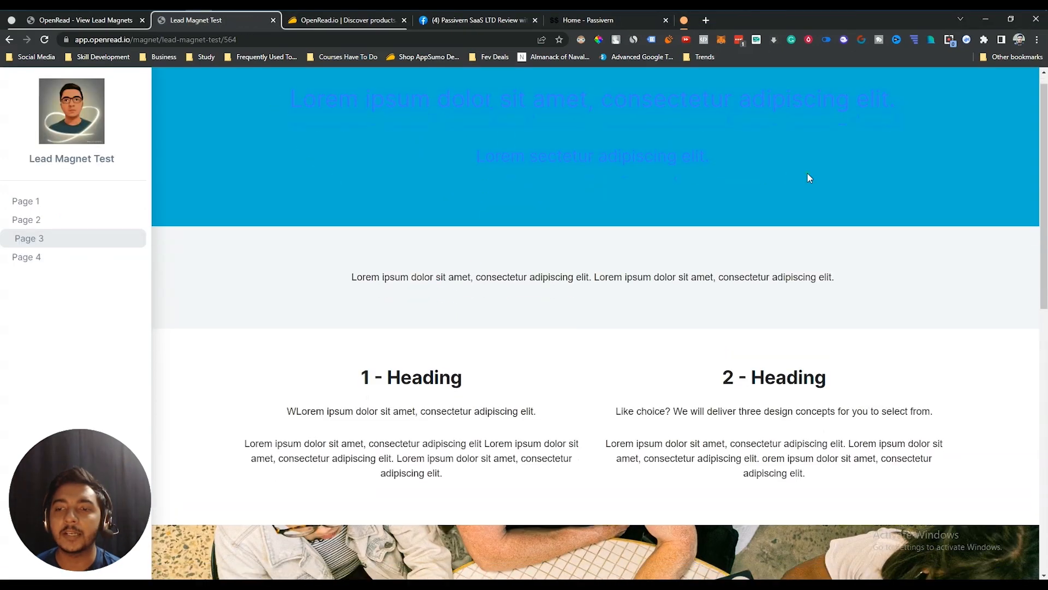
scroll(870, 285, "down", 5)
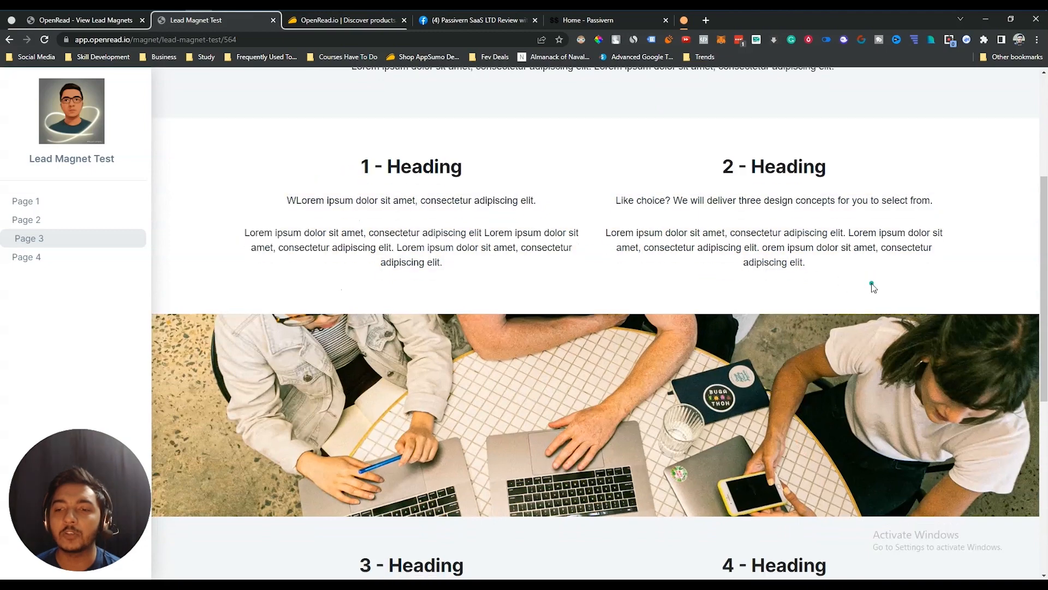
scroll(392, 258, "up", 5)
scroll(708, 407, "down", 4)
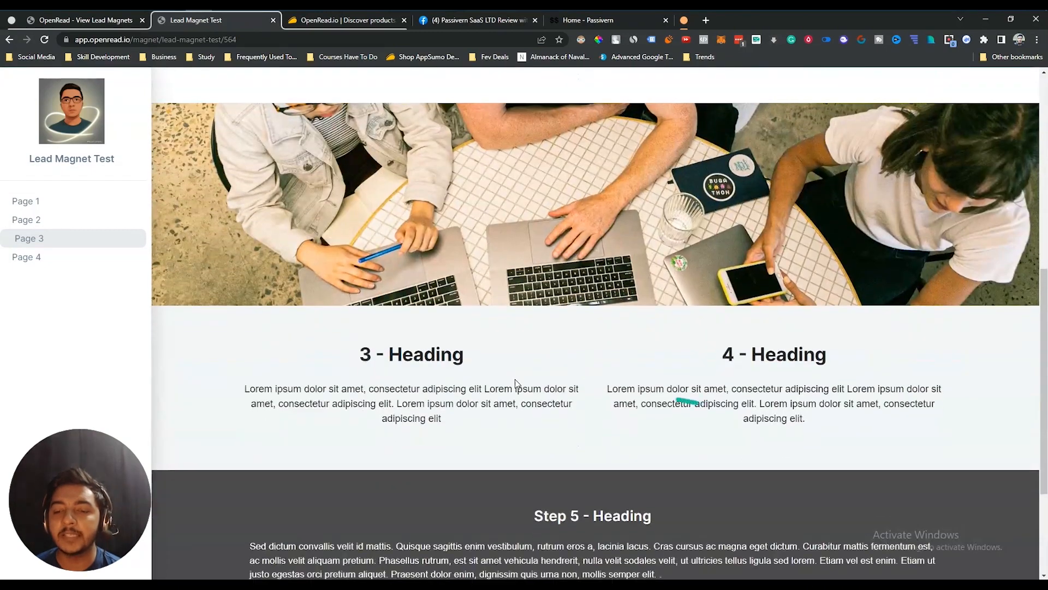
scroll(814, 374, "down", 3)
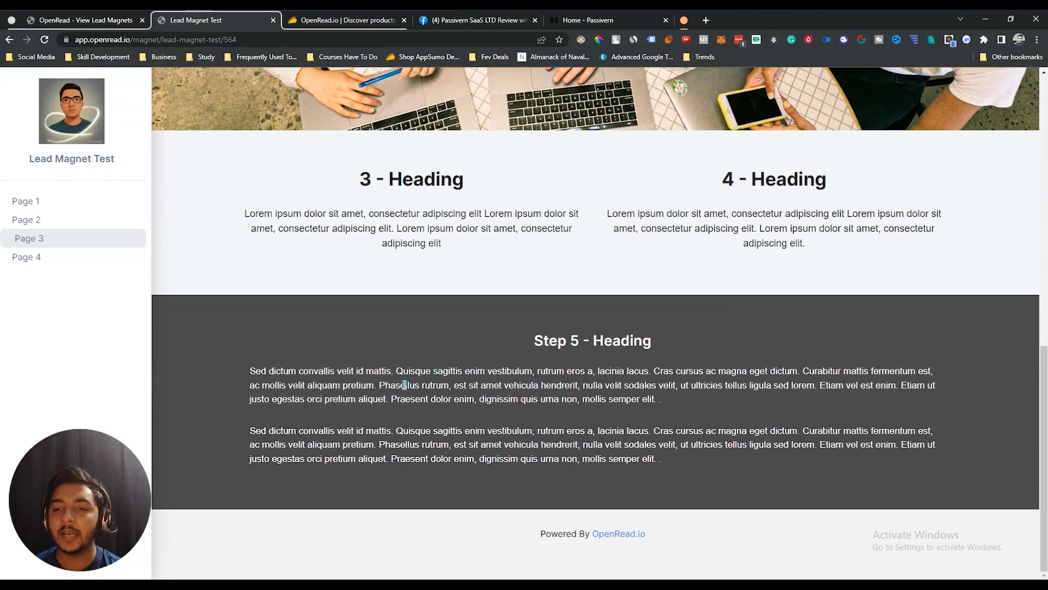
left_click_drag(404, 385, 617, 444)
left_click(262, 324)
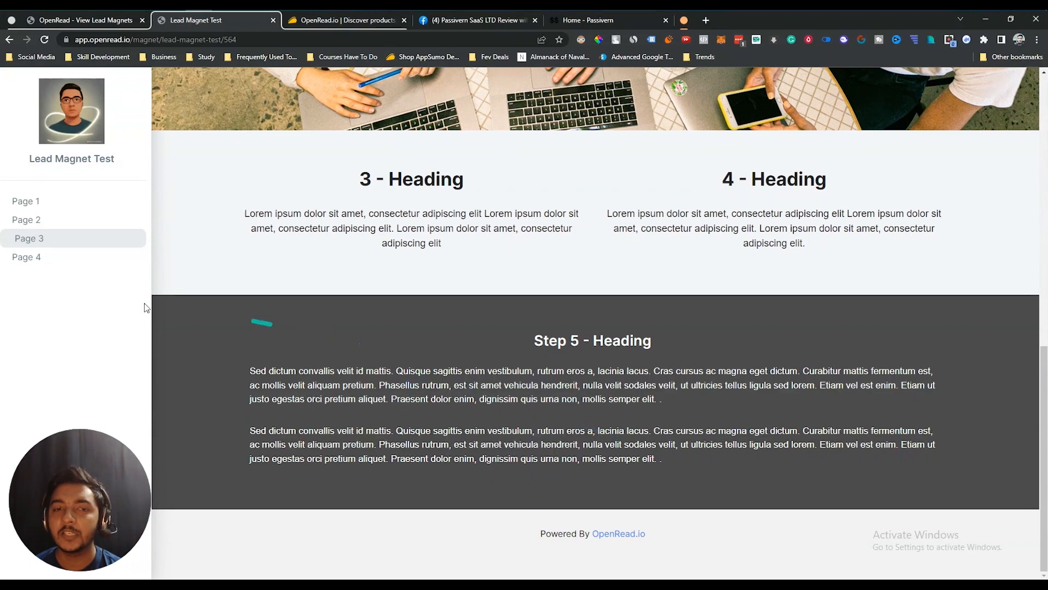
- Open Page 4 of the lead magnet and look over its introduction and Next Steps section
left_click(14, 263)
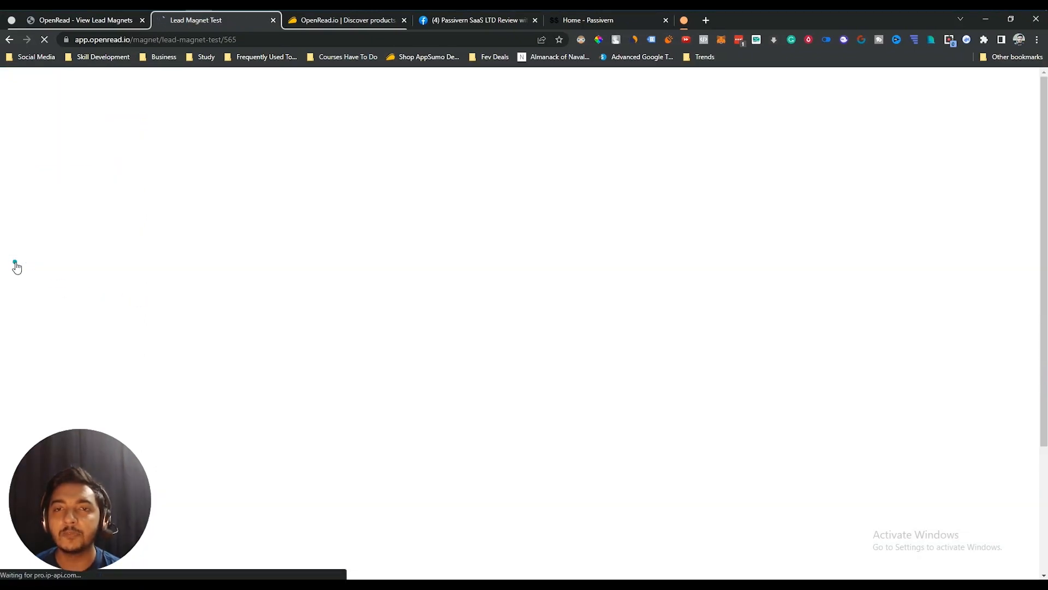
scroll(550, 300, "down", 3)
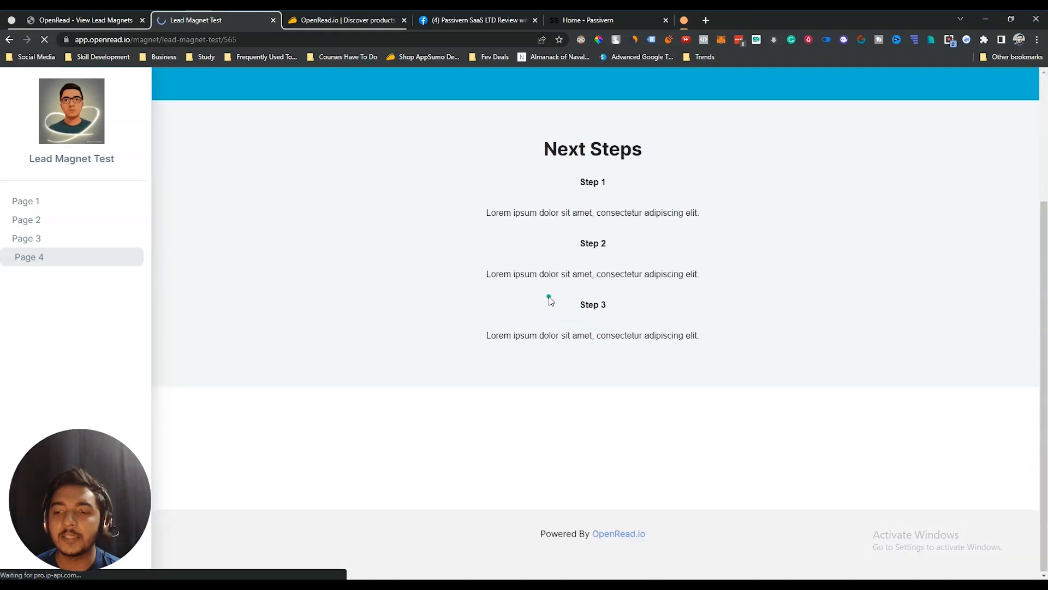
scroll(550, 300, "up", 3)
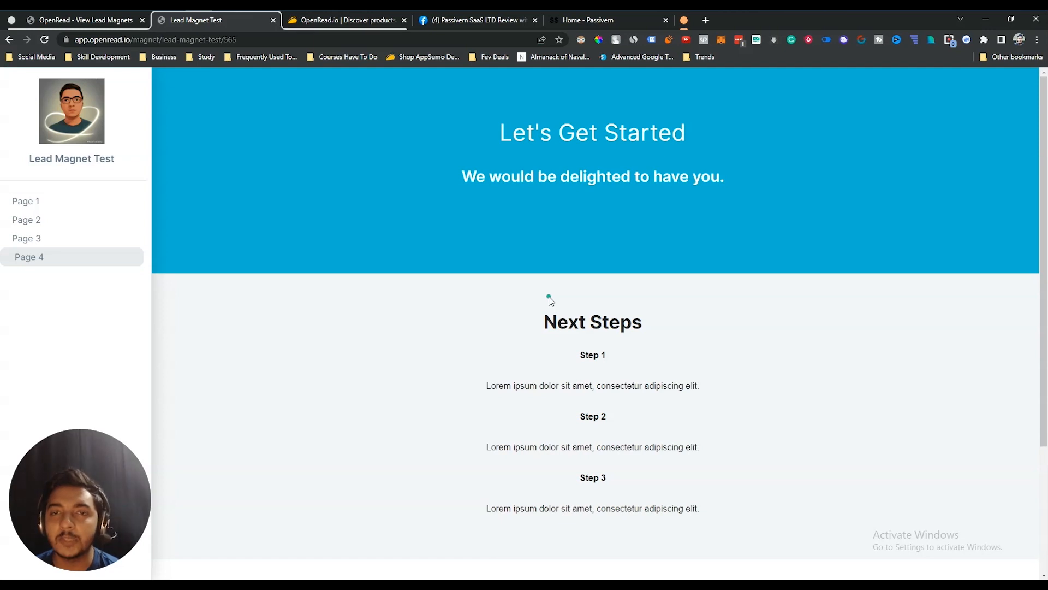
- Return to the OpenRead dashboard, open Lead Magnet Test for editing and check its title and slug
left_click(95, 24)
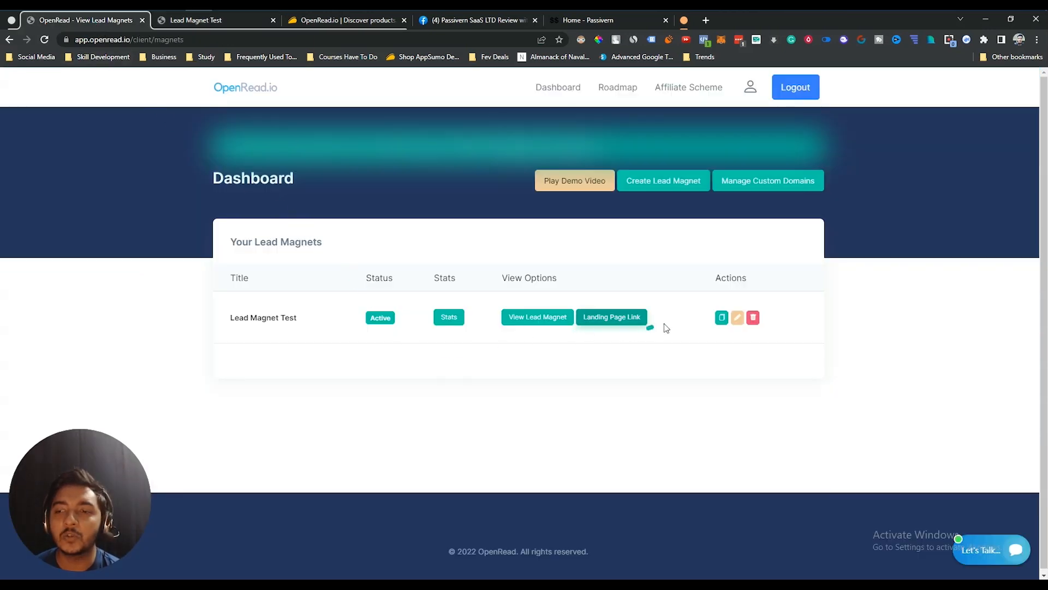
left_click(738, 319)
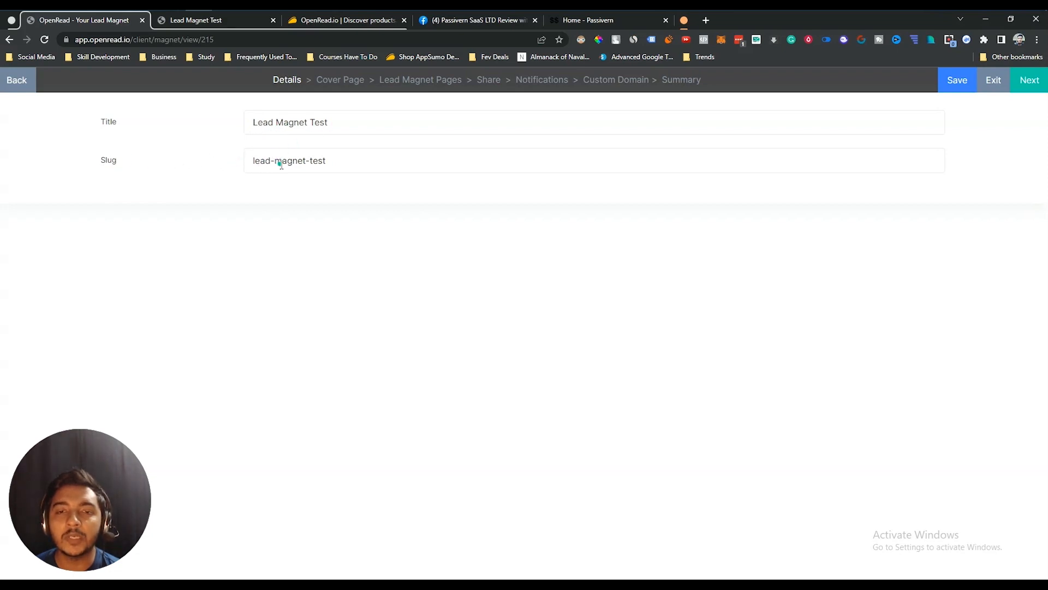
left_click(326, 160)
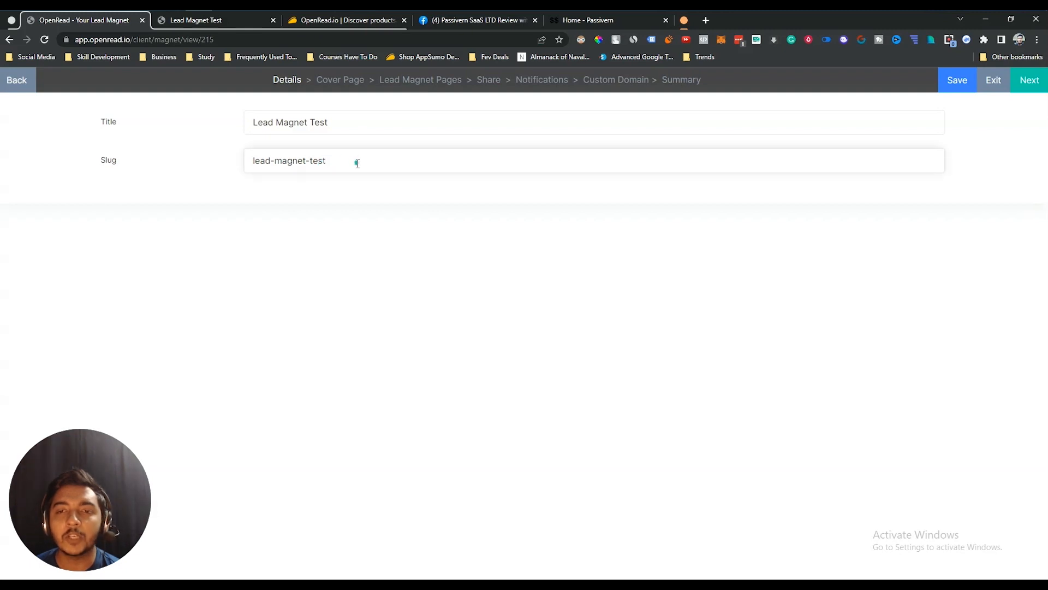
double_click(286, 162)
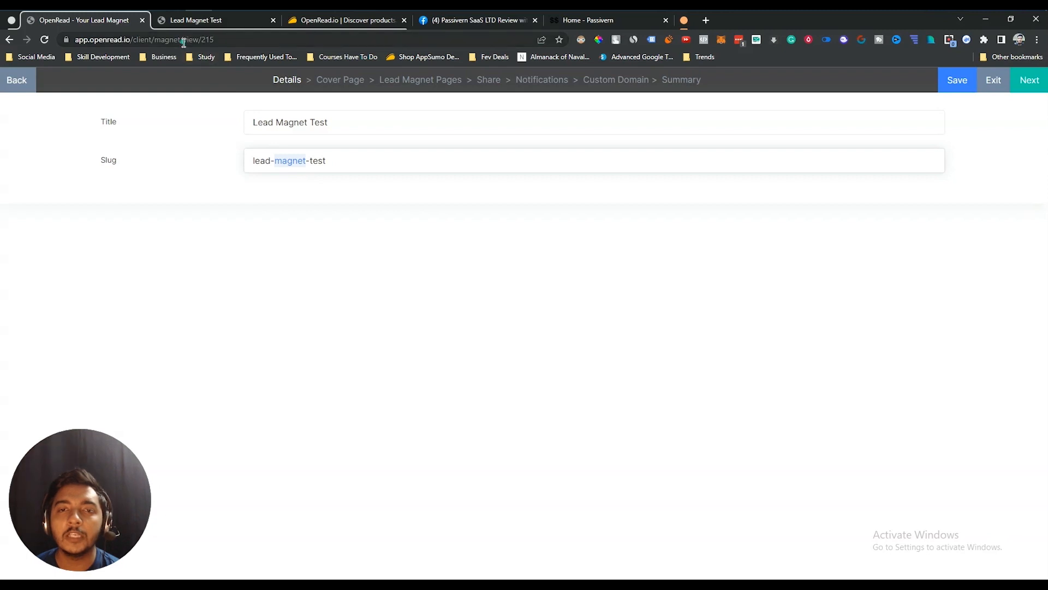
left_click_drag(207, 39, 238, 39)
left_click(315, 336)
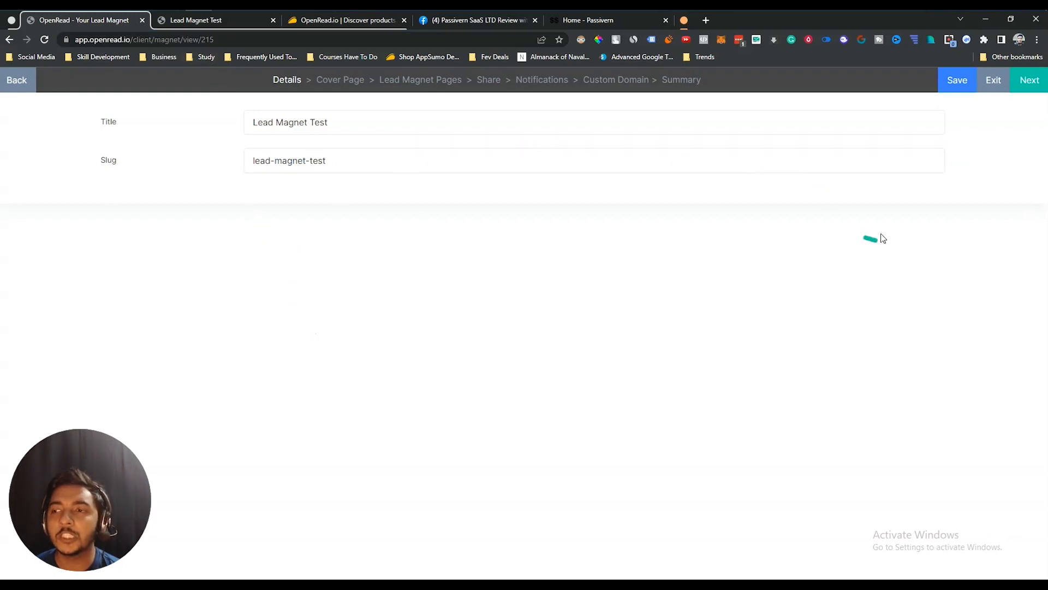
- Continue to the cover page, review its logo, background, title and colour settings, and save them with a preview
left_click(1030, 89)
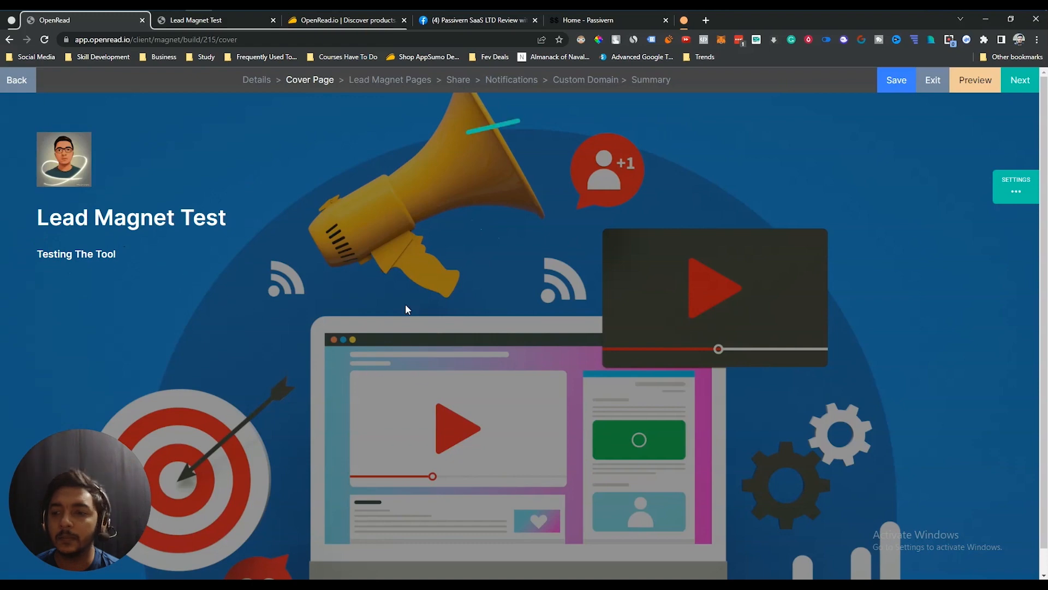
scroll(228, 323, "down", 1)
scroll(228, 330, "up", 1)
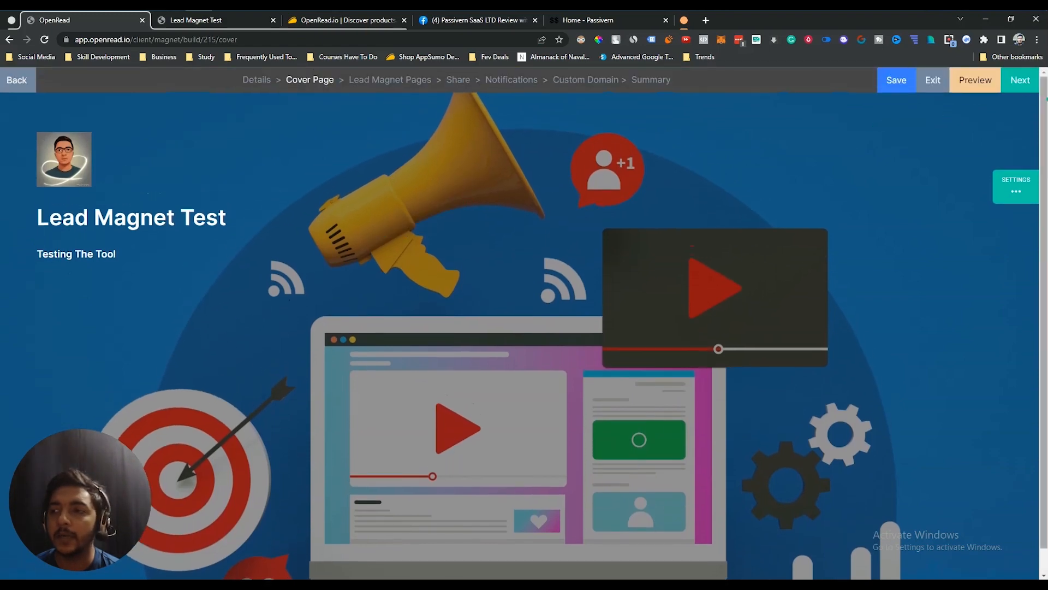
left_click(1012, 188)
left_click_drag(84, 530, 799, 424)
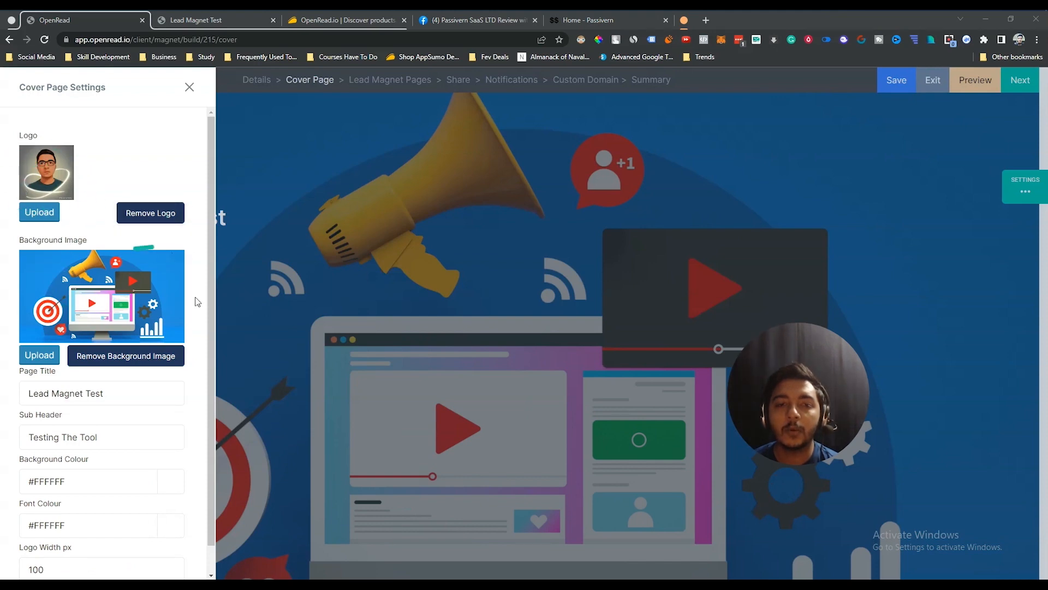
scroll(98, 327, "down", 1)
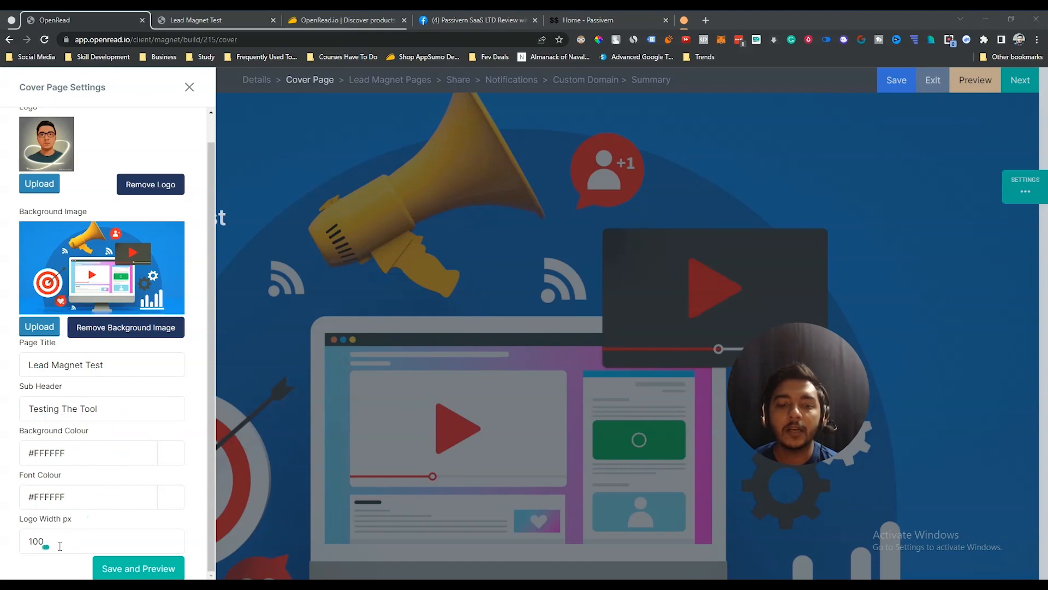
left_click(154, 570)
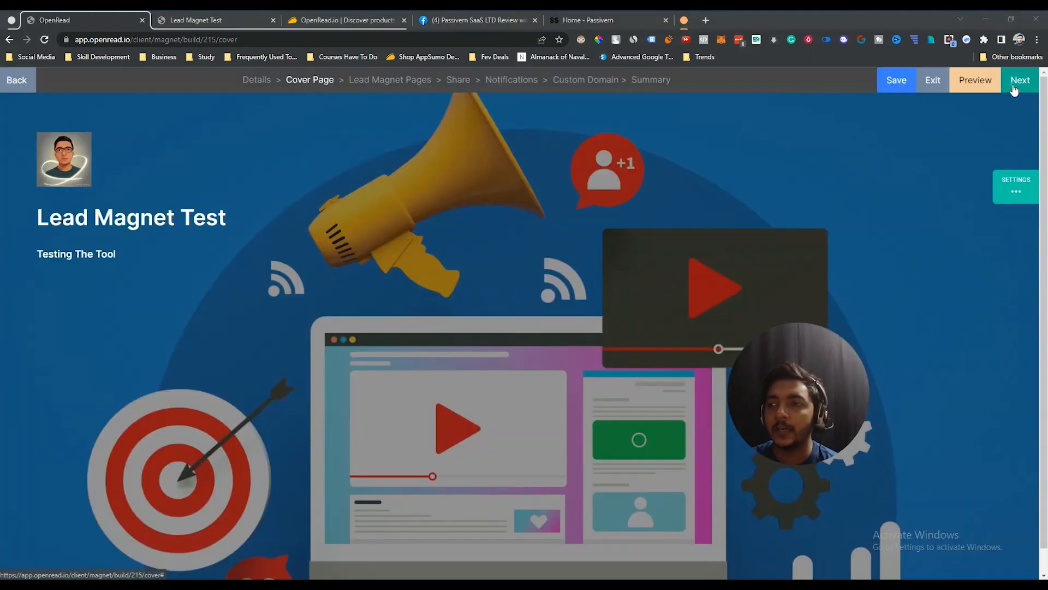
- Continue to the lead magnet pages and look through the page list and the widgets available in the builder
left_click(1014, 87)
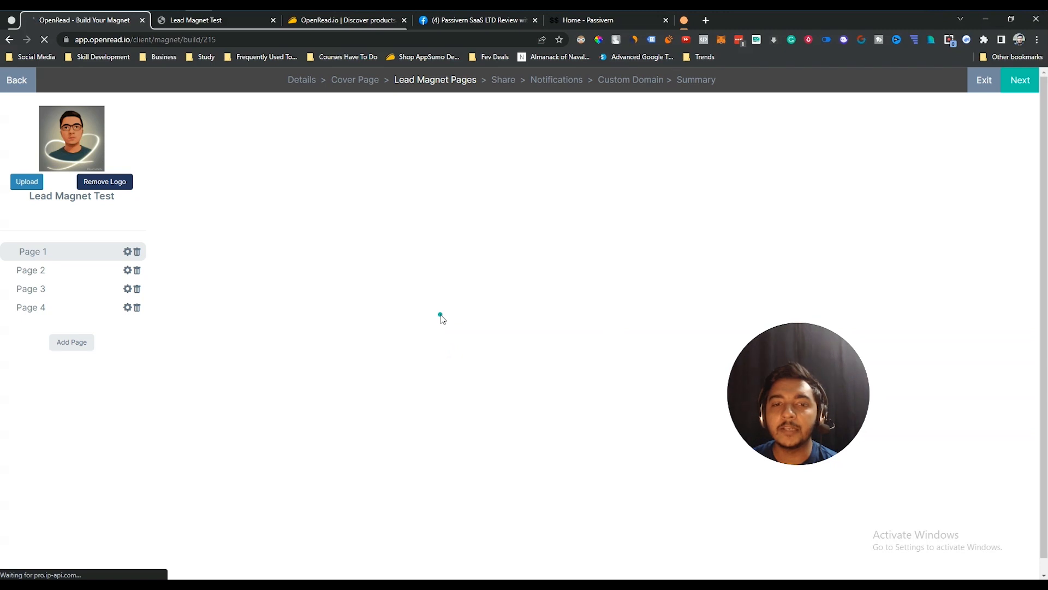
left_click(71, 344)
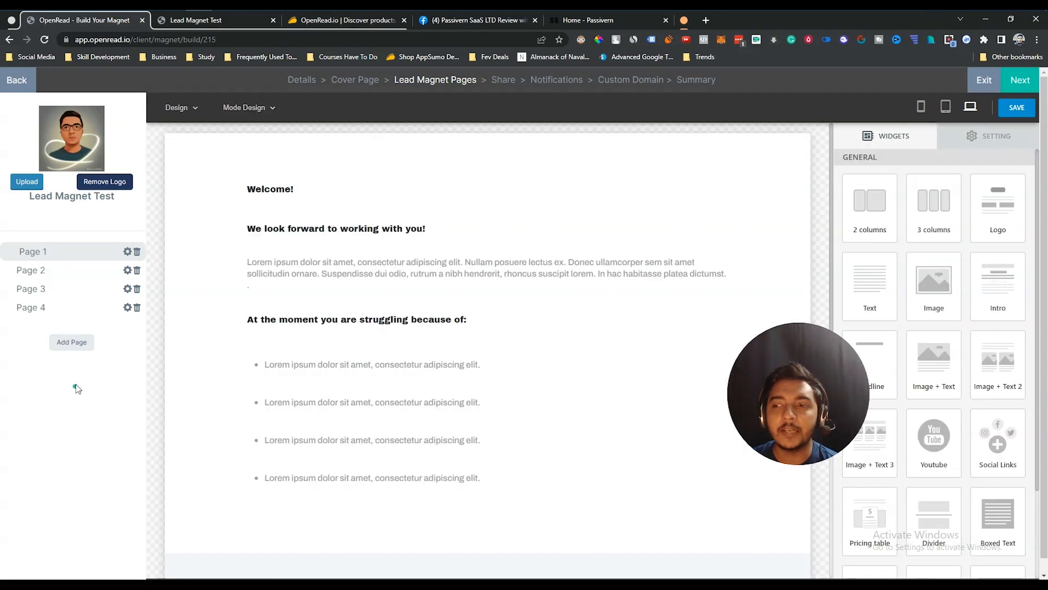
left_click_drag(765, 402, 62, 476)
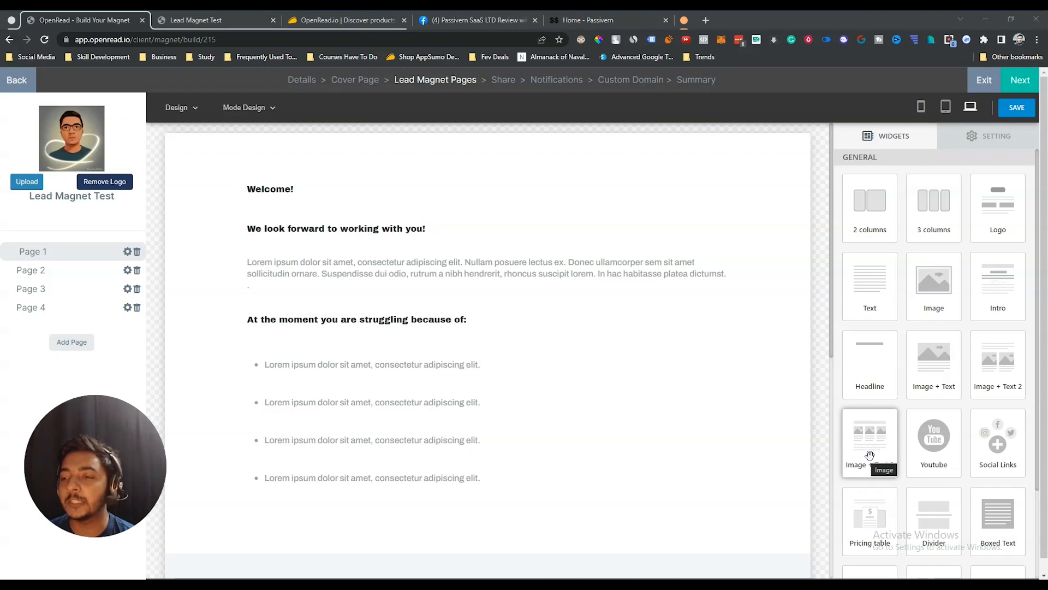
scroll(934, 436, "down", 1)
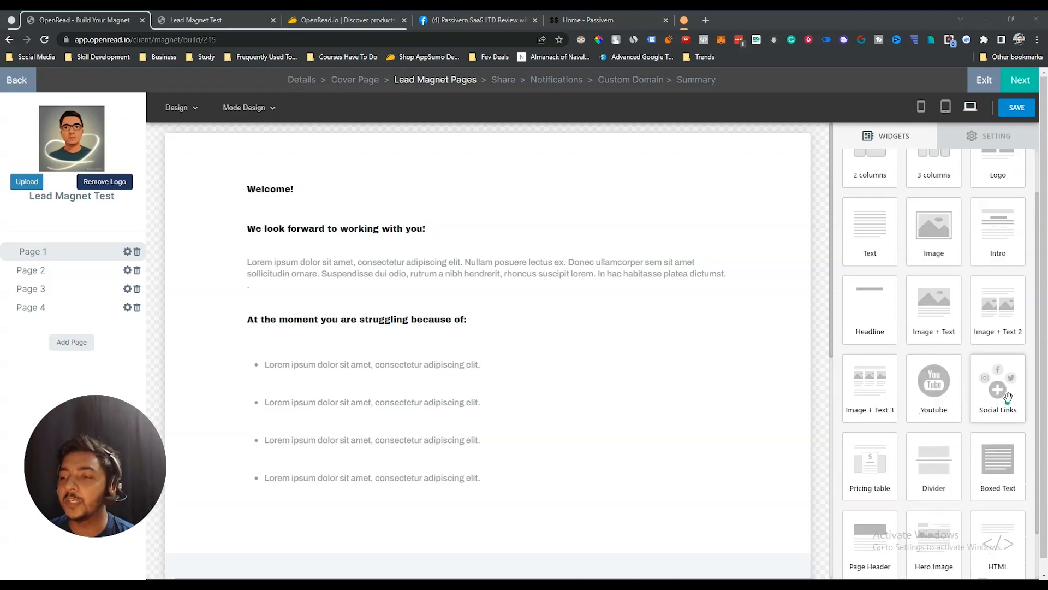
scroll(1004, 399, "down", 1)
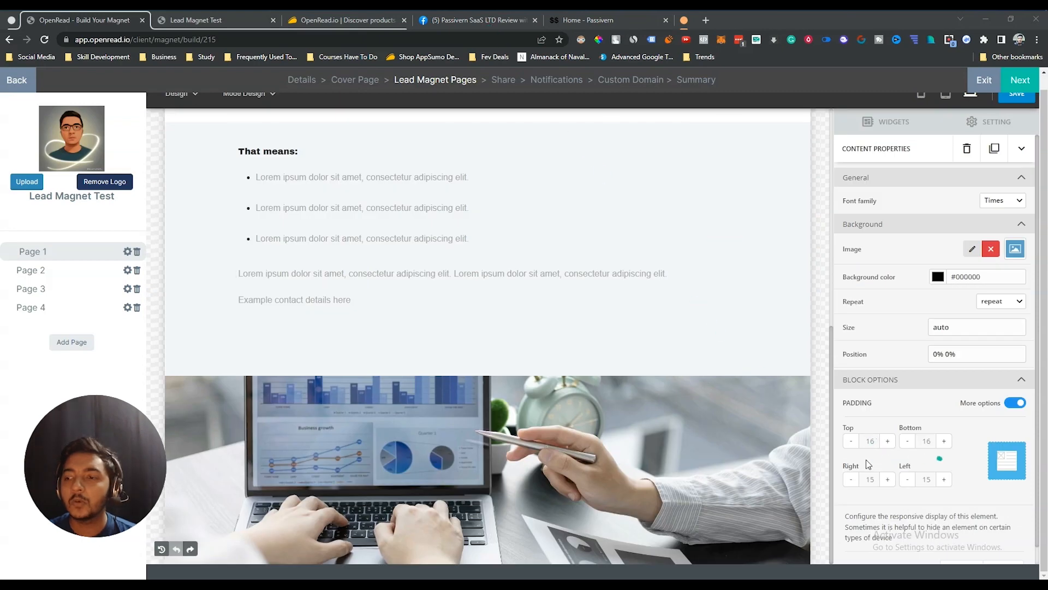
- Inspect the content properties of the "That means:" block on Page 1, then return to the widget list
left_click(801, 209)
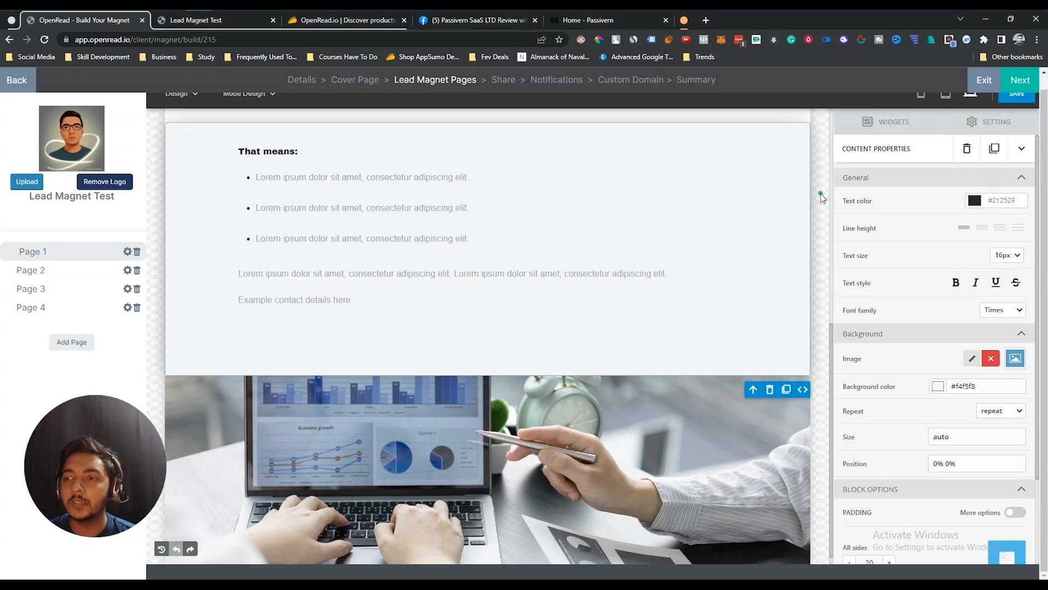
left_click(823, 197)
scroll(737, 499, "down", 1)
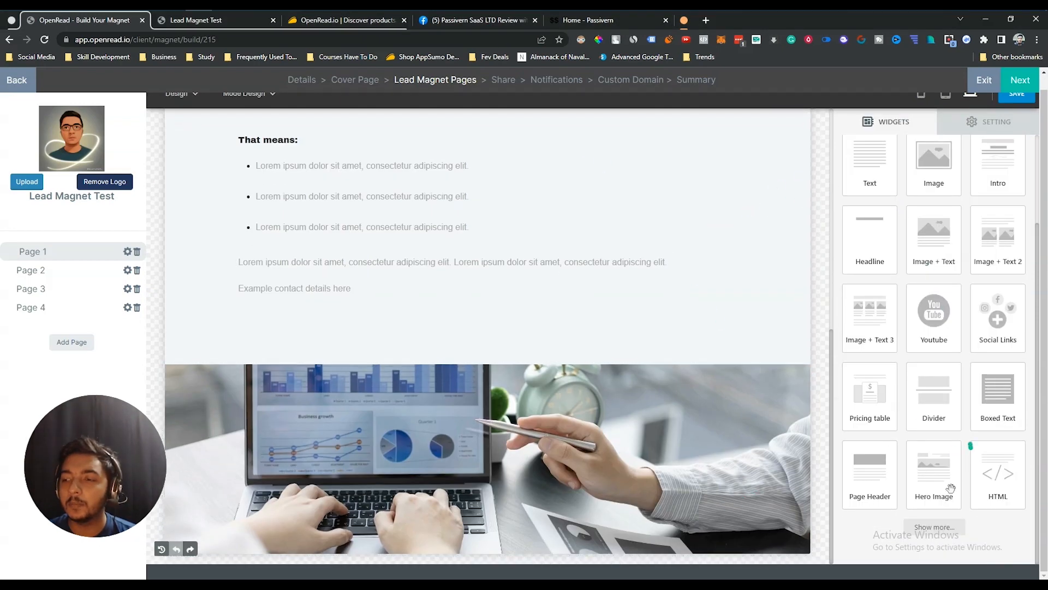
- Add a Hero Image widget below the last image on Page 1 and a YouTube widget beneath it
left_click_drag(950, 487, 469, 533)
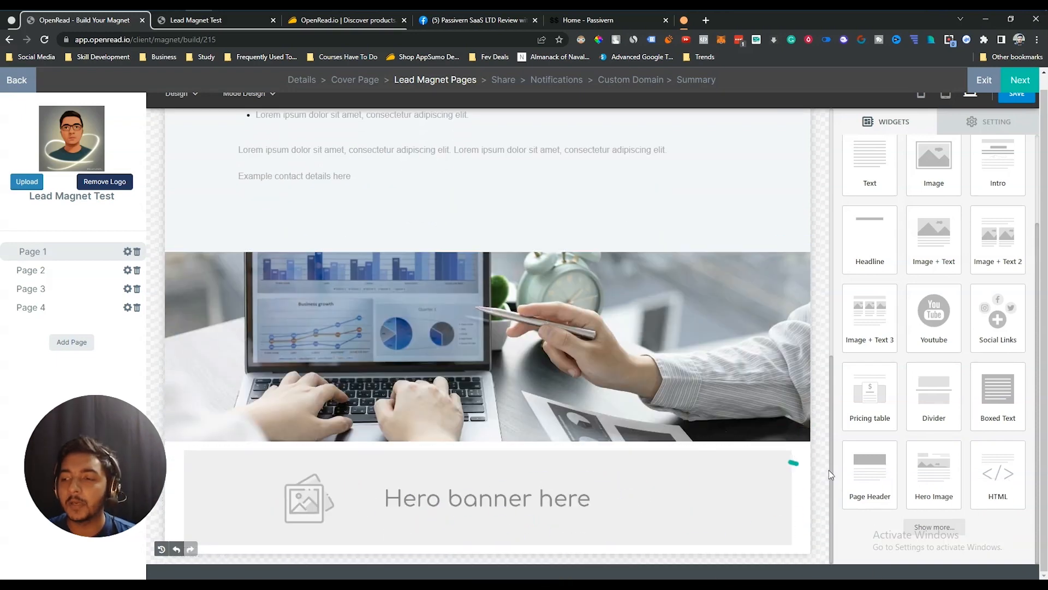
left_click_drag(934, 327, 446, 535)
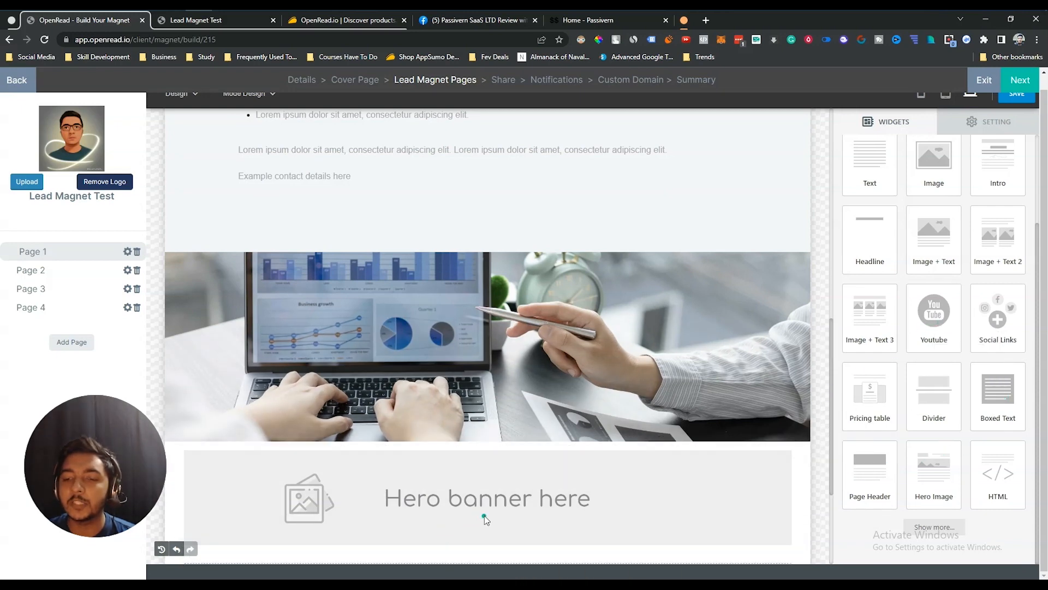
scroll(565, 496, "down", 3)
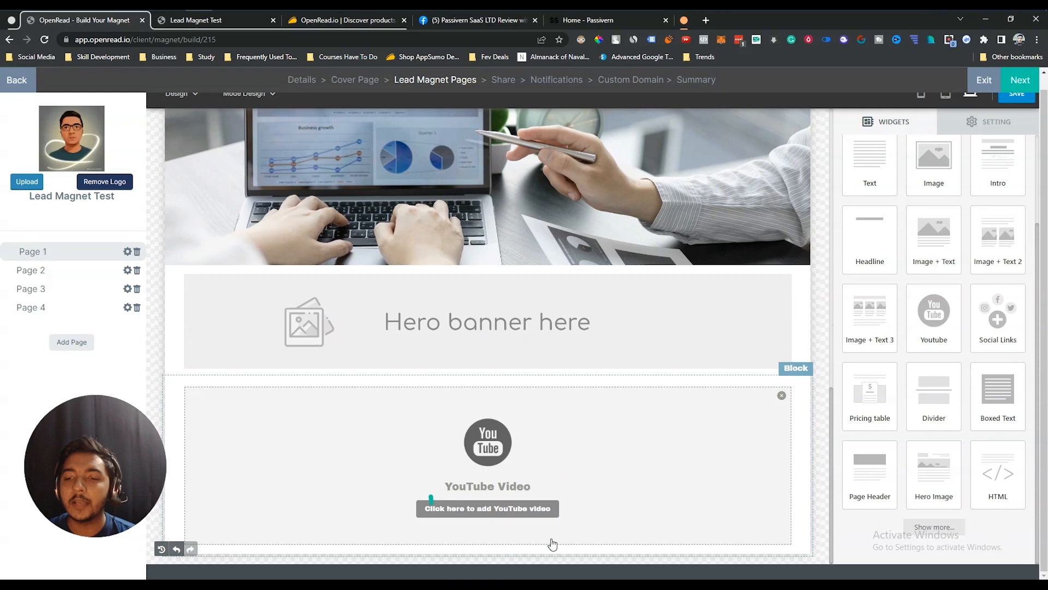
left_click(469, 512)
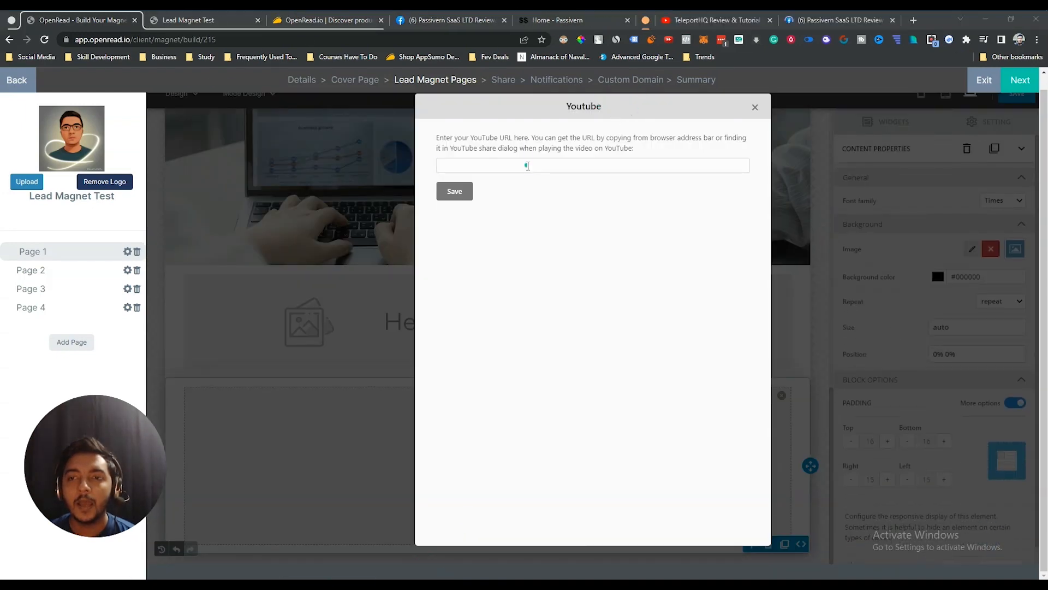
left_click(527, 165)
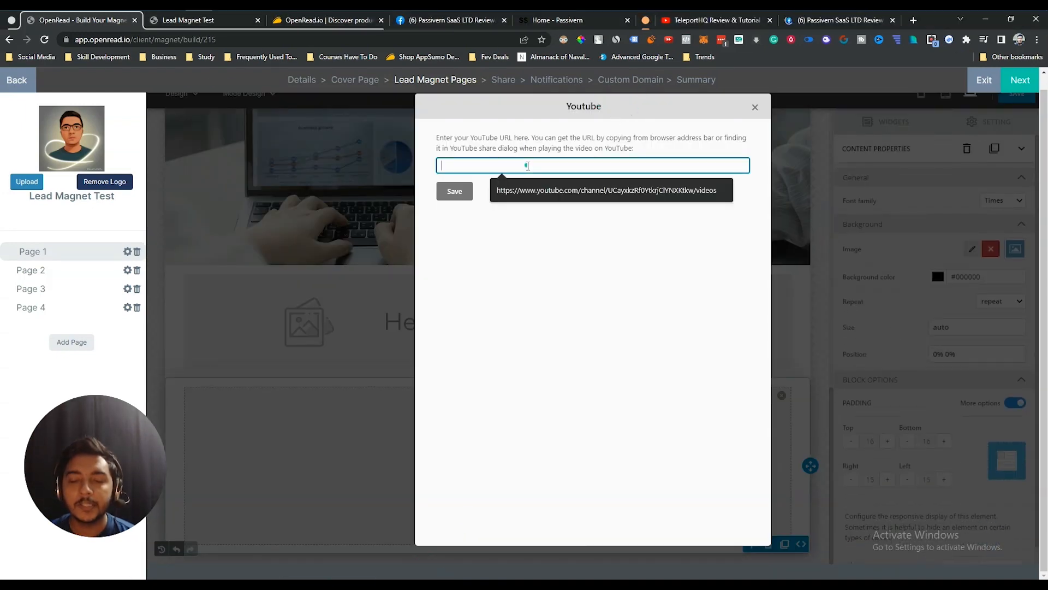
type("https://youtu.be/gx7qyNJgmG0")
left_click(467, 197)
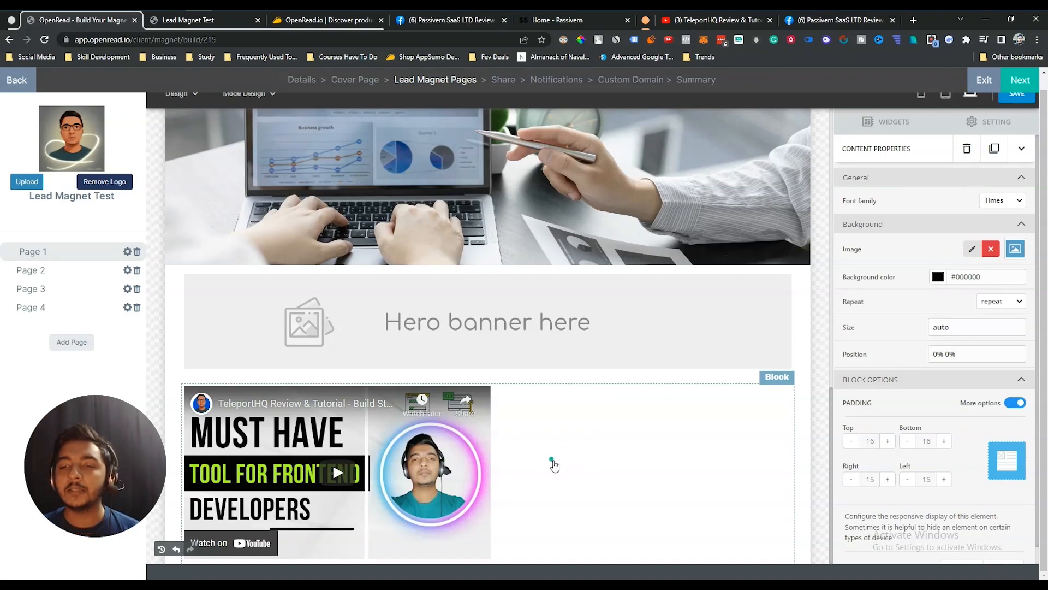
- Select the embedded video block and examine its content properties, including the width and height settings
left_click(551, 461)
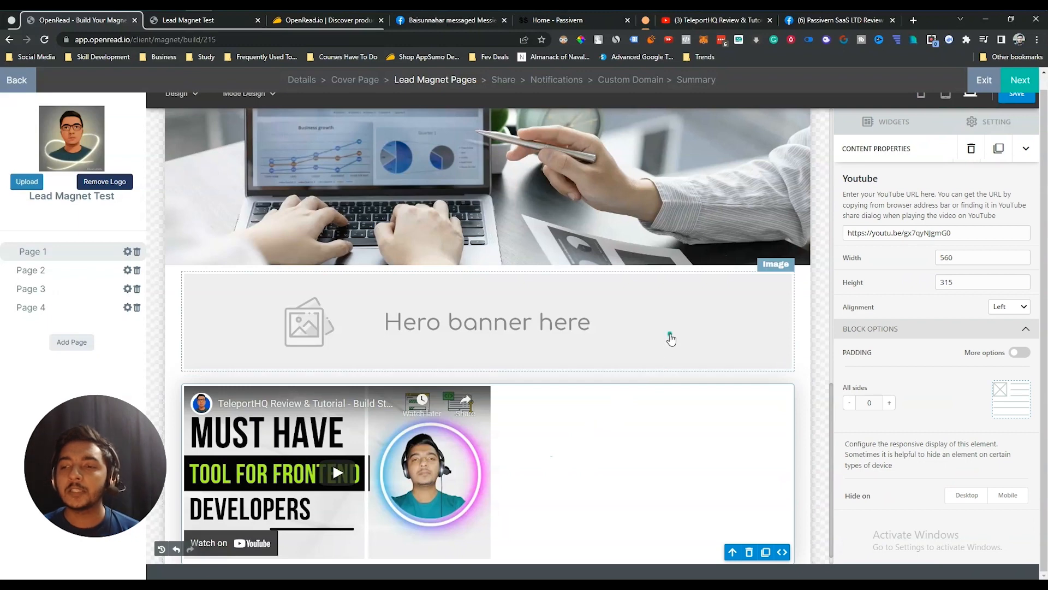
left_click(671, 338)
left_click(691, 459)
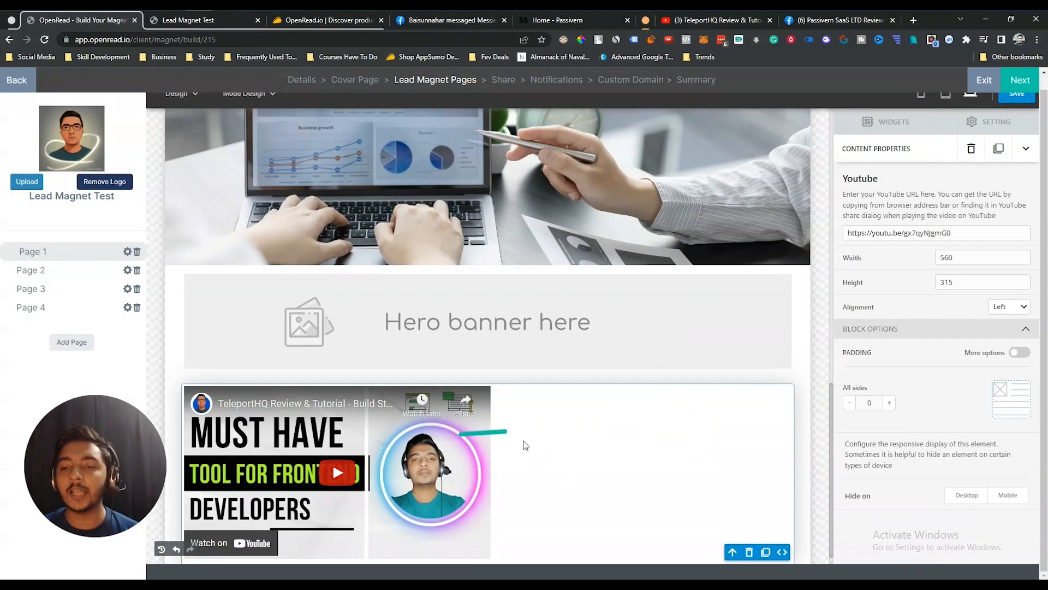
scroll(525, 445, "down", 1)
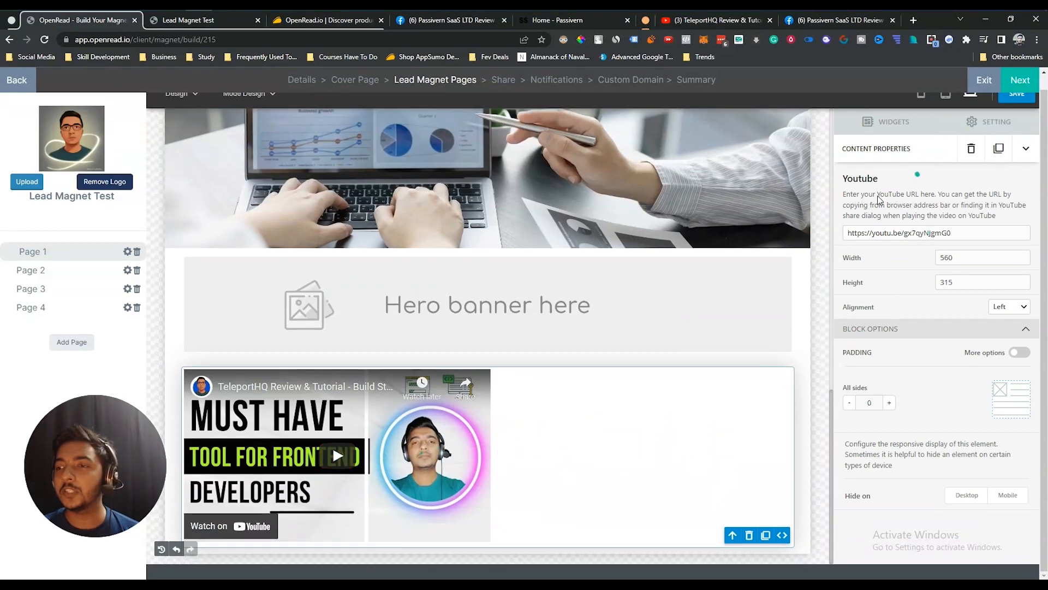
left_click(958, 256)
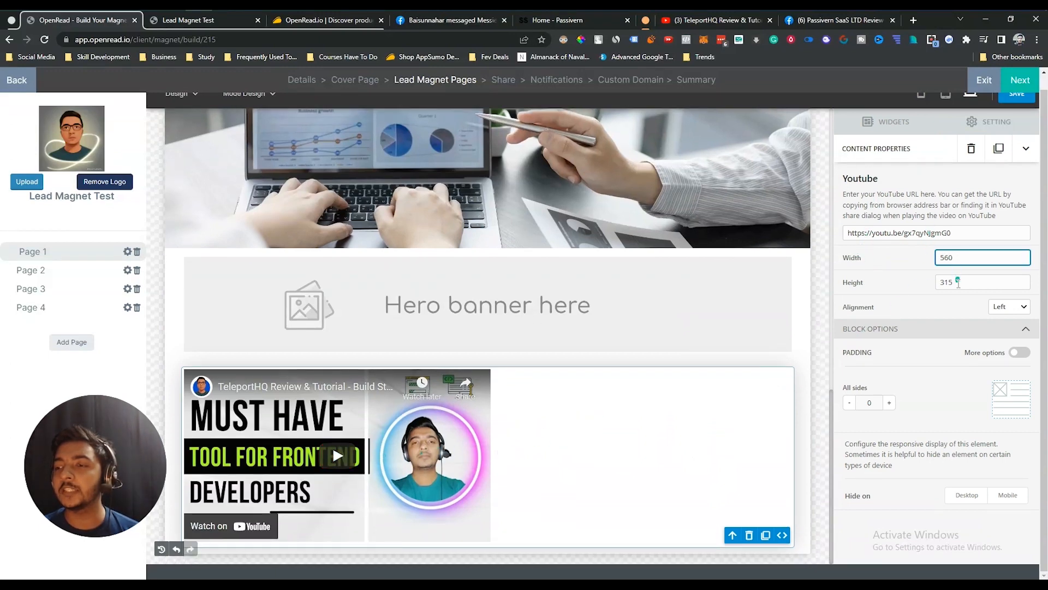
left_click(958, 281)
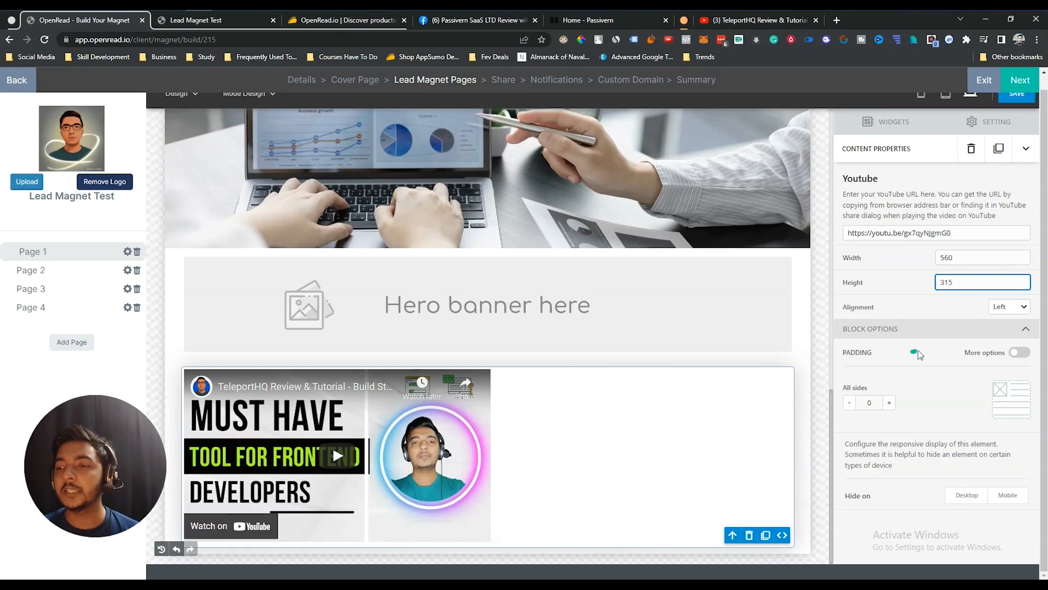
- Try right alignment for the embedded video, and settle on Center
left_click(1011, 309)
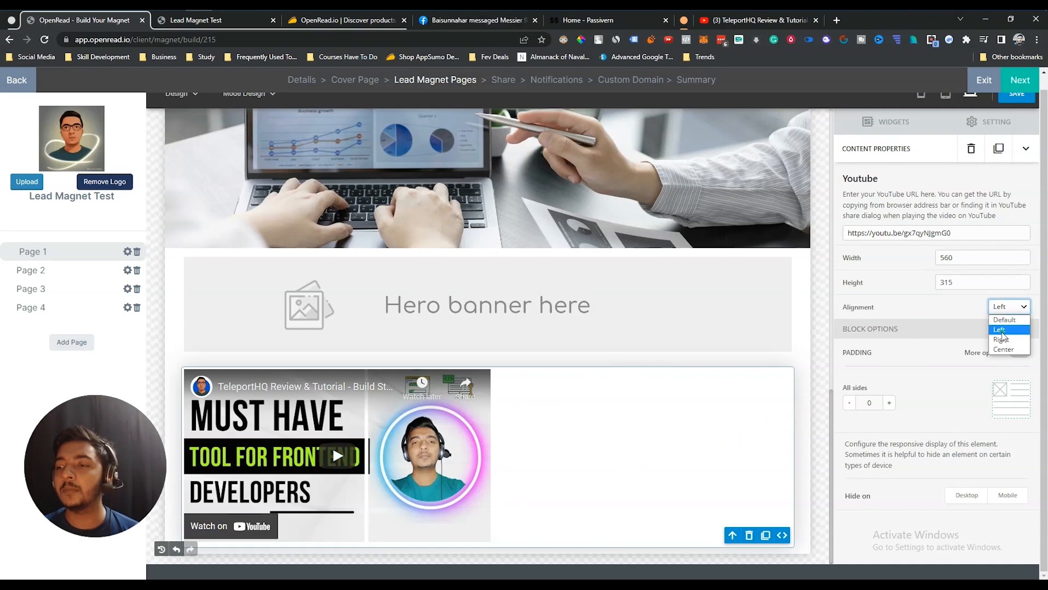
left_click(1006, 339)
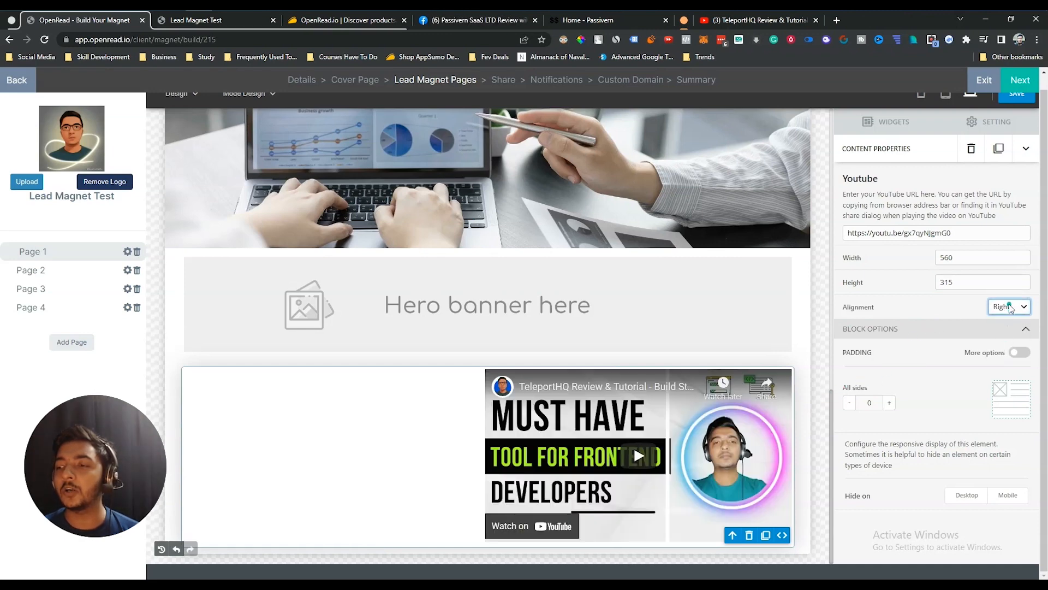
left_click(1011, 309)
left_click(1006, 348)
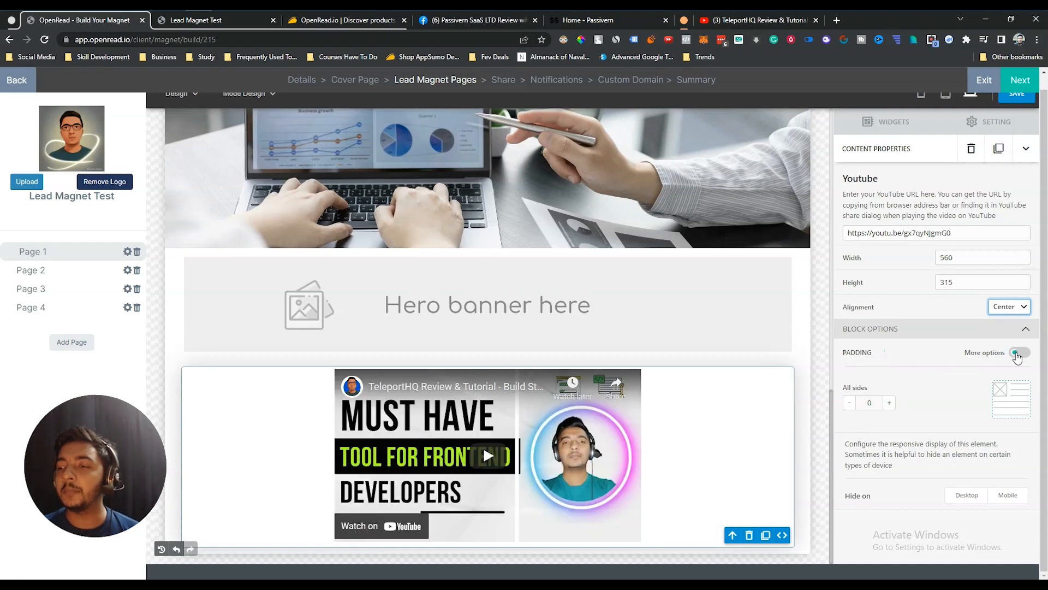
- Enable individual padding for the video block and set top 20, bottom 15, right 10 and left 15
left_click(1019, 353)
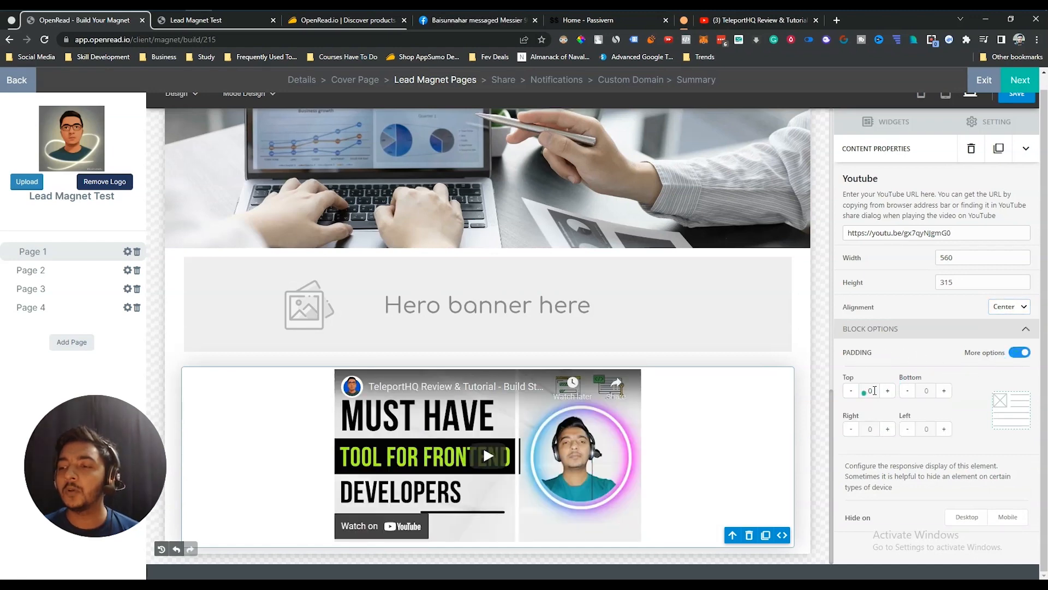
left_click(888, 390)
left_click(886, 392)
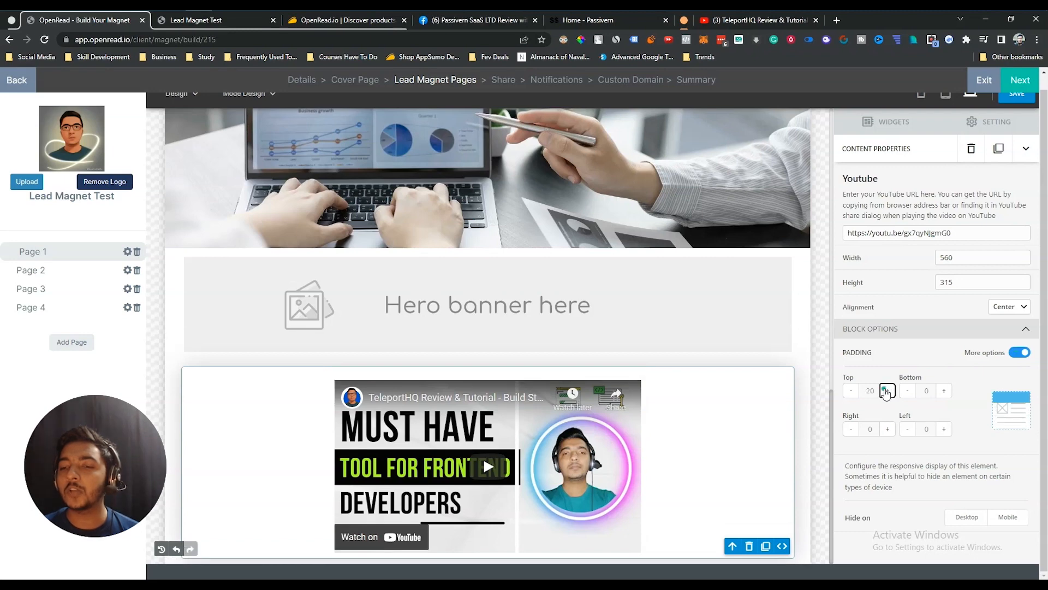
left_click(946, 393)
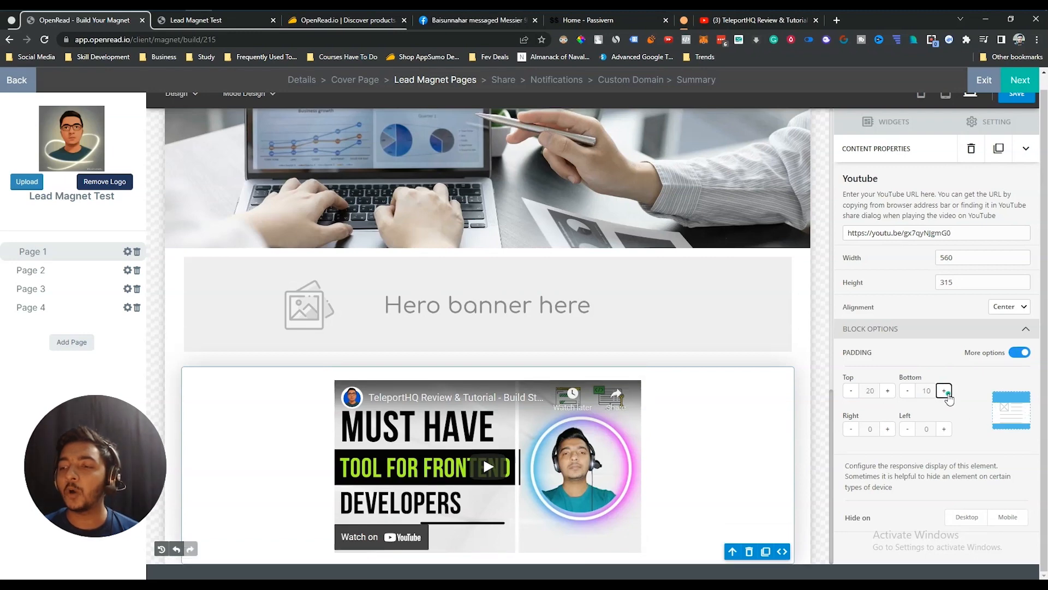
left_click(946, 393)
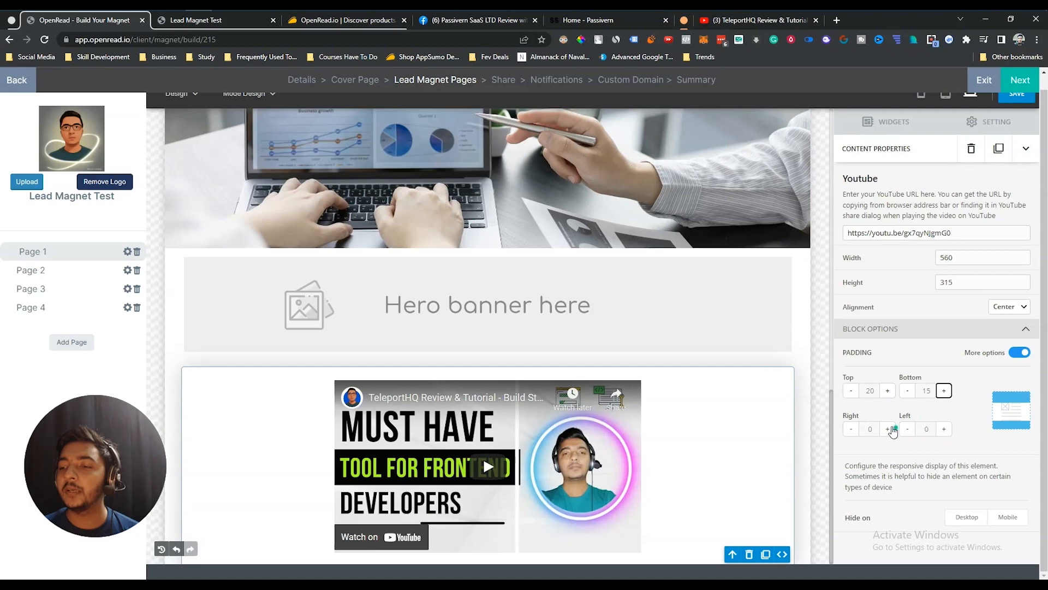
left_click(887, 429)
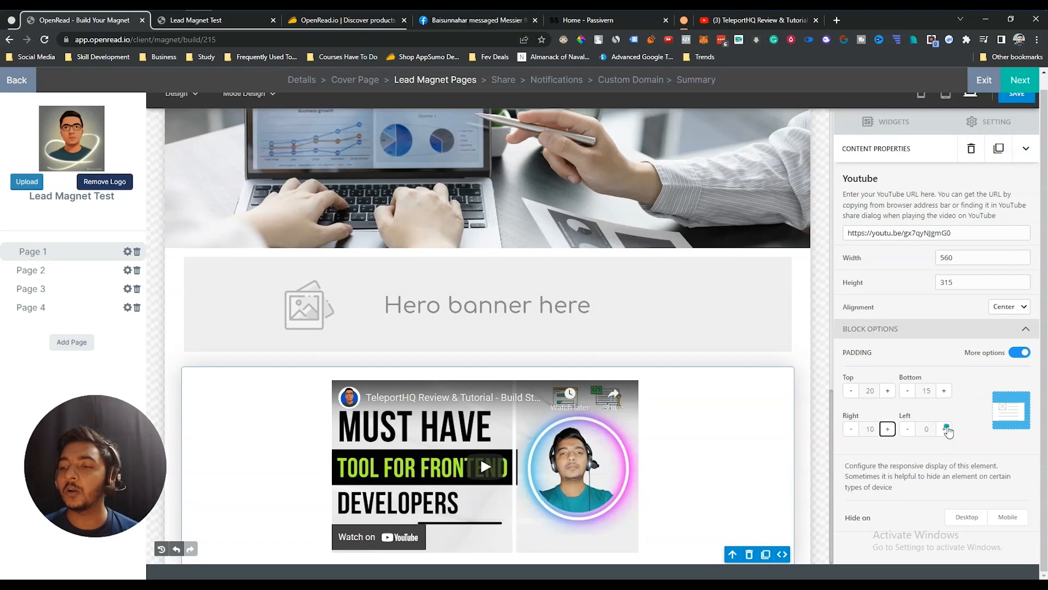
left_click(945, 429)
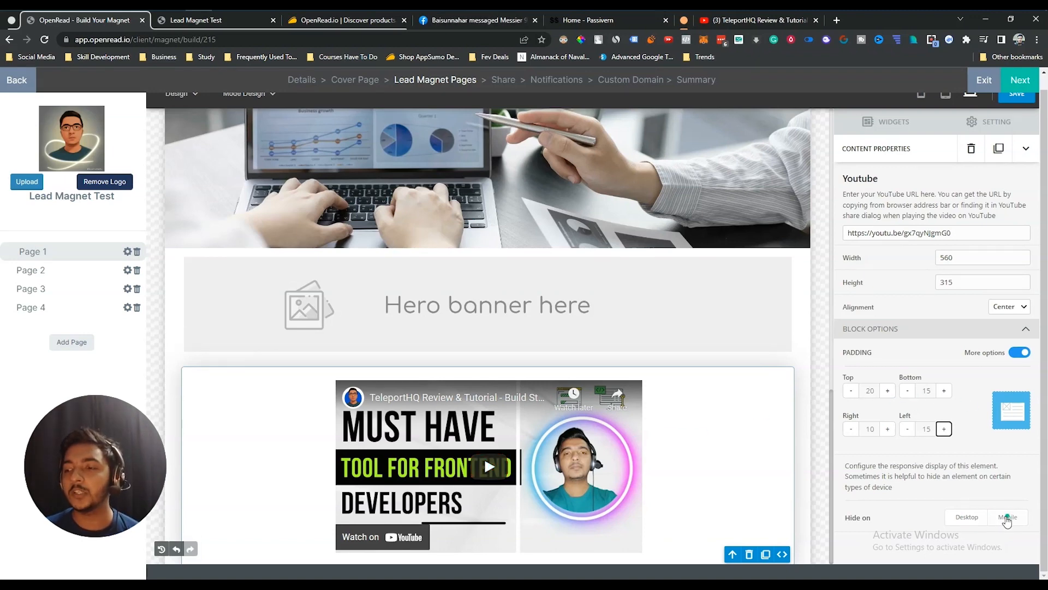
- Return to the widget list and expand it to examine the full range of available widgets
scroll(928, 328, "up", 1)
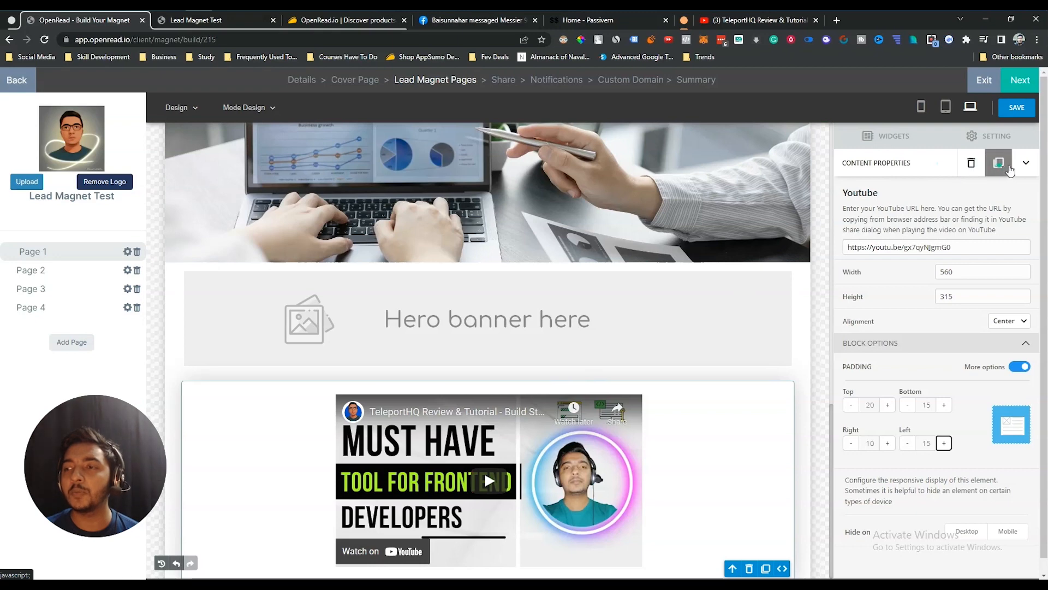
left_click(1026, 169)
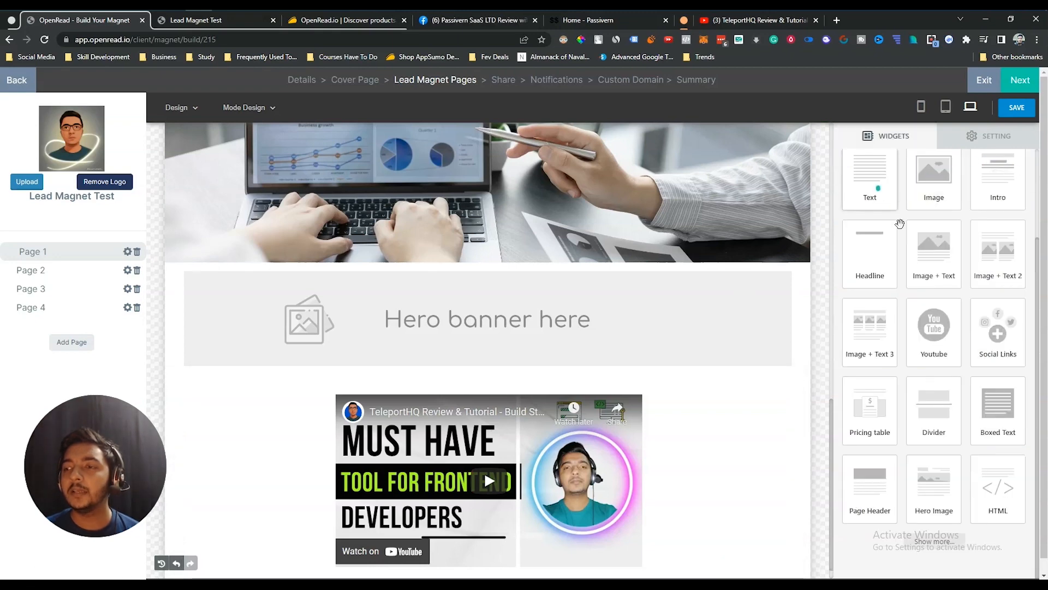
scroll(940, 246, "up", 2)
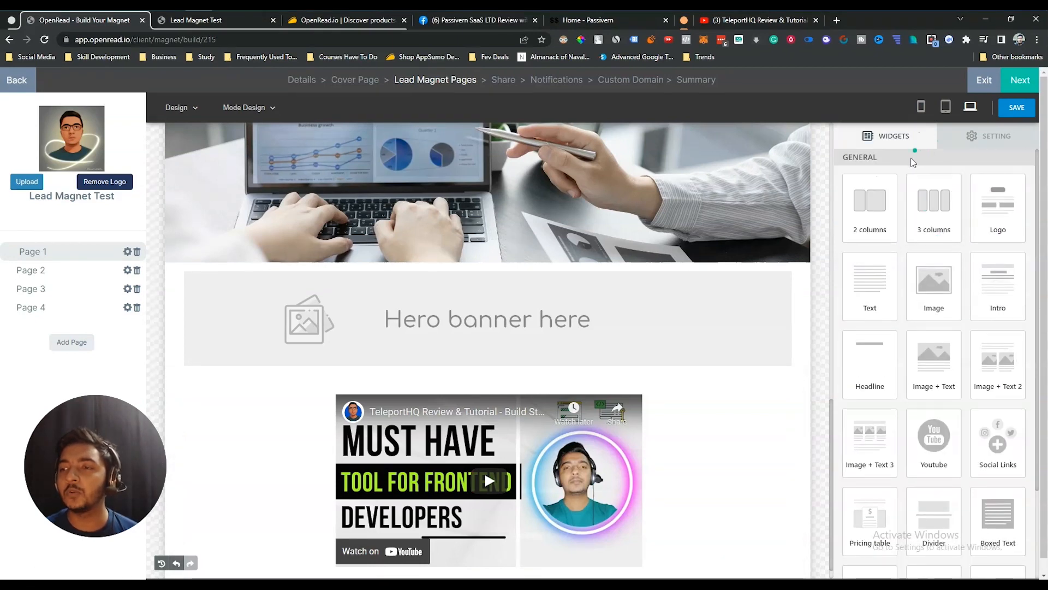
scroll(939, 382, "down", 3)
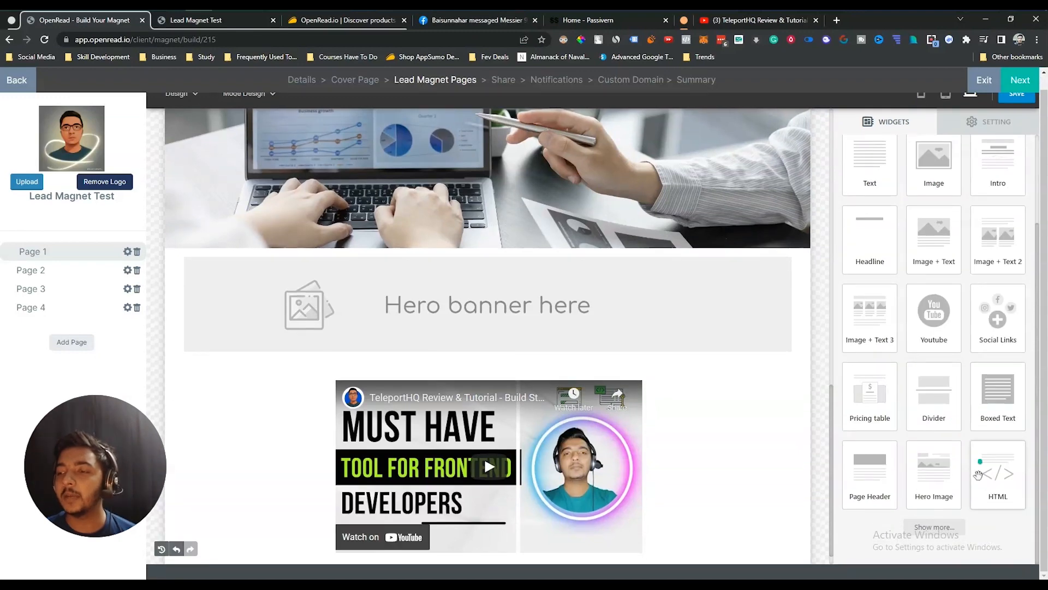
left_click(934, 527)
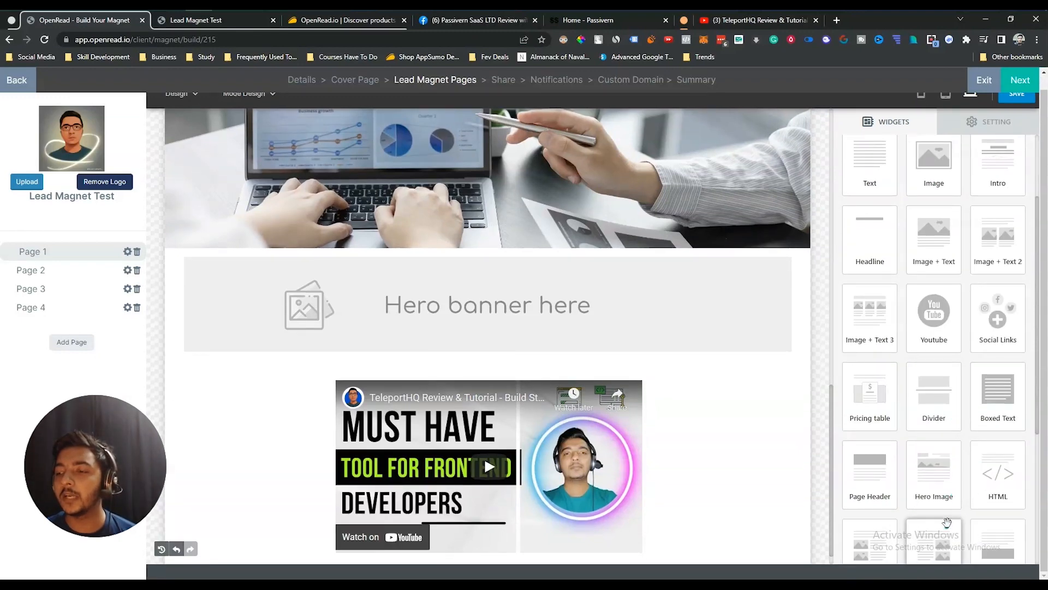
scroll(960, 483, "down", 4)
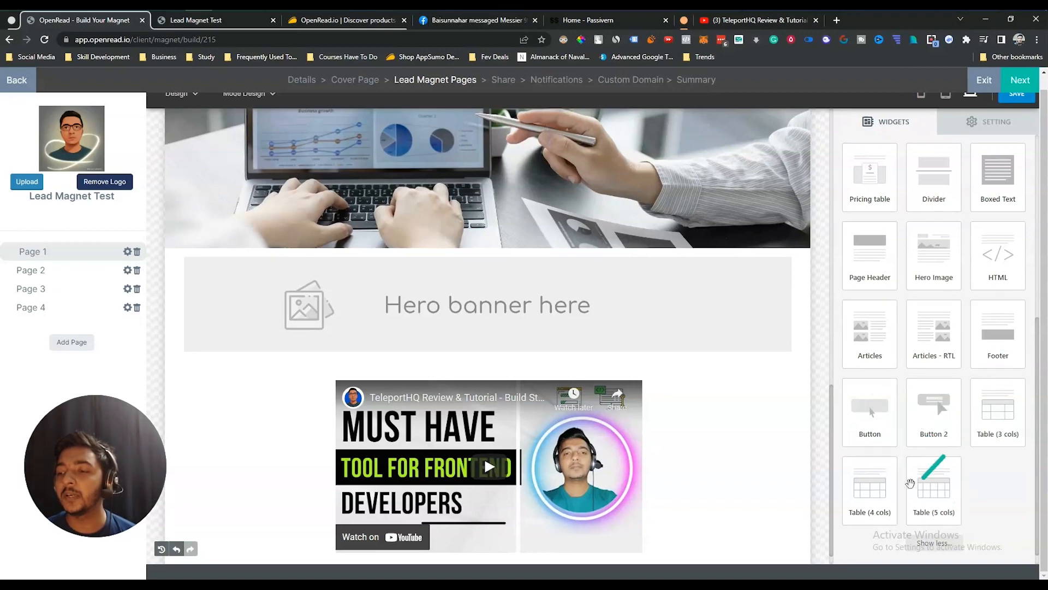
scroll(955, 291, "up", 2)
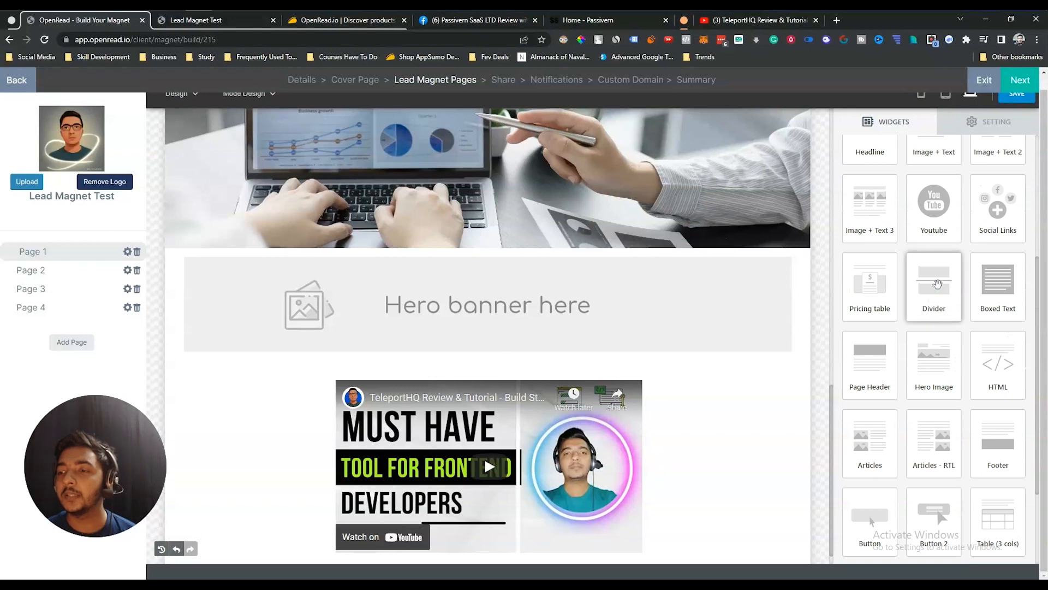
scroll(873, 305, "down", 2)
- Add a Pricing table widget below the embedded video on Page 1
scroll(759, 453, "down", 1)
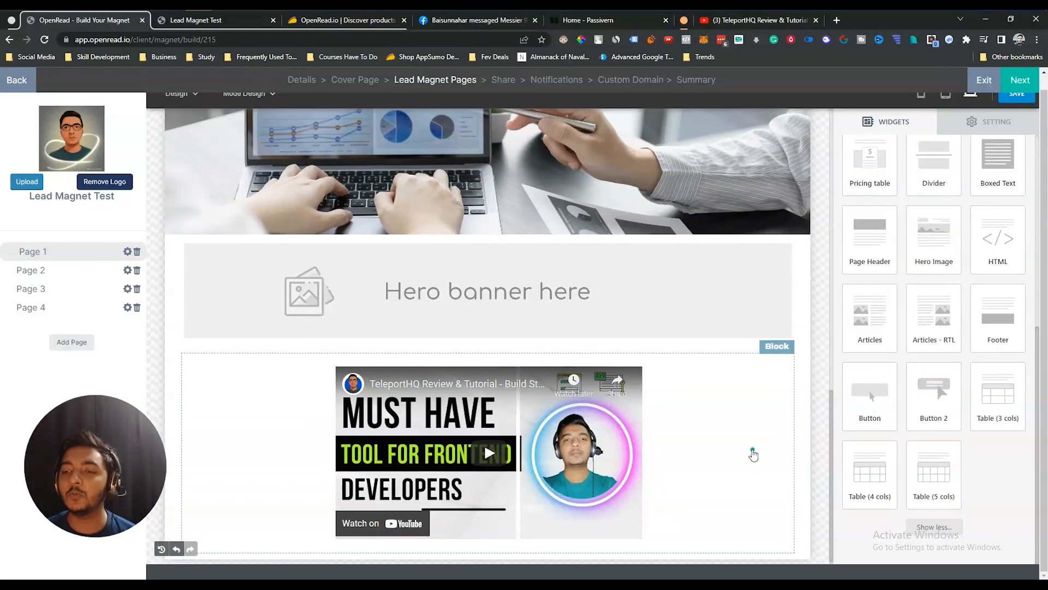
left_click_drag(869, 164, 568, 463)
scroll(595, 474, "down", 1)
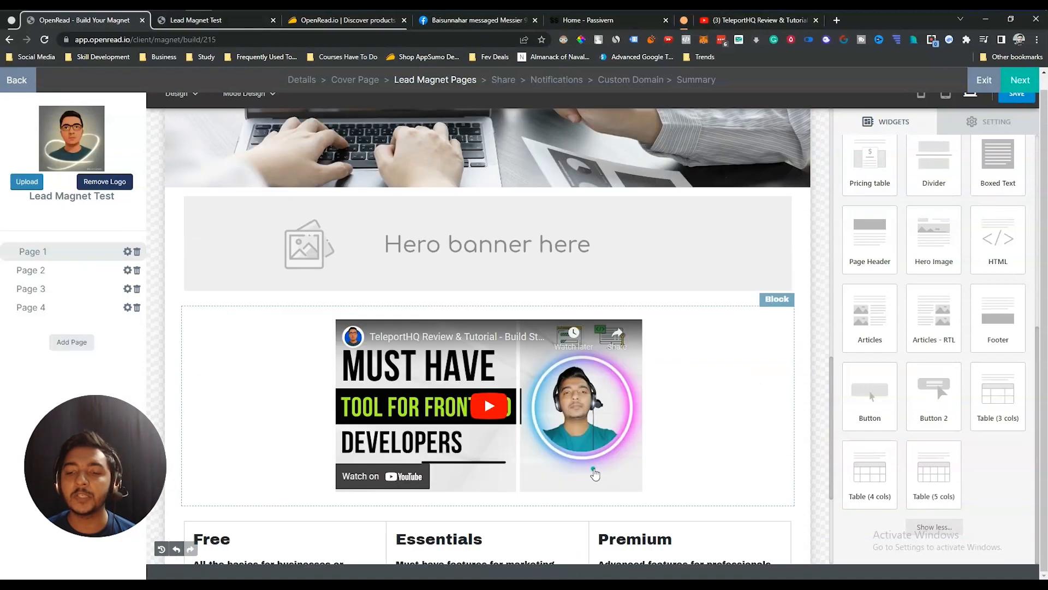
scroll(595, 474, "down", 4)
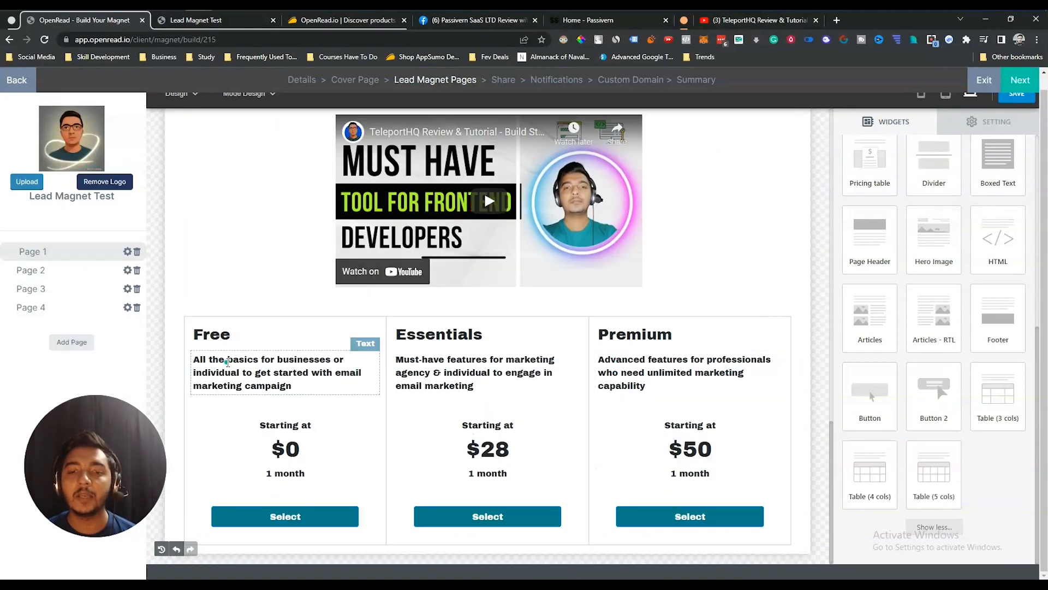
- Inspect the editing options of the pricing table's plan headings, descriptions and Premium Select button, and look back up through Page 1
left_click(228, 361)
left_click_drag(298, 385, 185, 362)
double_click(418, 335)
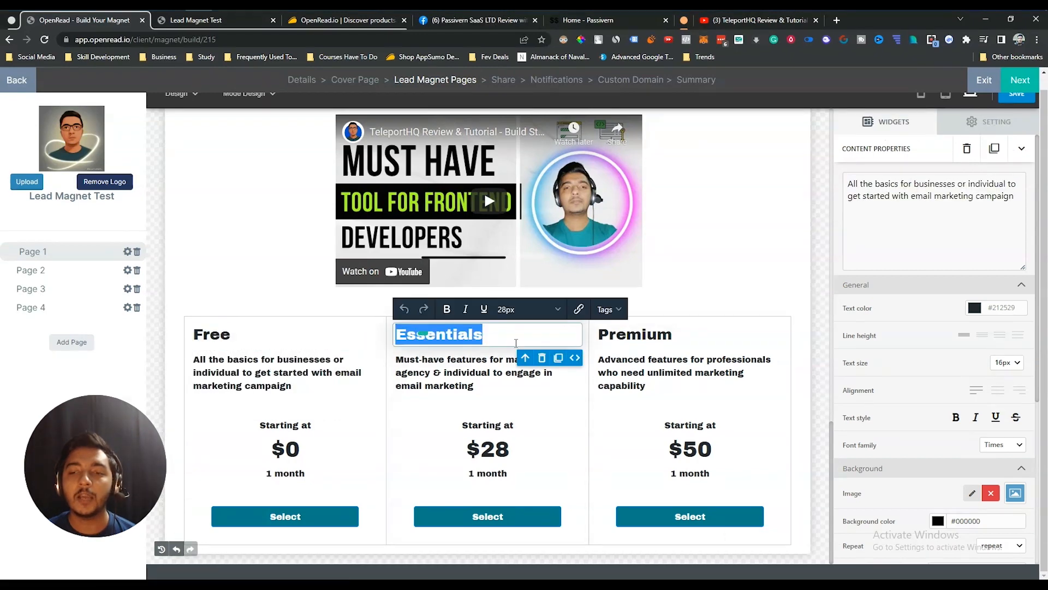
left_click(703, 337)
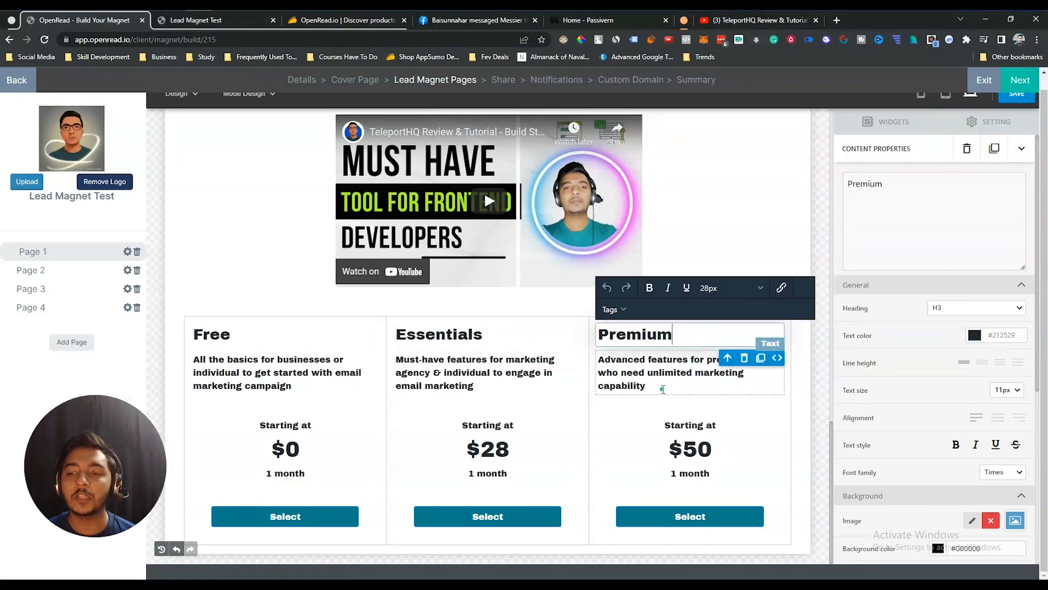
left_click(663, 388)
left_click(697, 523)
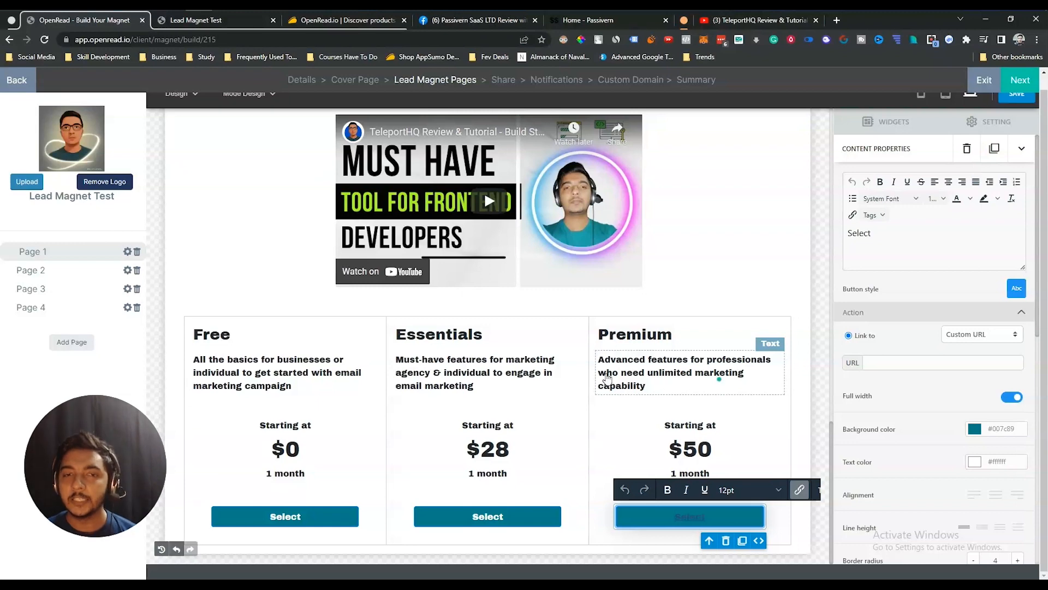
scroll(778, 298, "up", 10)
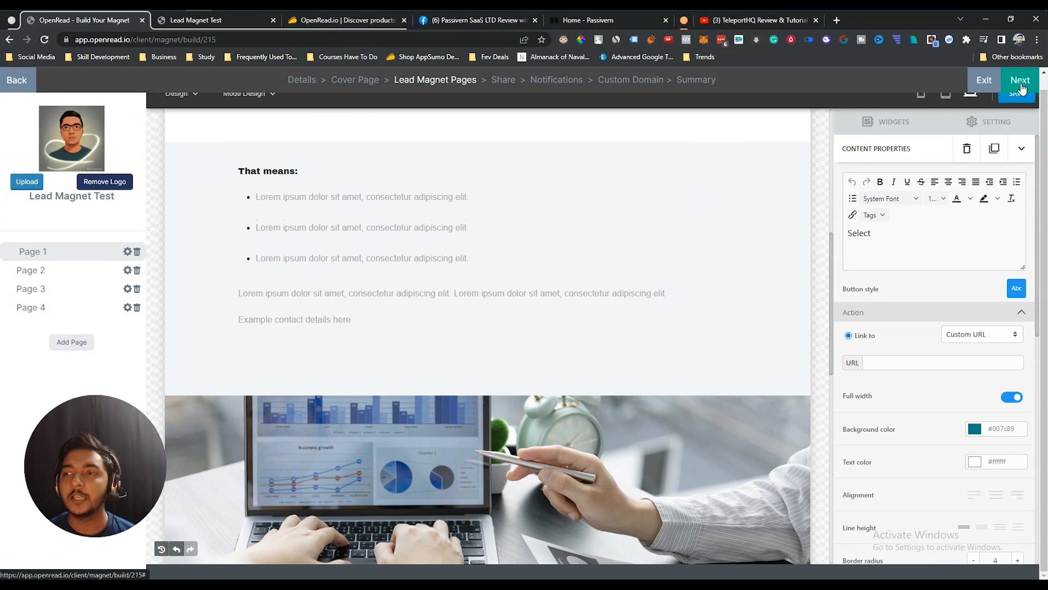
scroll(620, 323, "up", 4)
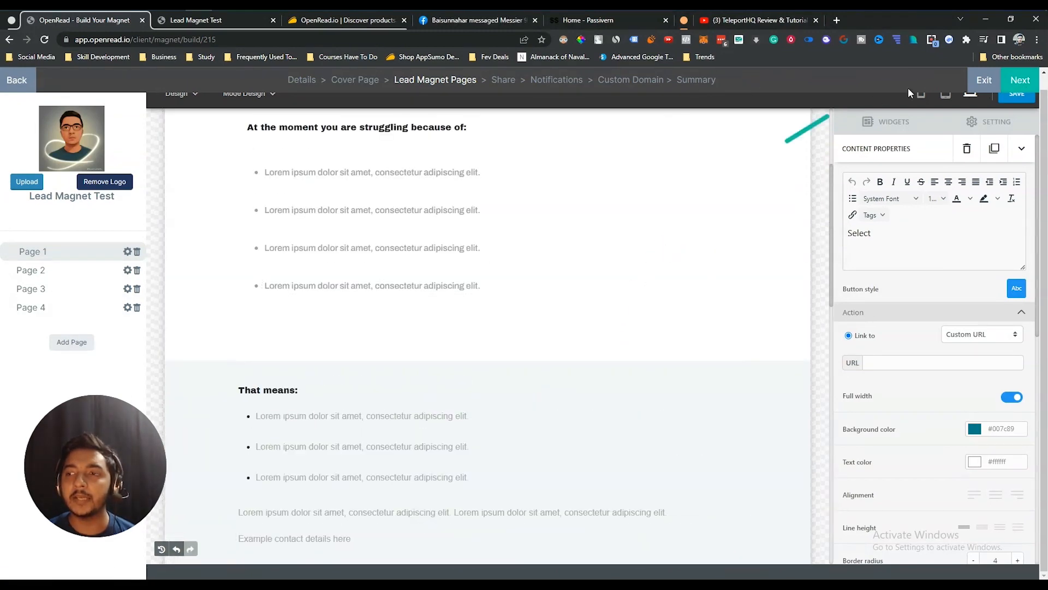
- Return to the widget list and examine the available widgets, from the column layouts to the table widgets
left_click(890, 123)
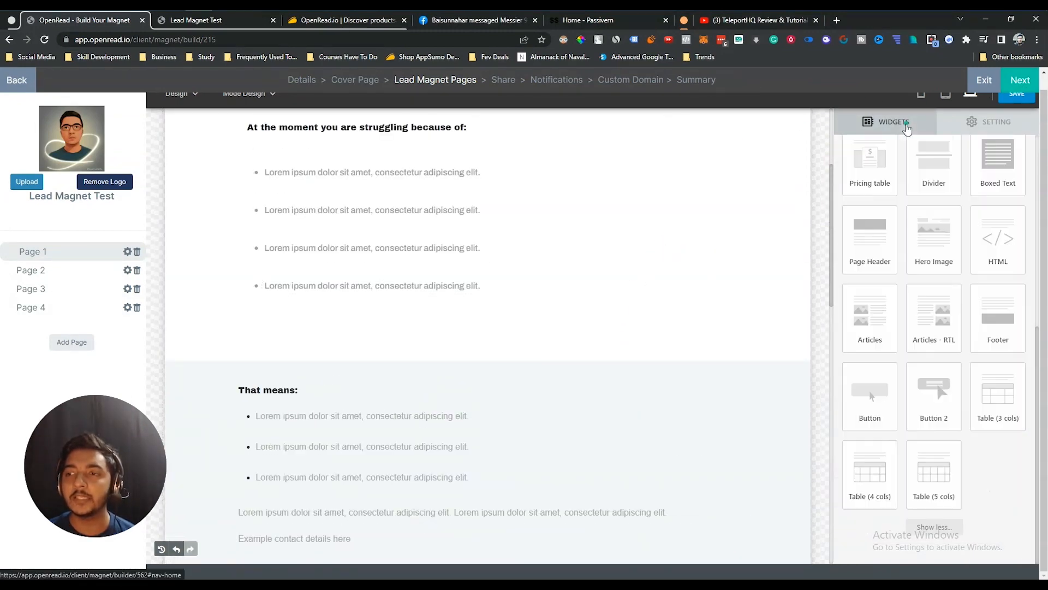
scroll(1004, 355, "up", 6)
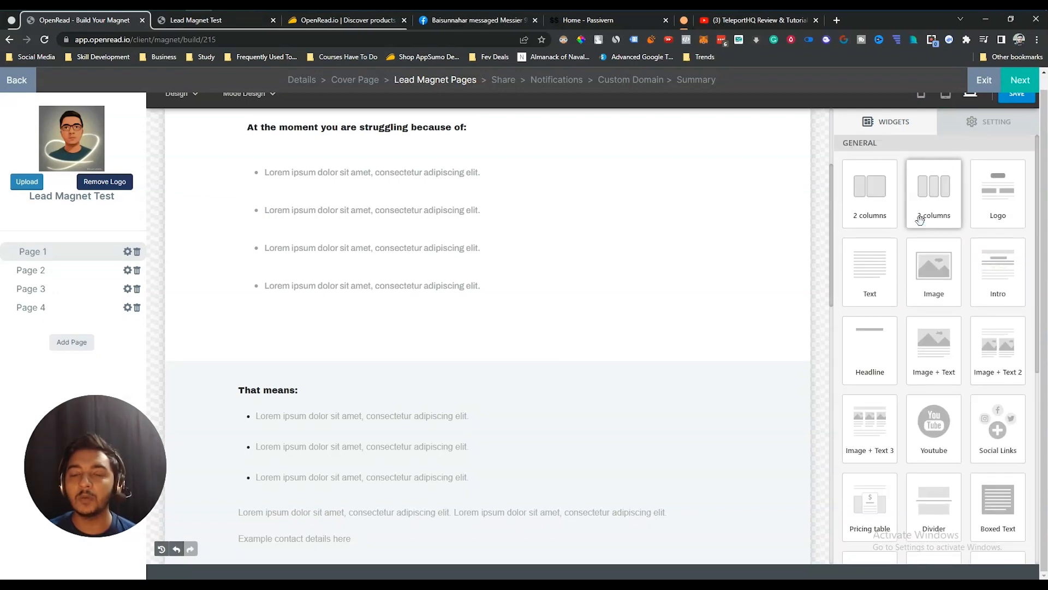
mouse_move(922, 191)
left_mouse_down()
mouse_move(836, 154)
mouse_move(497, 332)
left_mouse_up()
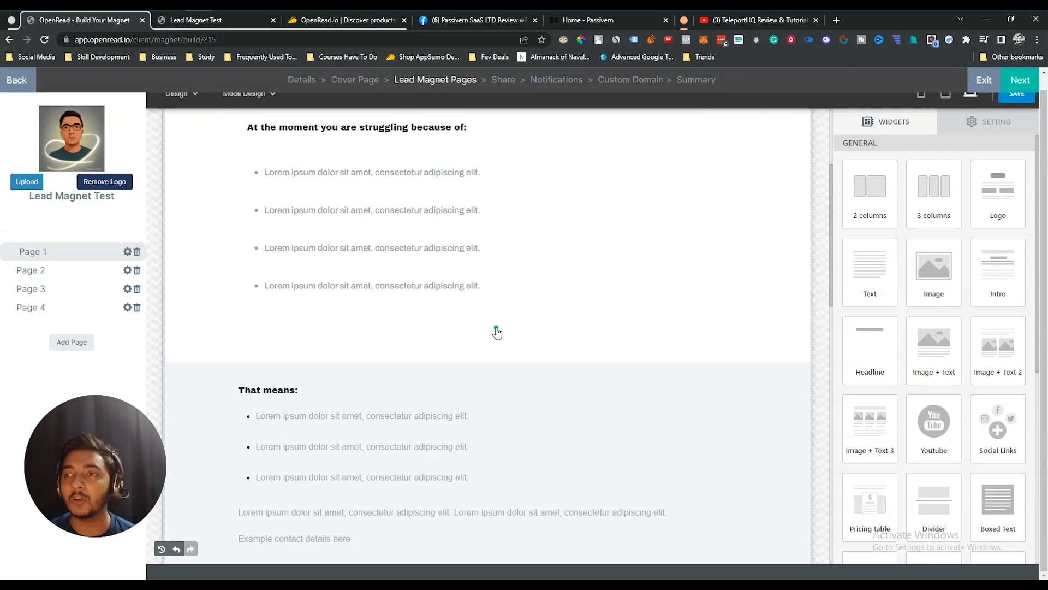
mouse_move(403, 321)
left_mouse_down()
mouse_move(269, 170)
mouse_move(859, 229)
mouse_move(930, 182)
left_mouse_up()
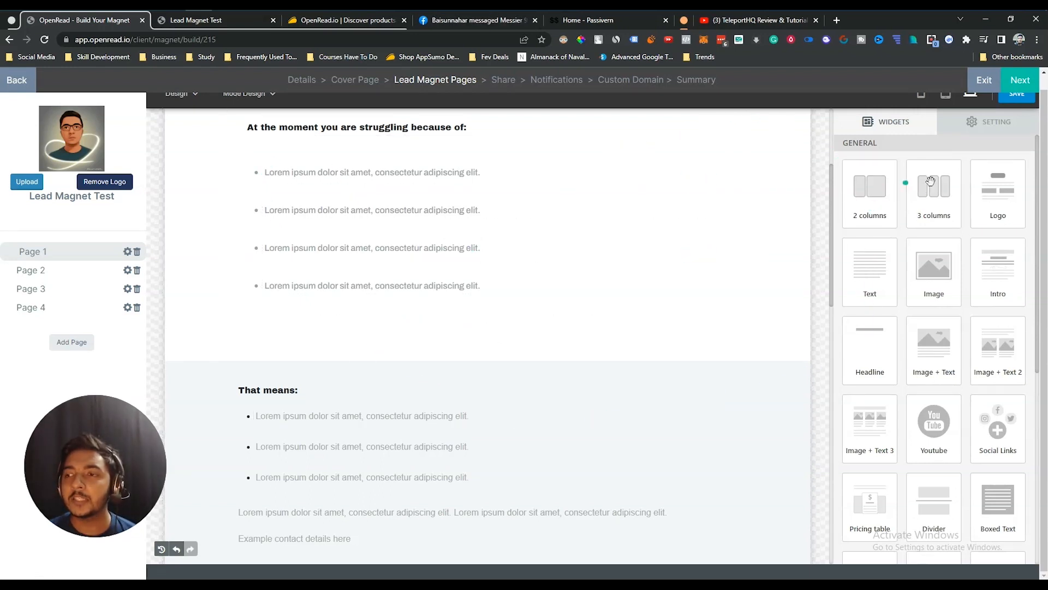
scroll(996, 375, "down", 6)
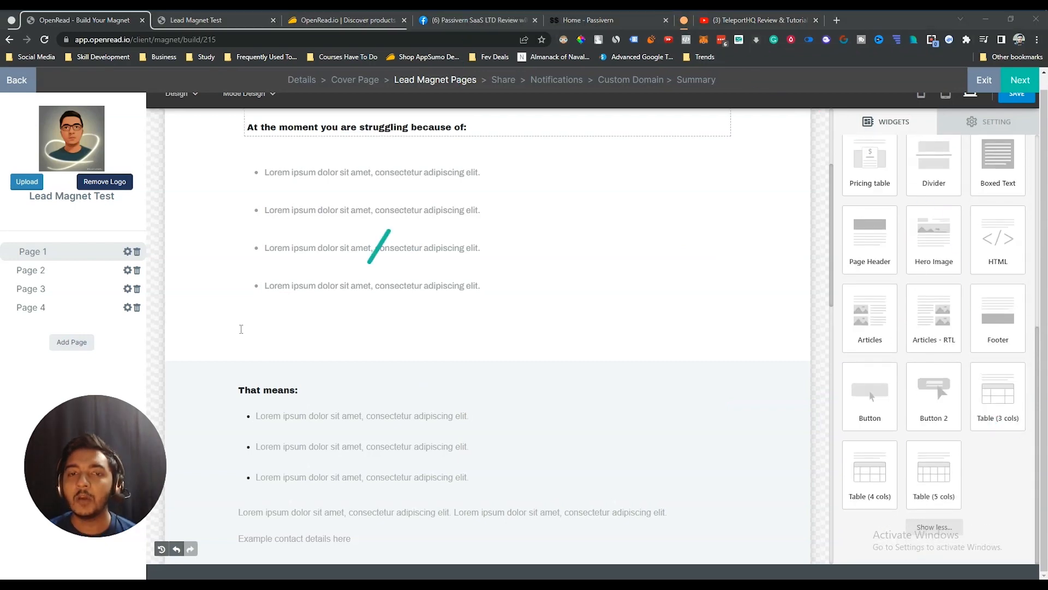
left_click(73, 342)
mouse_move(101, 464)
left_mouse_down()
mouse_move(113, 527)
mouse_move(91, 481)
left_mouse_up()
- Proceed to the Share stage and examine the Leads In webhook address and the lead form platforms it supports
left_click(1029, 85)
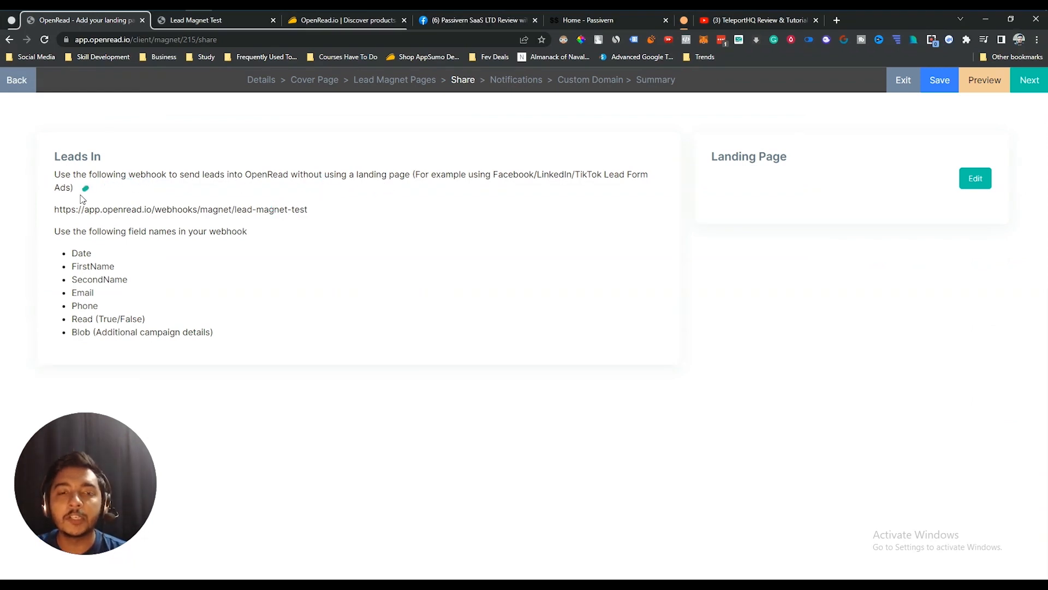
left_click_drag(57, 210, 282, 210)
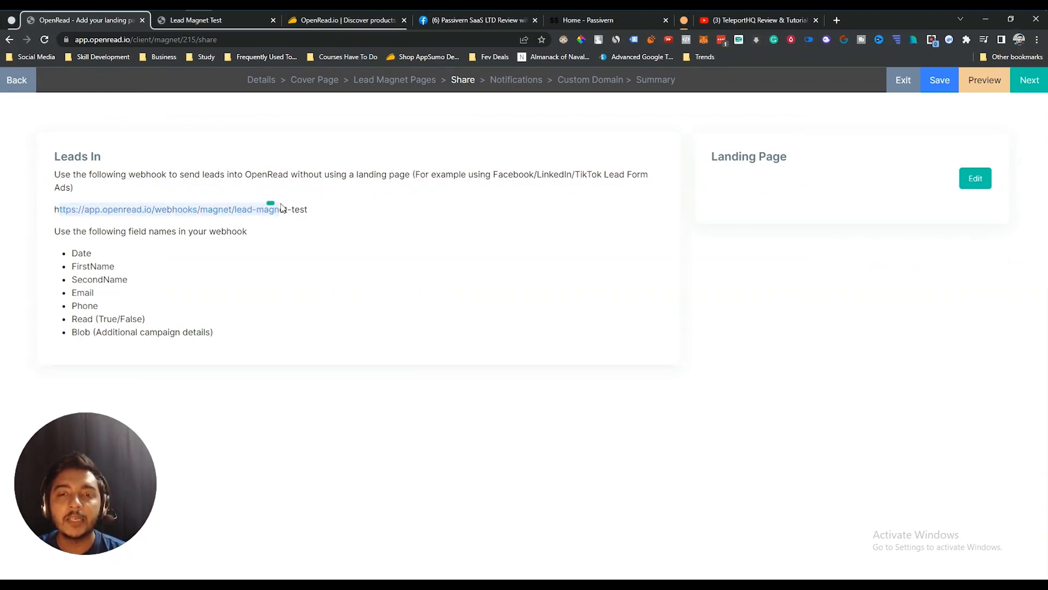
triple_click(202, 211)
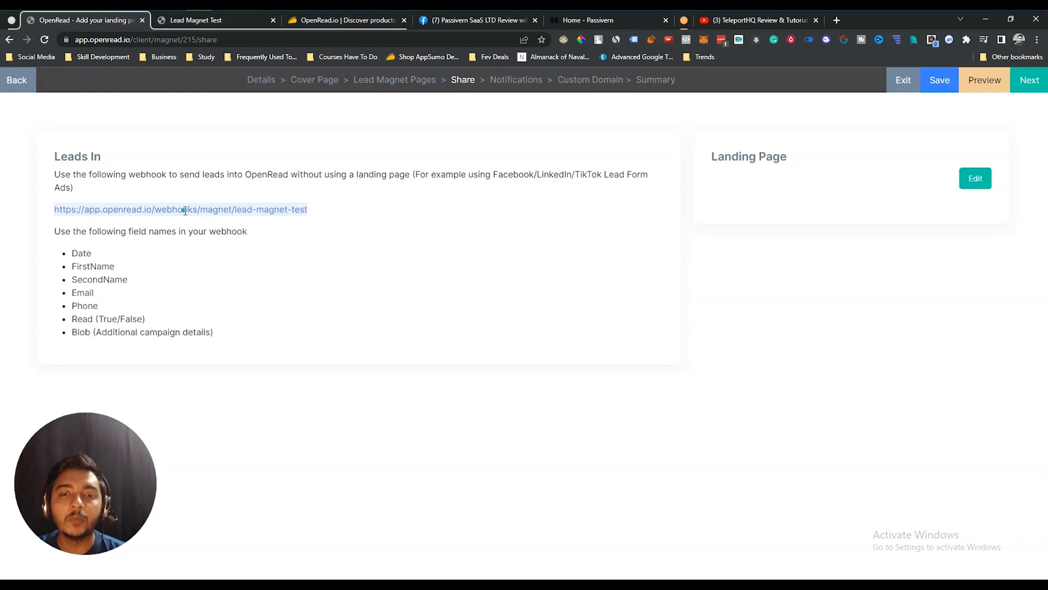
right_click(184, 208)
left_click(195, 213)
left_click(195, 212)
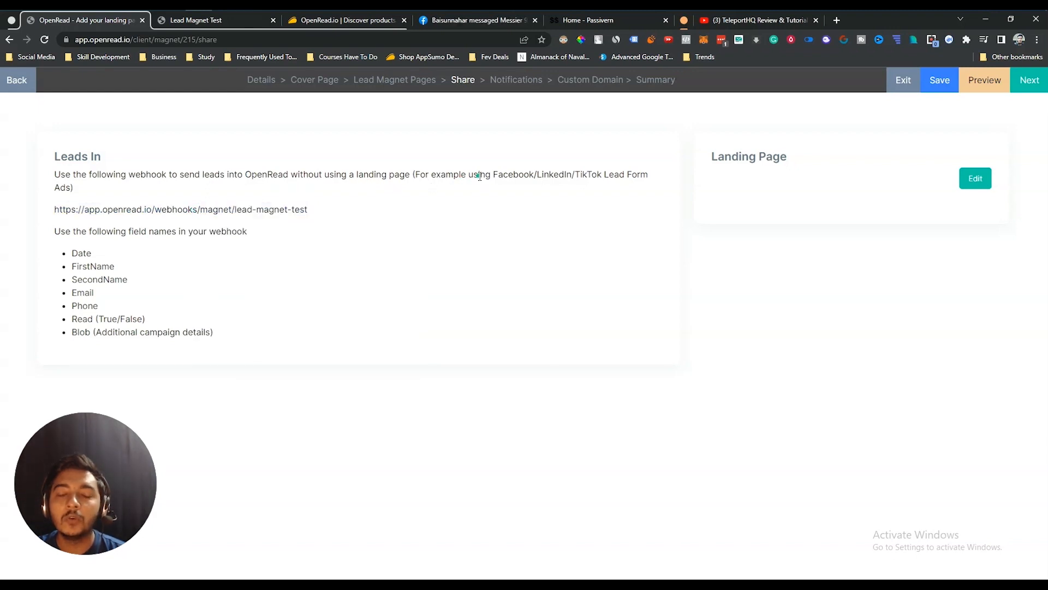
left_click_drag(493, 174, 554, 172)
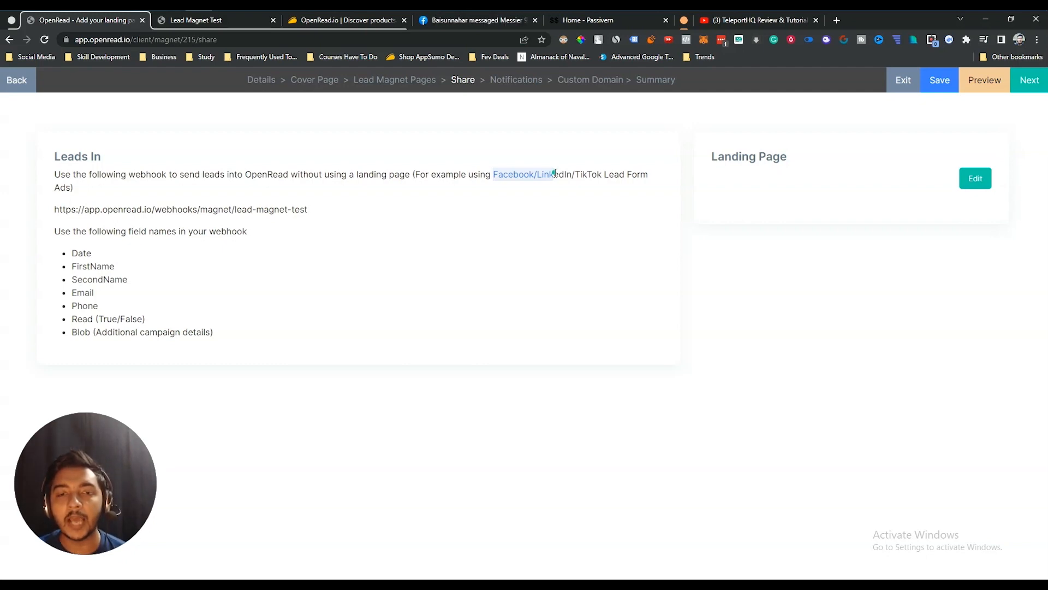
left_click_drag(59, 209, 338, 210)
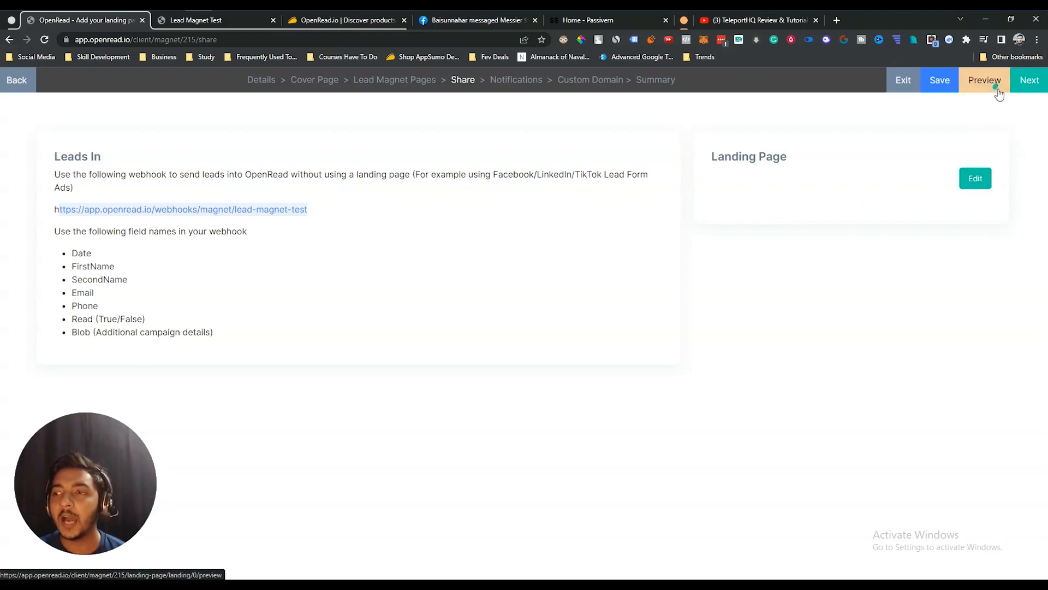
- Proceed to the Notifications stage and examine the Welcome Email's sender fields, subject and message content
left_click(1025, 92)
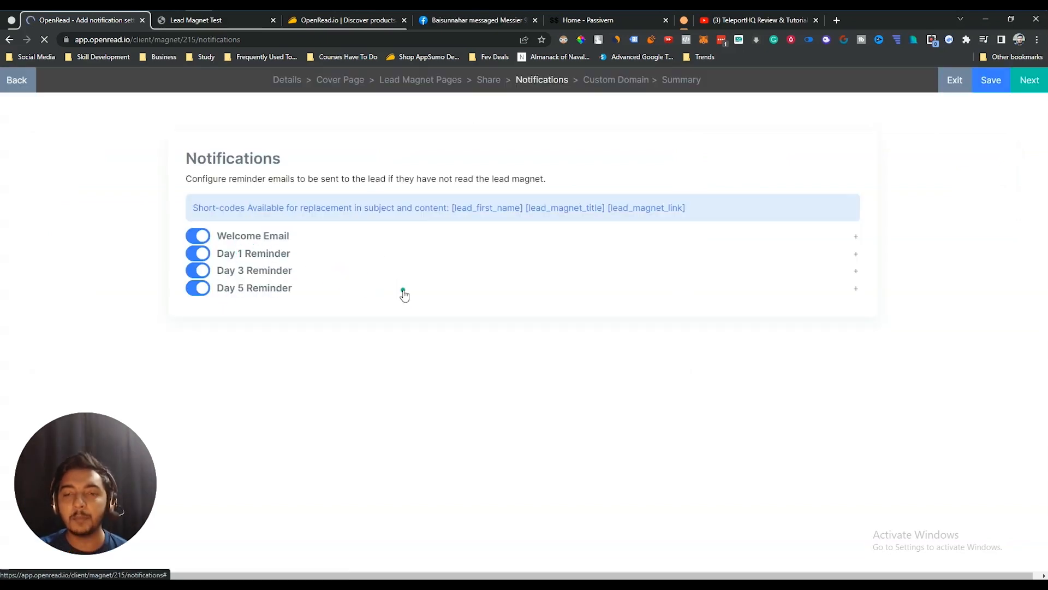
left_click(253, 241)
scroll(480, 415, "down", 1)
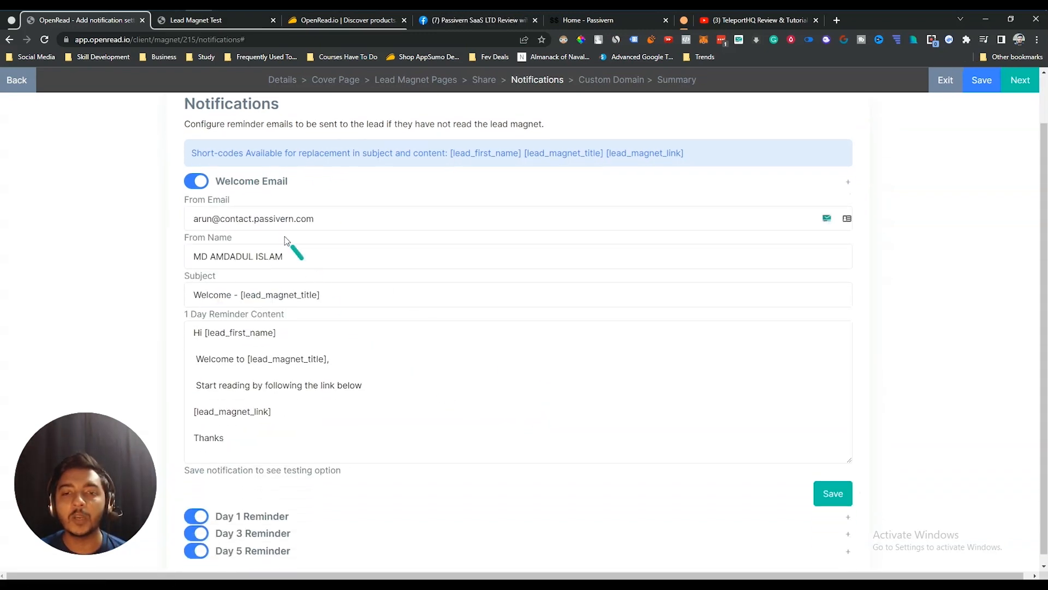
left_click_drag(255, 437, 193, 332)
left_click(279, 402)
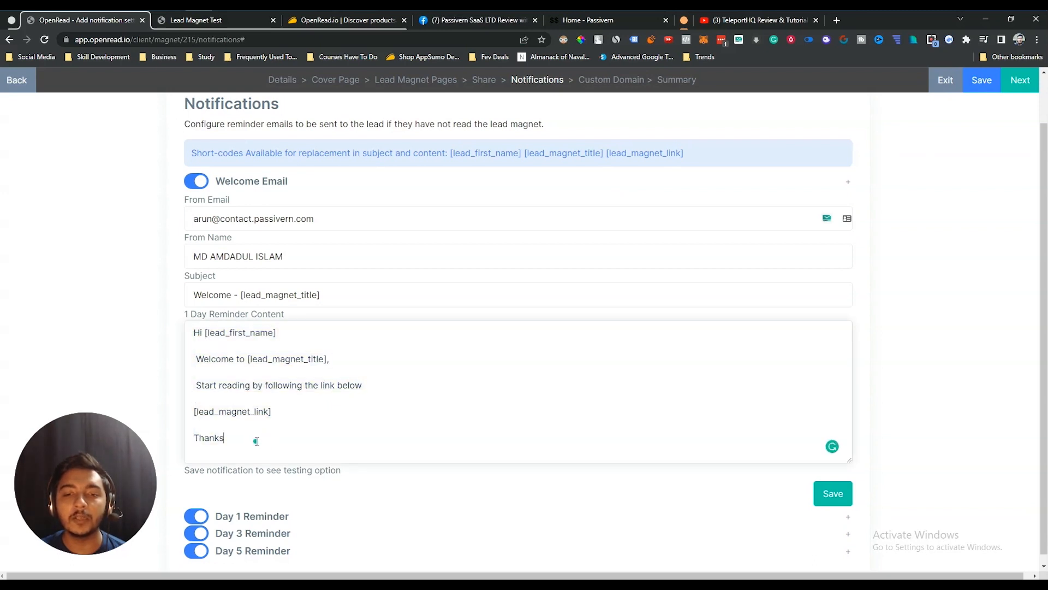
left_click_drag(252, 437, 205, 335)
left_click(272, 359)
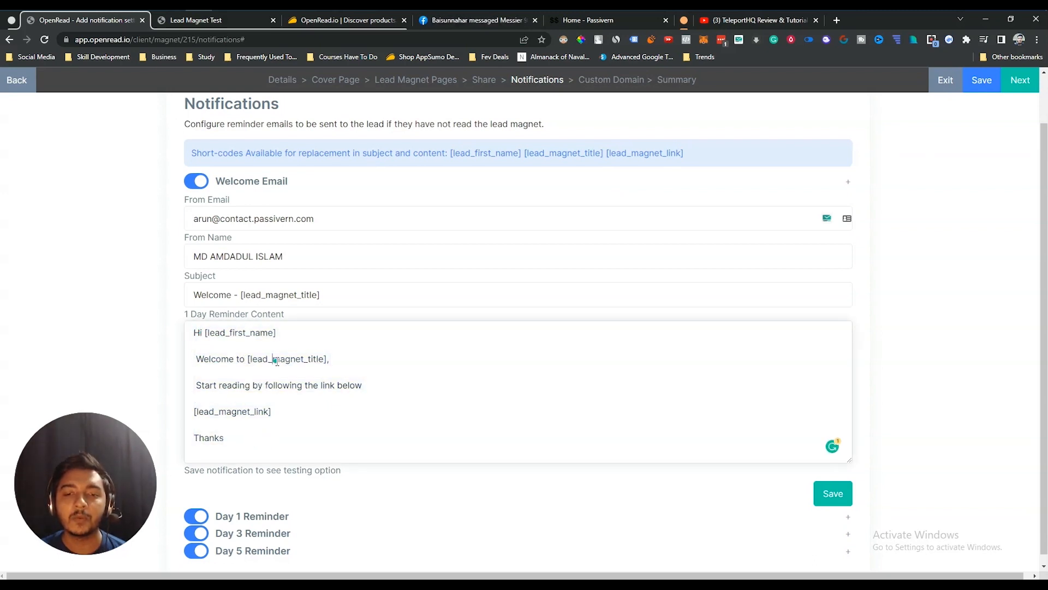
- Examine the Day 1, Day 3 and Day 5 Reminder email templates, and collapse all expanded notifications
scroll(575, 415, "down", 1)
left_click(285, 508)
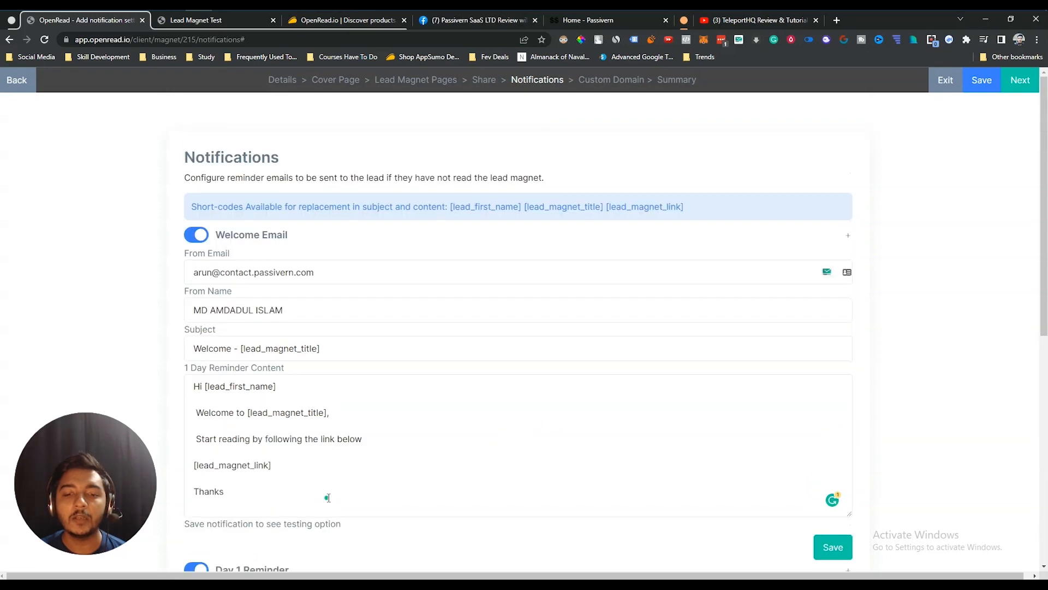
scroll(285, 331, "down", 3)
scroll(303, 431, "down", 5)
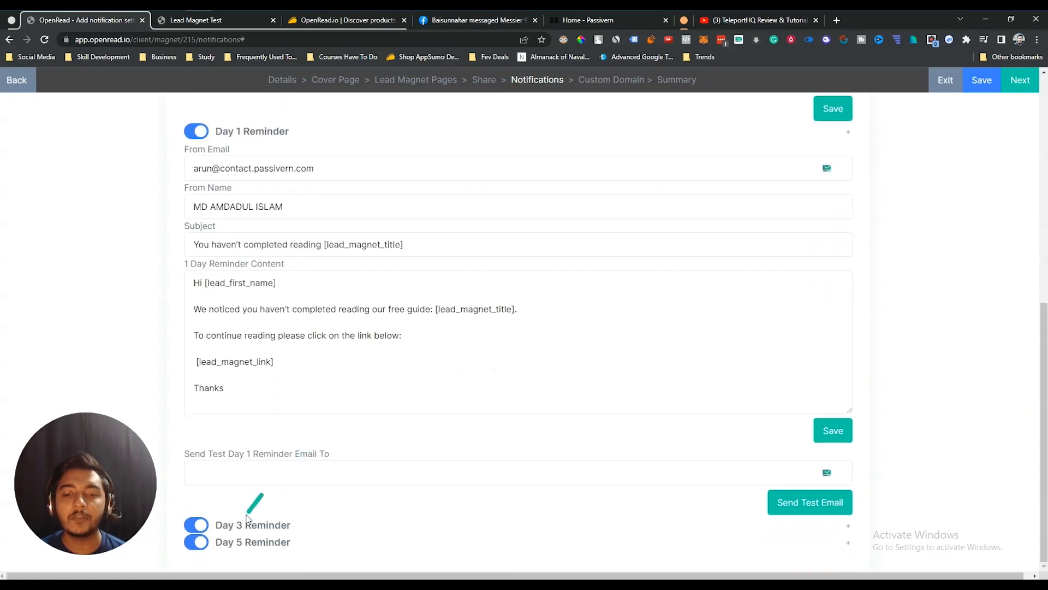
left_click(263, 526)
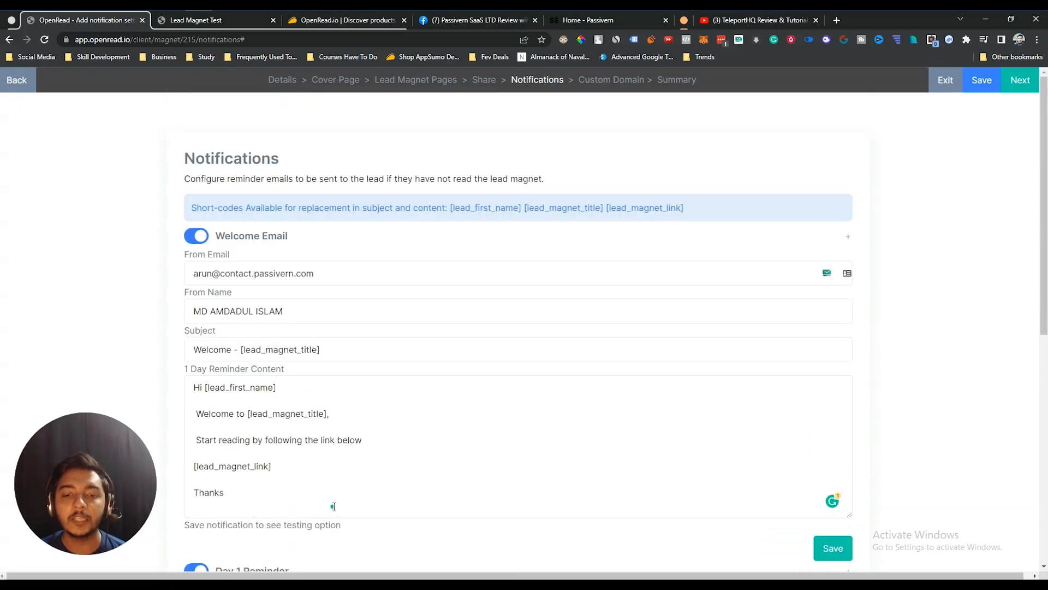
scroll(331, 503, "down", 6)
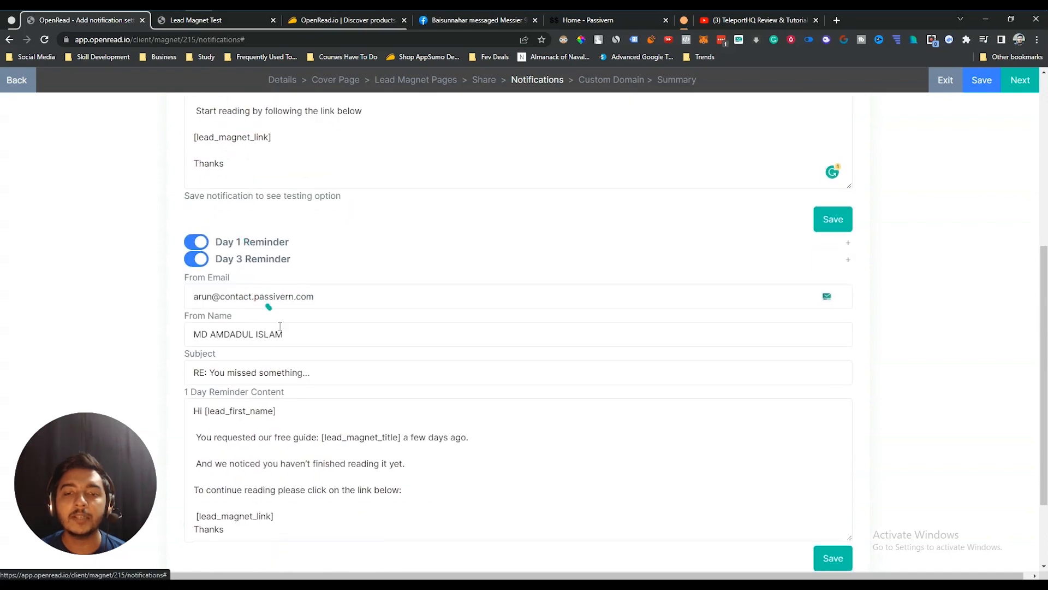
scroll(264, 485, "down", 2)
left_click(262, 542)
scroll(390, 500, "down", 5)
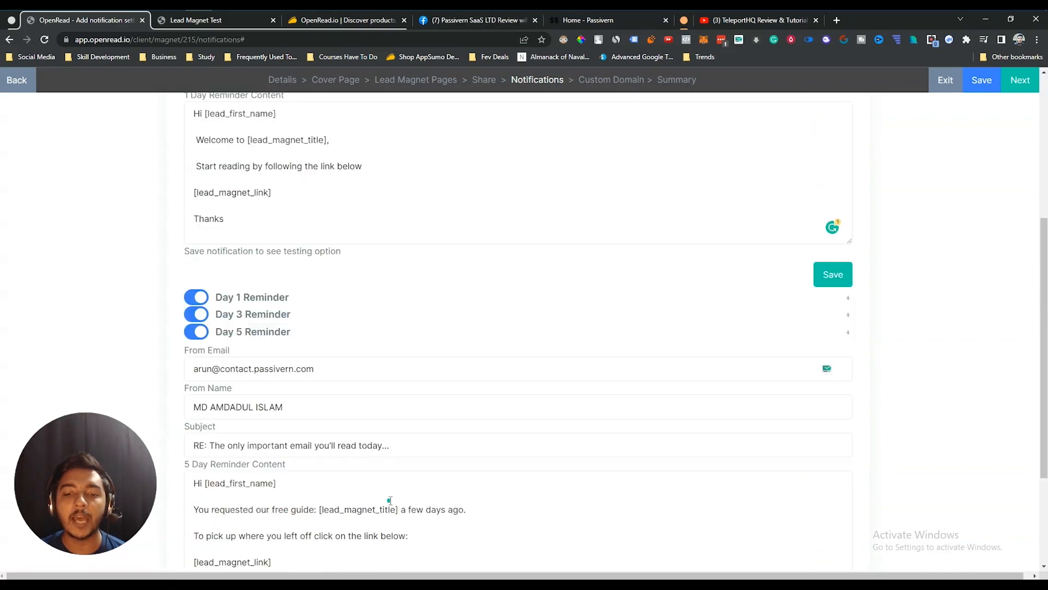
left_click(236, 332)
left_click(256, 236)
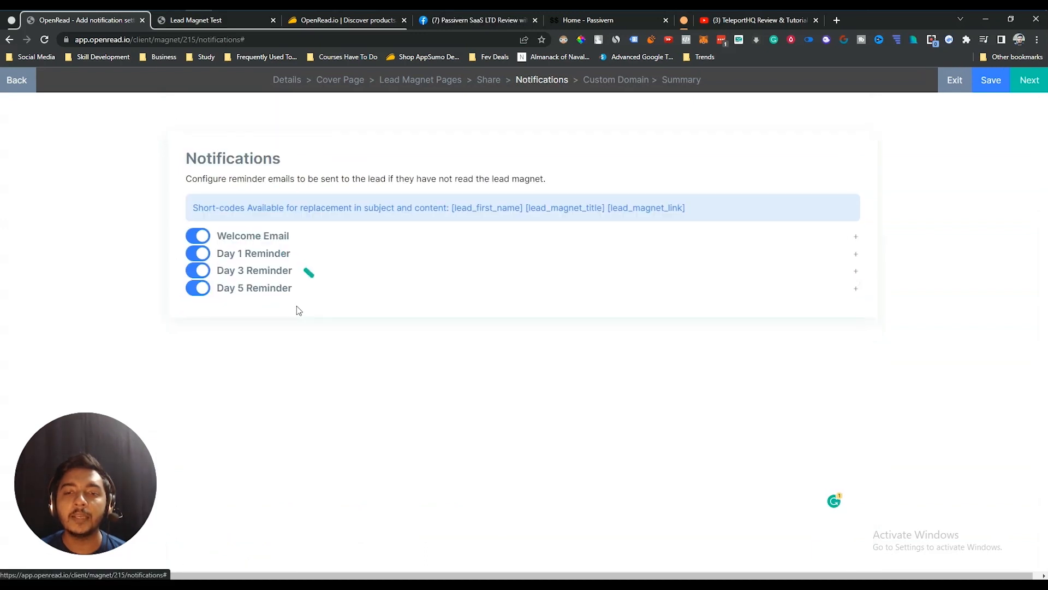
- Switch the Day 5 Reminder off and back on
left_click(199, 288)
left_click(194, 287)
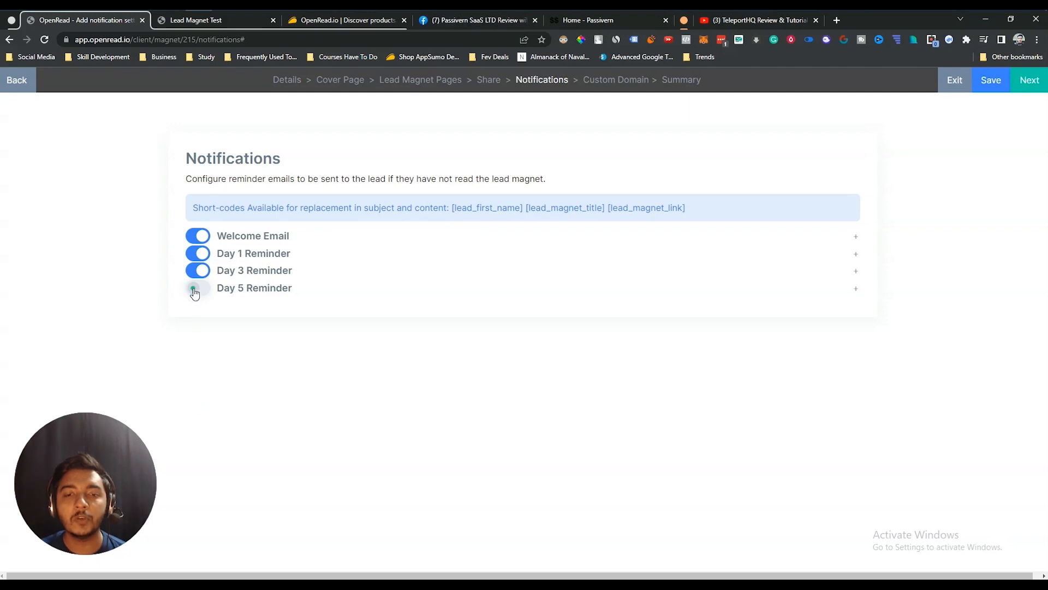
left_click(265, 294)
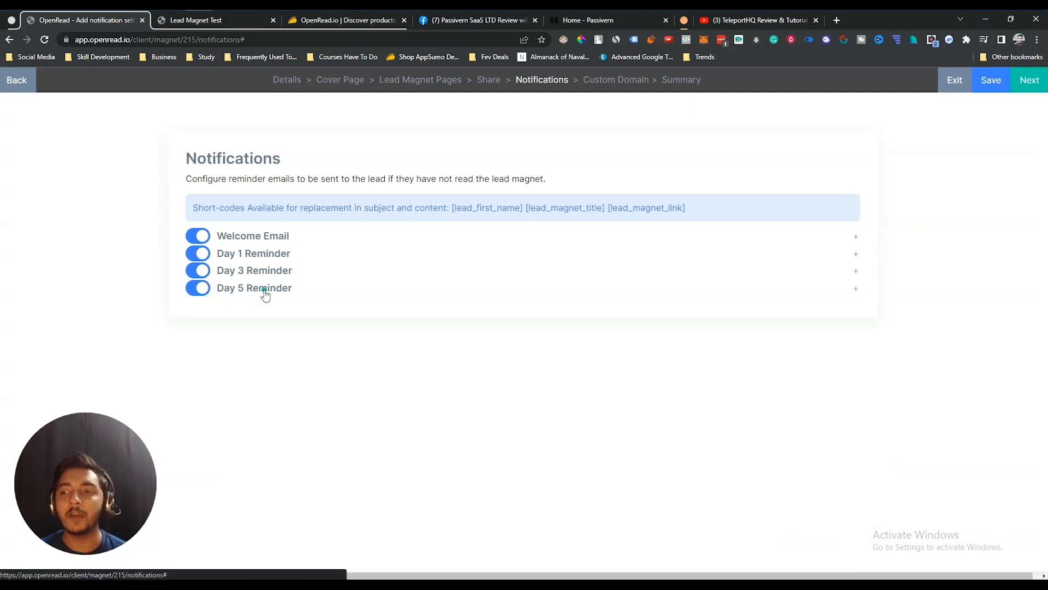
- Proceed to the Custom Domain stage, review the DNS instructions and save with the default OpenRead domain selected
left_click(1034, 83)
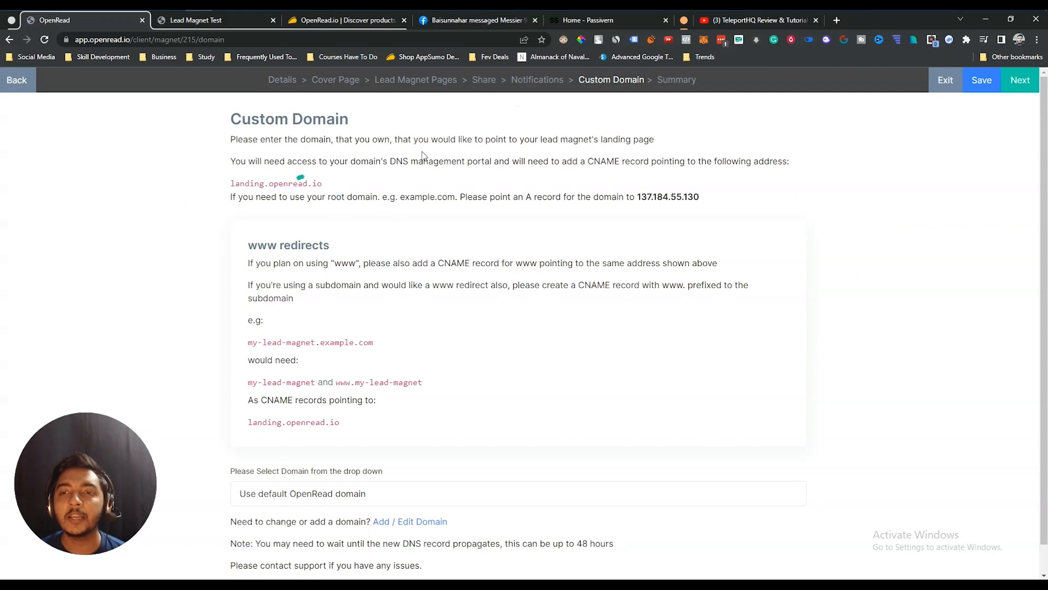
scroll(741, 207, "down", 1)
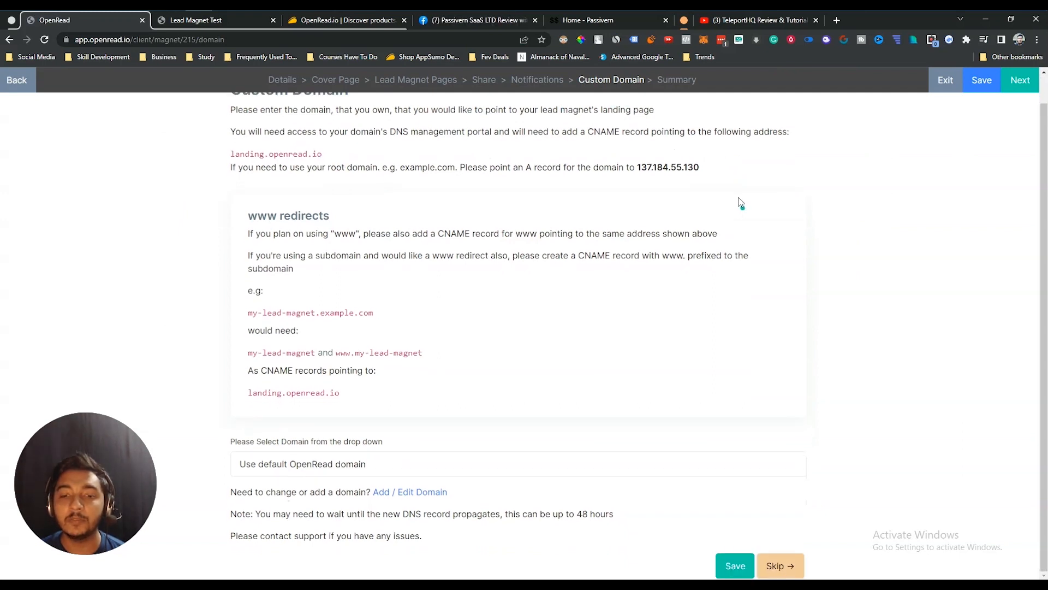
left_click(300, 473)
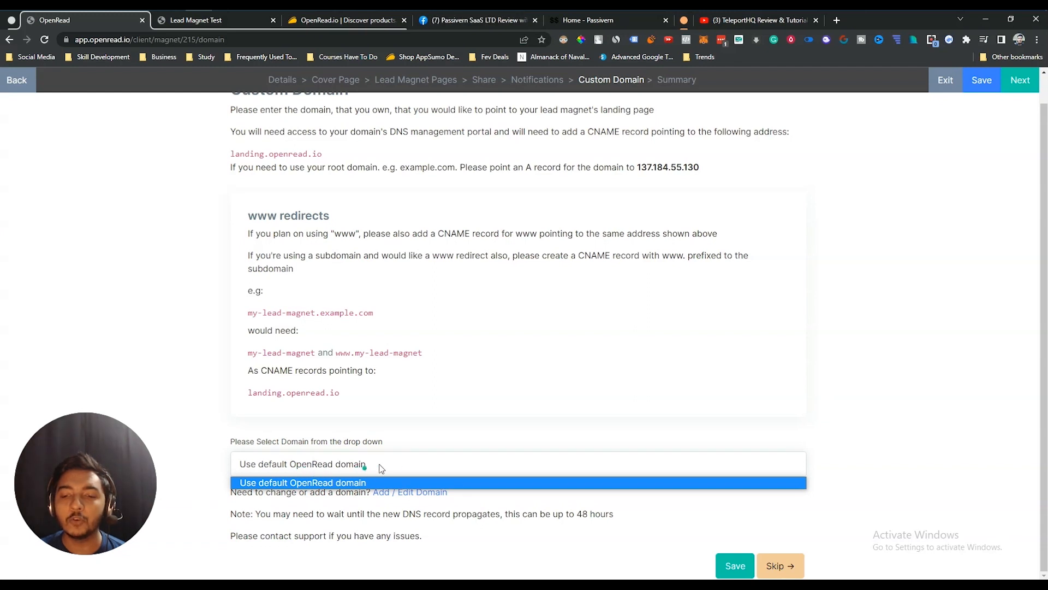
left_click(395, 463)
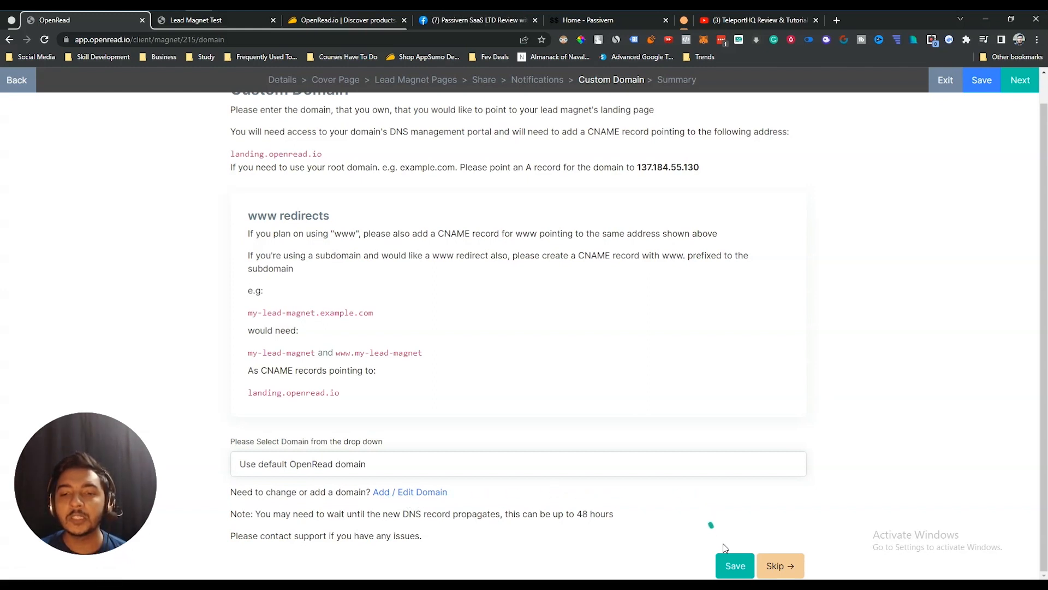
left_click(735, 565)
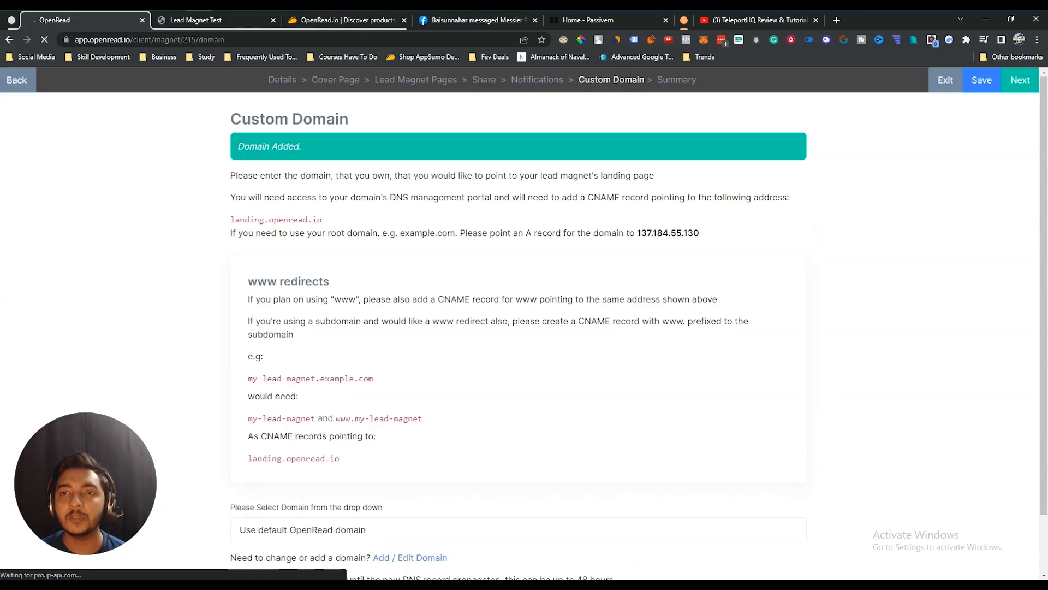
- Proceed to the Summary stage and save the lead magnet's settings
left_click(1020, 80)
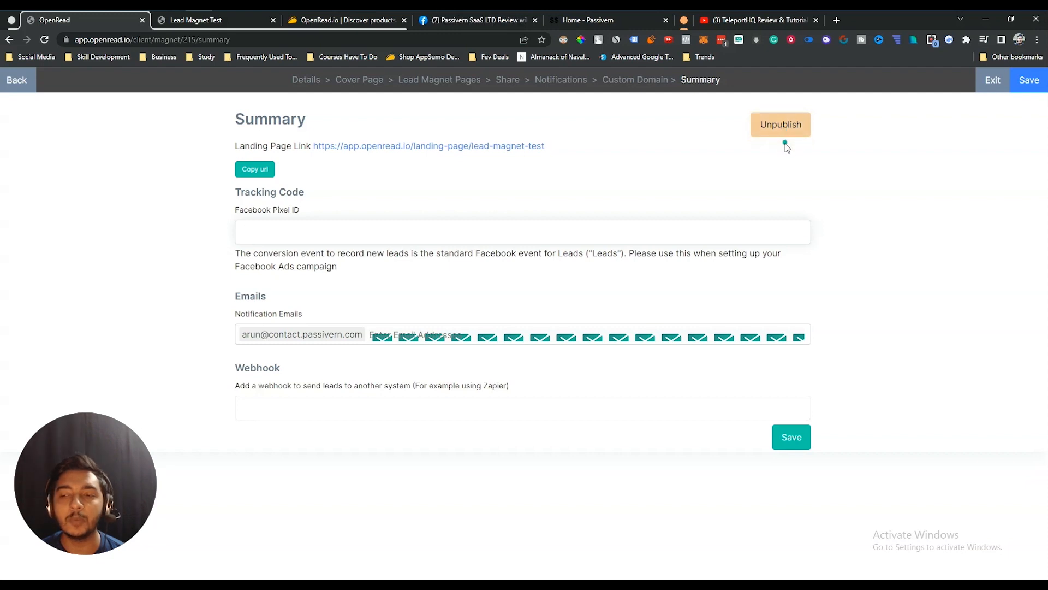
left_click(799, 440)
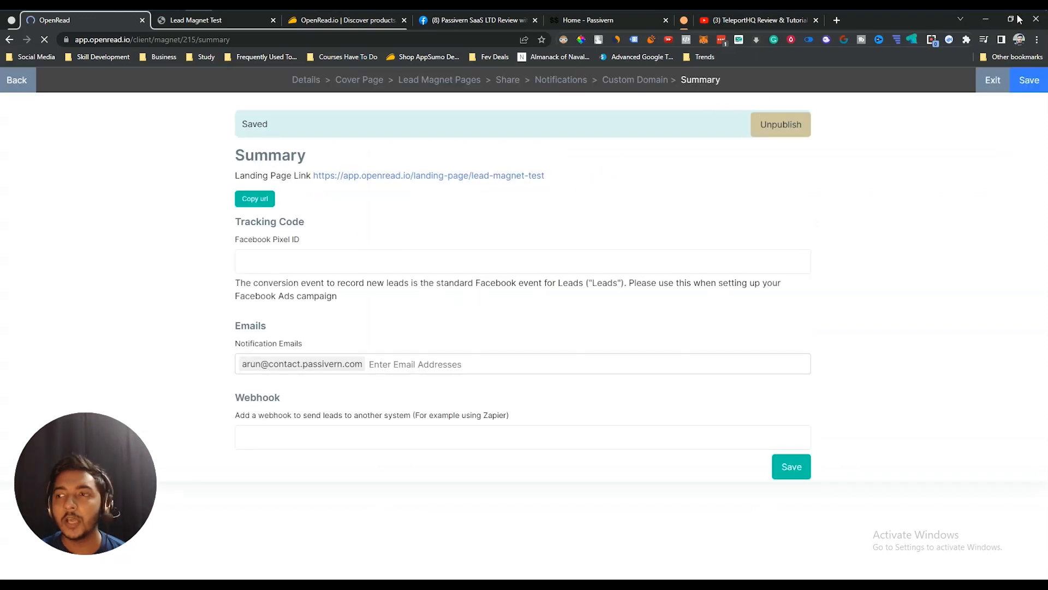
left_click(1027, 83)
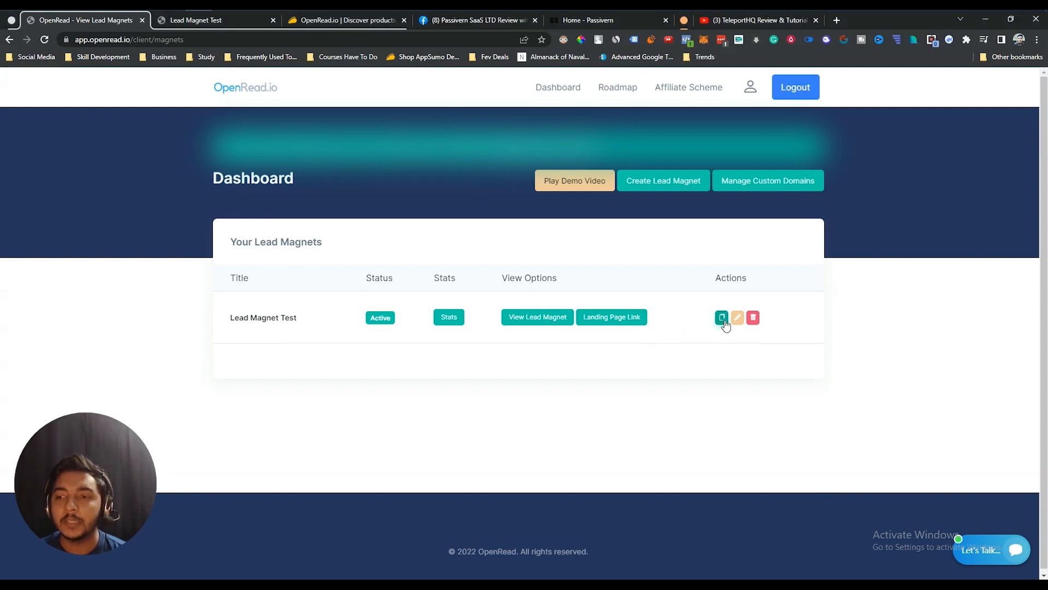
- Check the clone option of Lead Magnet Test, cancel the cloning, and open its stats report to examine the page views
left_click(722, 318)
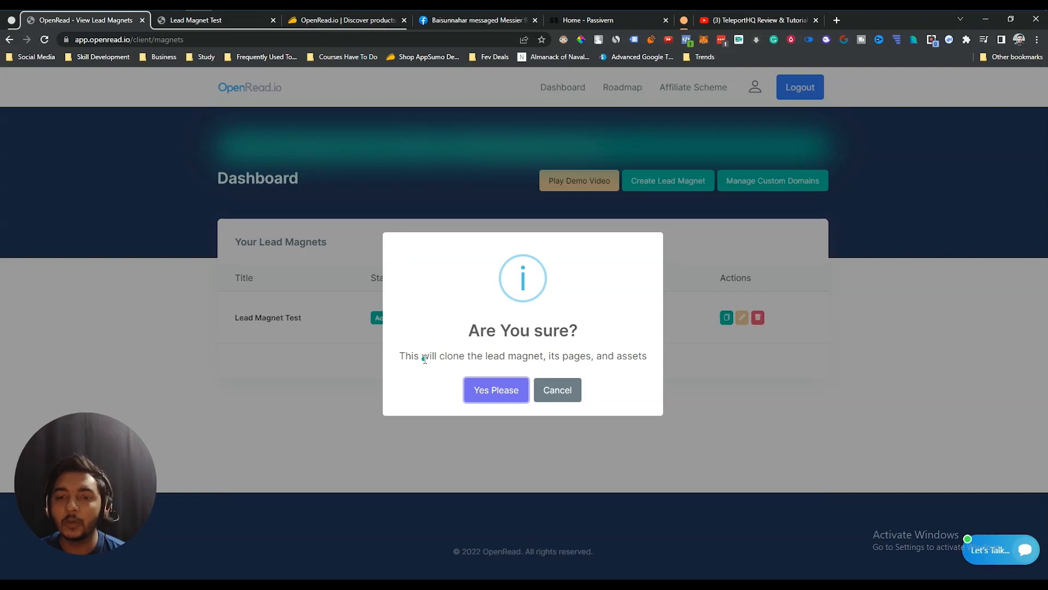
left_click(571, 392)
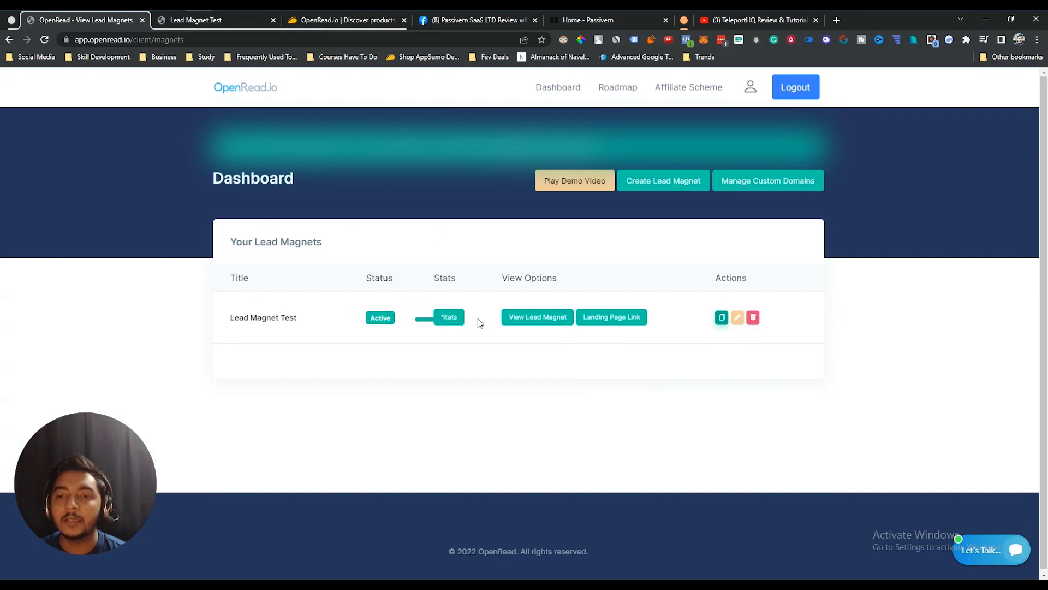
left_click(451, 320)
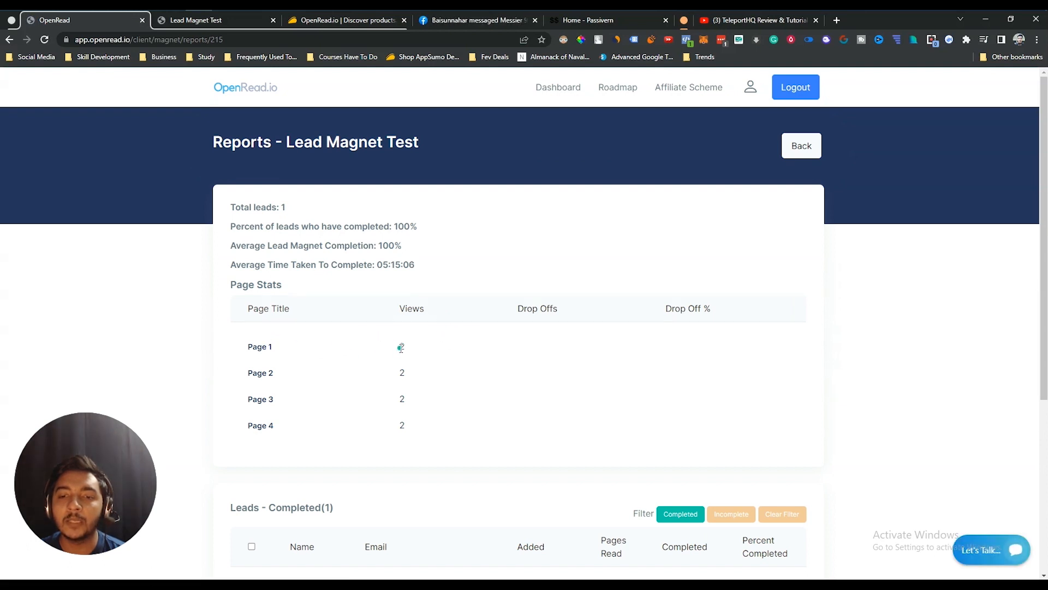
left_click_drag(392, 375, 424, 382)
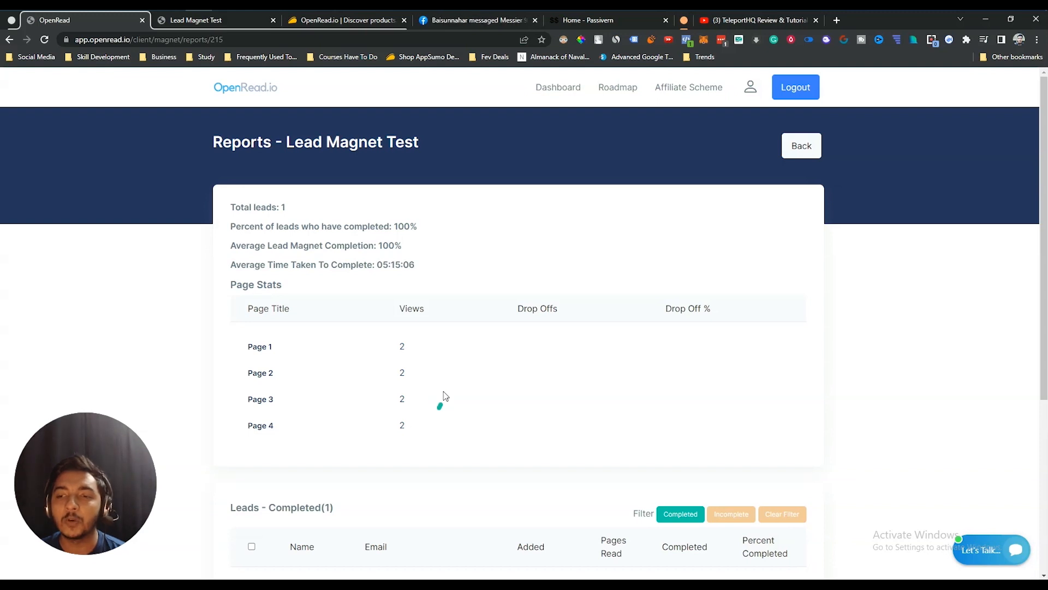
- Examine the completed leads in the Lead Magnet Test report and return to the dashboard
scroll(461, 374, "down", 5)
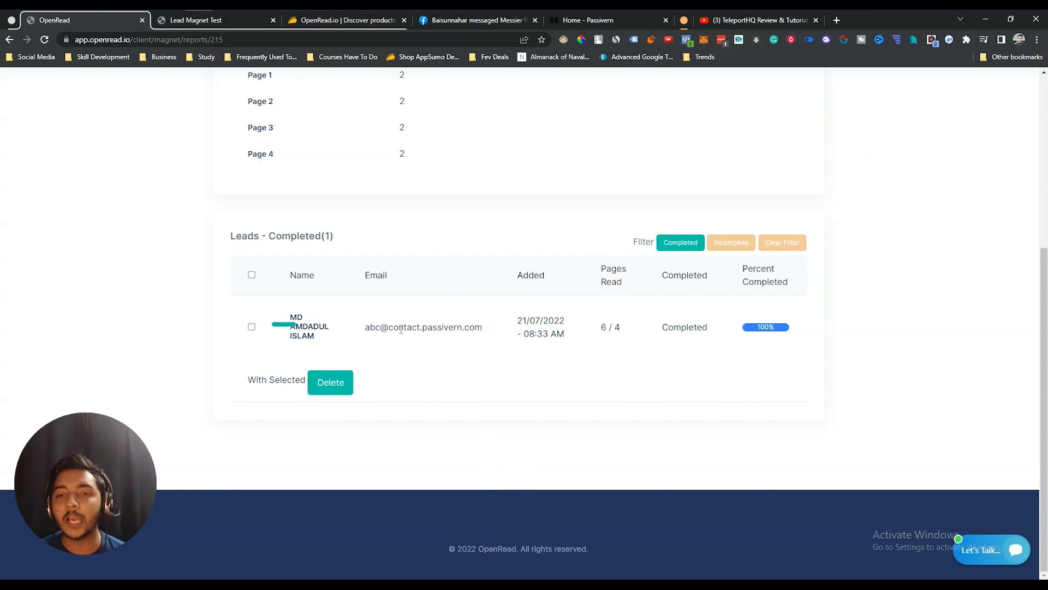
scroll(620, 392, "up", 5)
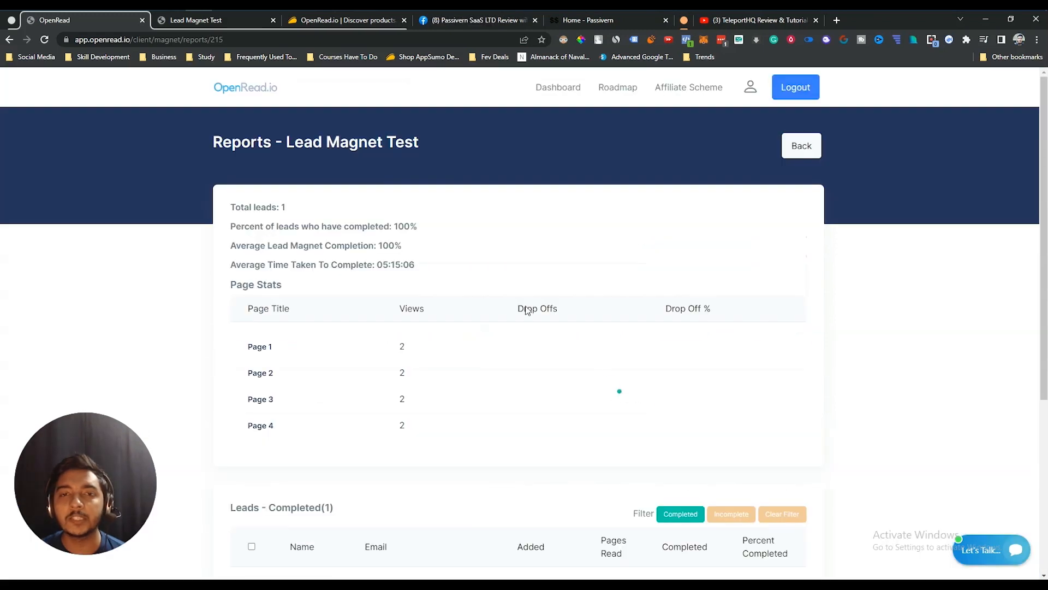
left_click(269, 93)
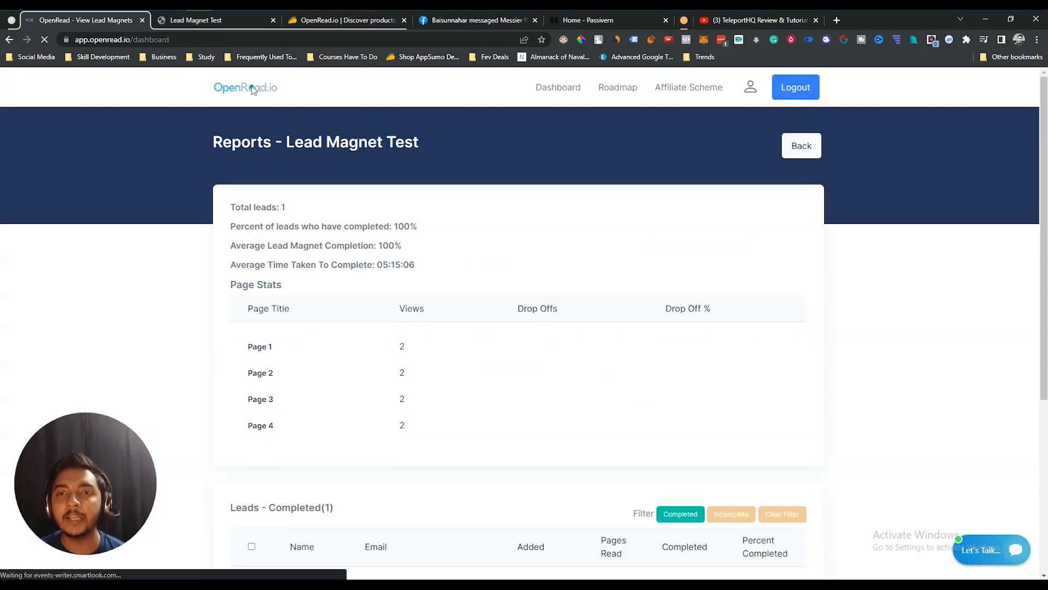
- Switch to the AppSumo listing of OpenRead.io and examine the deal terms, Pro Plan price, included features and code stacking information
left_click(309, 22)
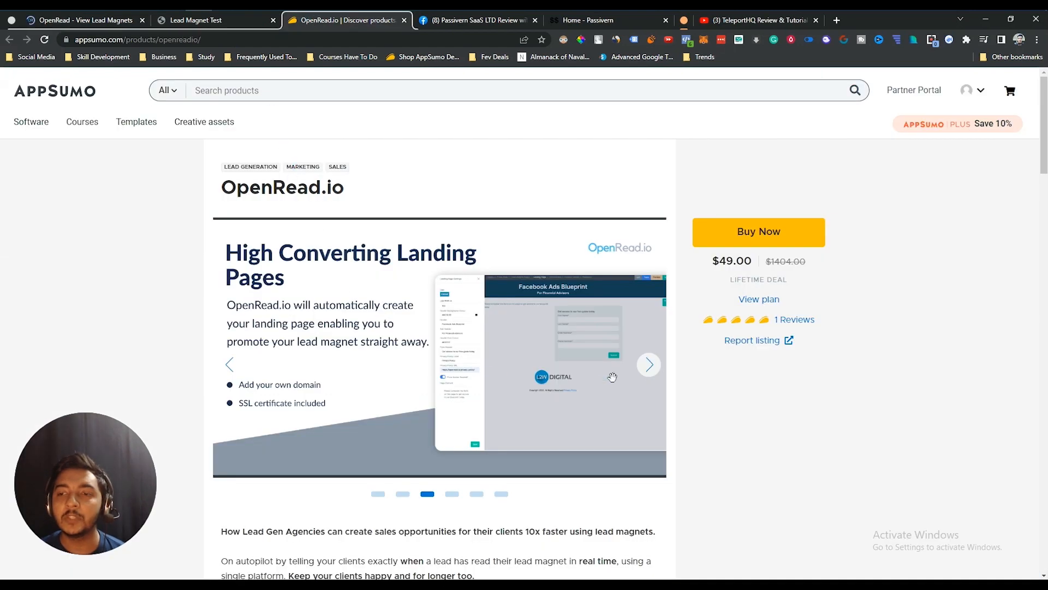
scroll(717, 425, "down", 10)
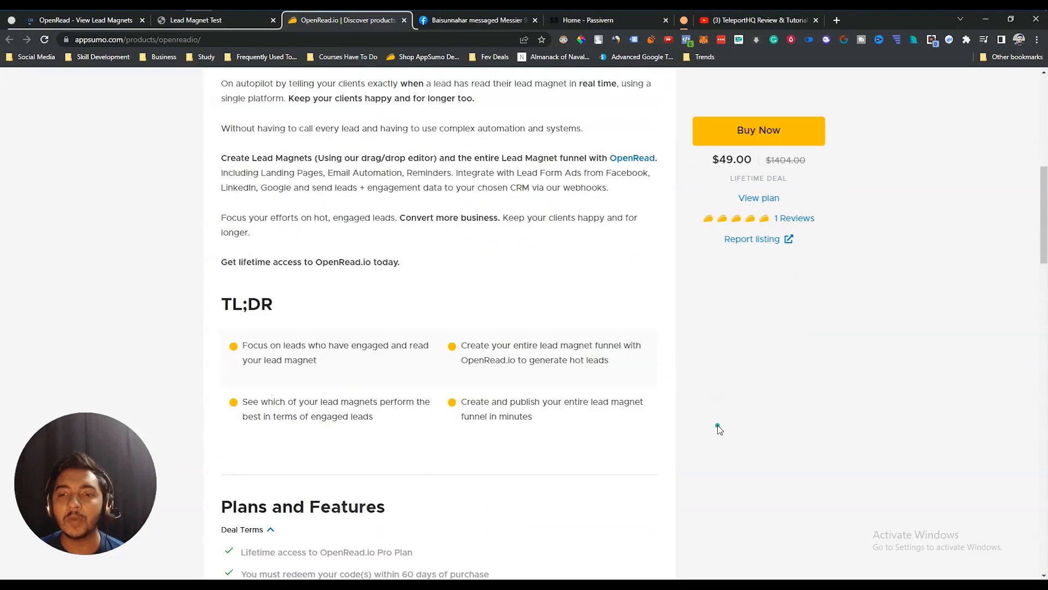
scroll(717, 425, "down", 6)
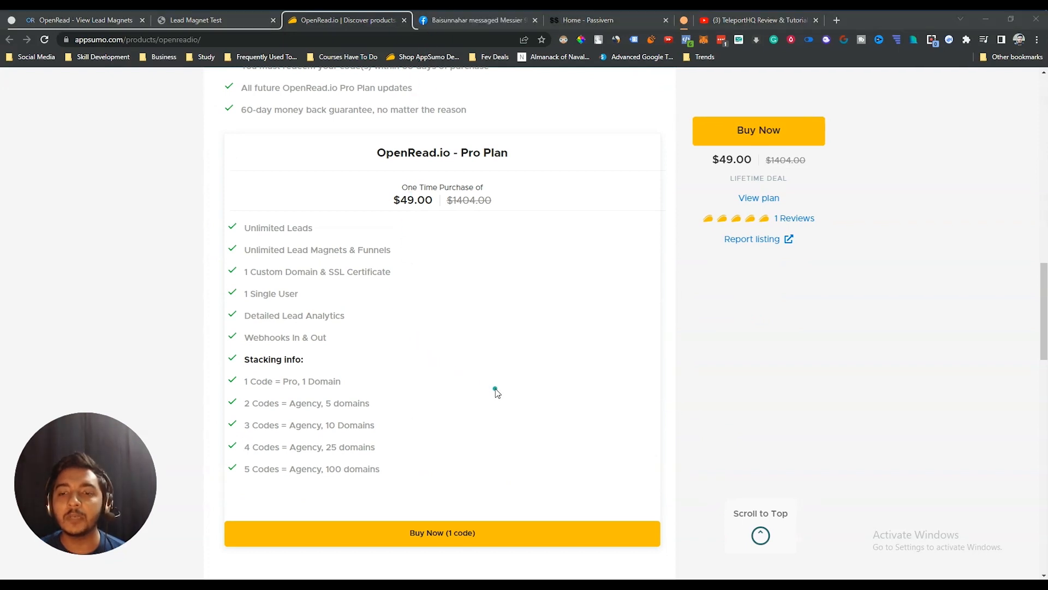
scroll(496, 367, "up", 15)
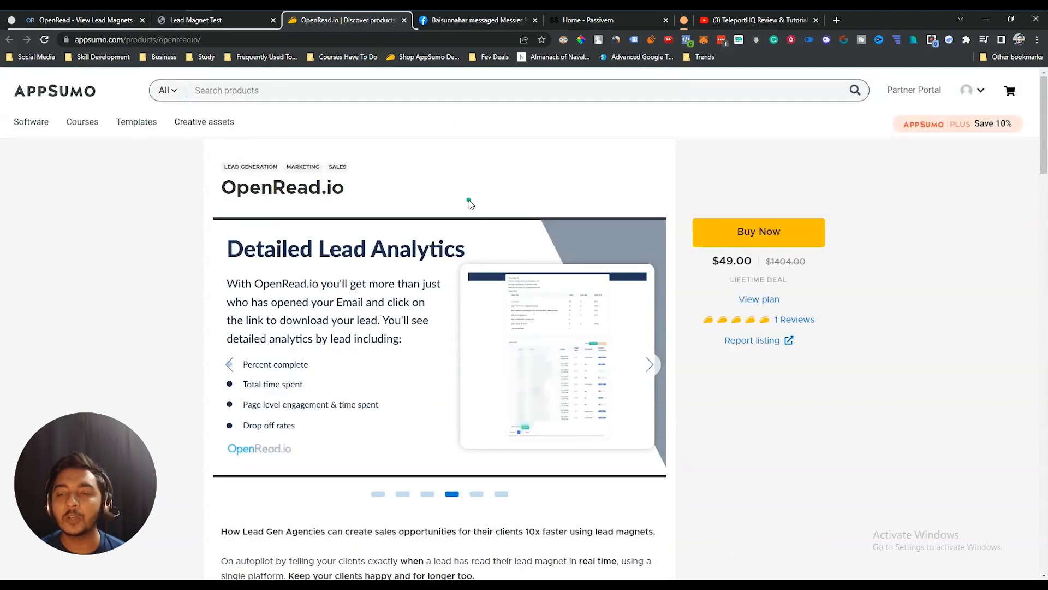
scroll(471, 202, "down", 14)
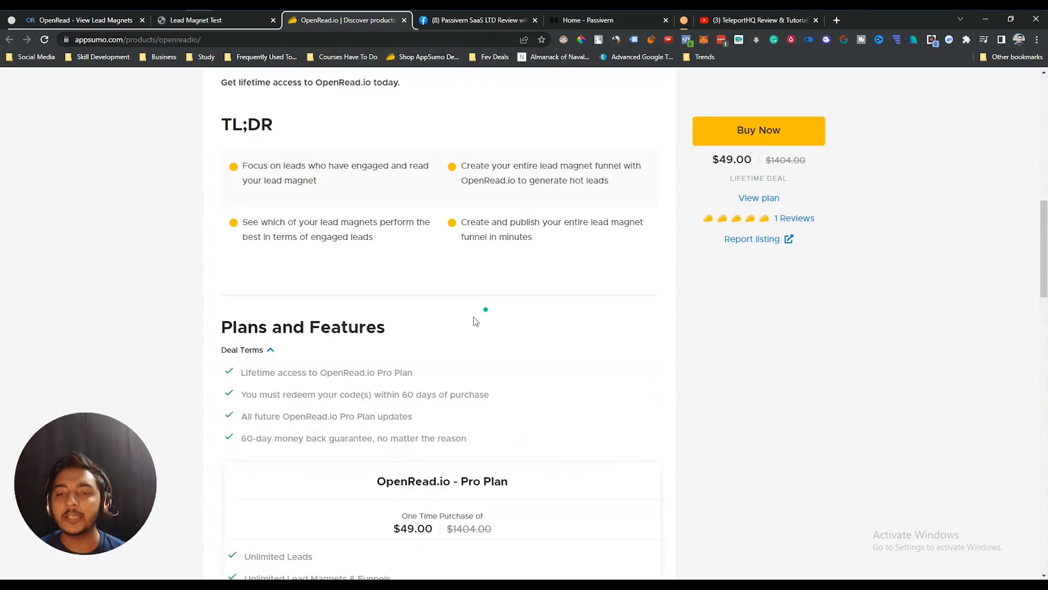
left_click_drag(392, 309, 437, 318)
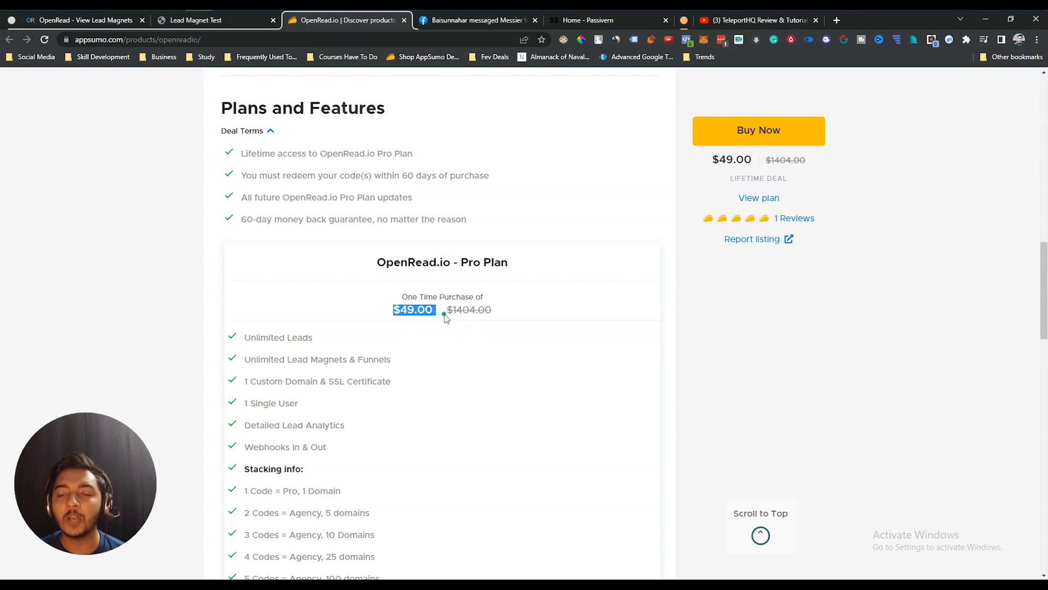
left_click(515, 322)
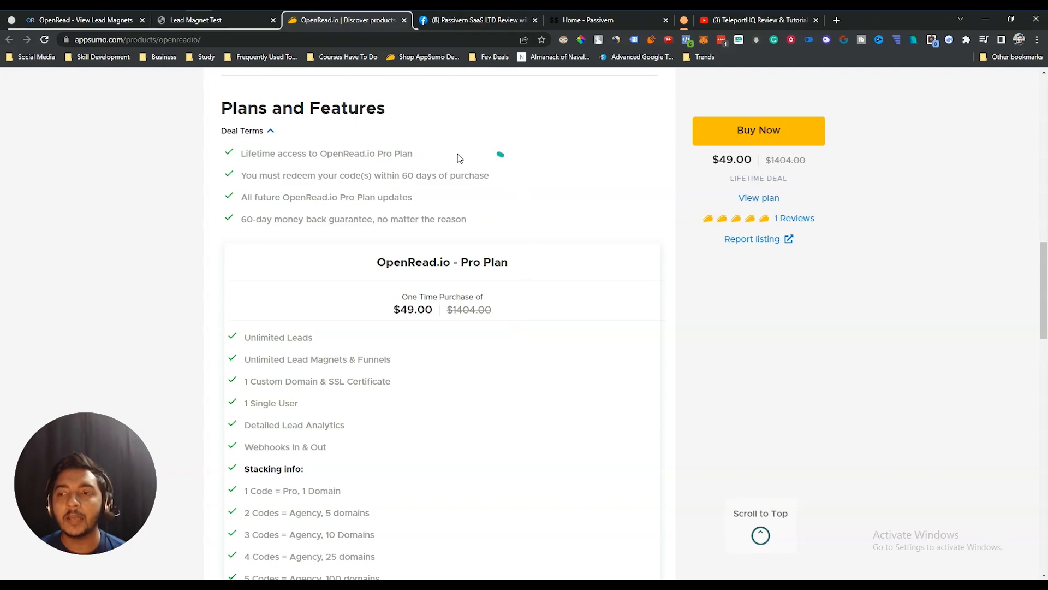
scroll(555, 519, "down", 3)
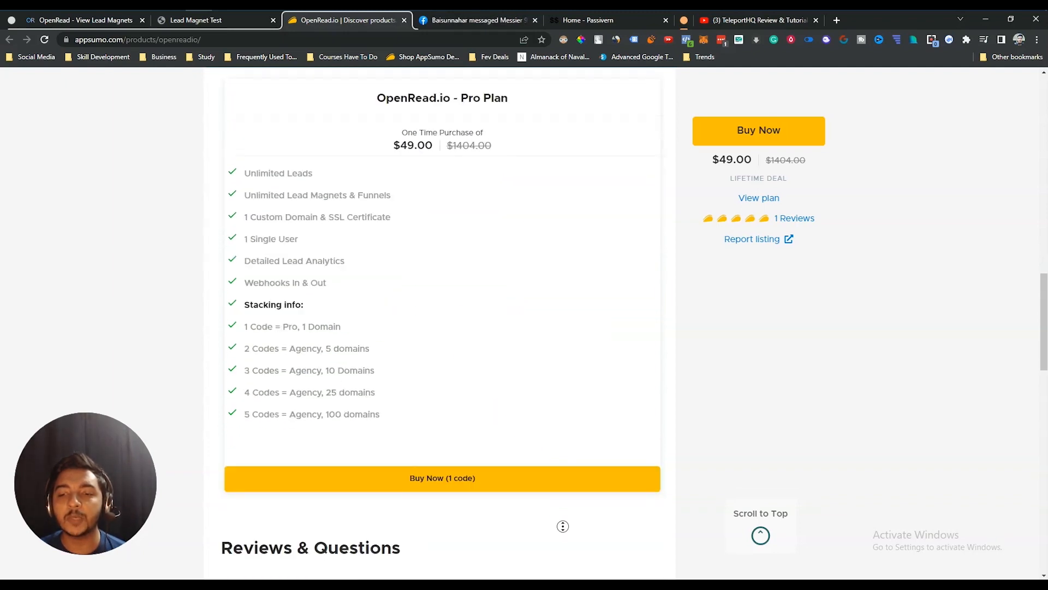
scroll(510, 297, "up", 8)
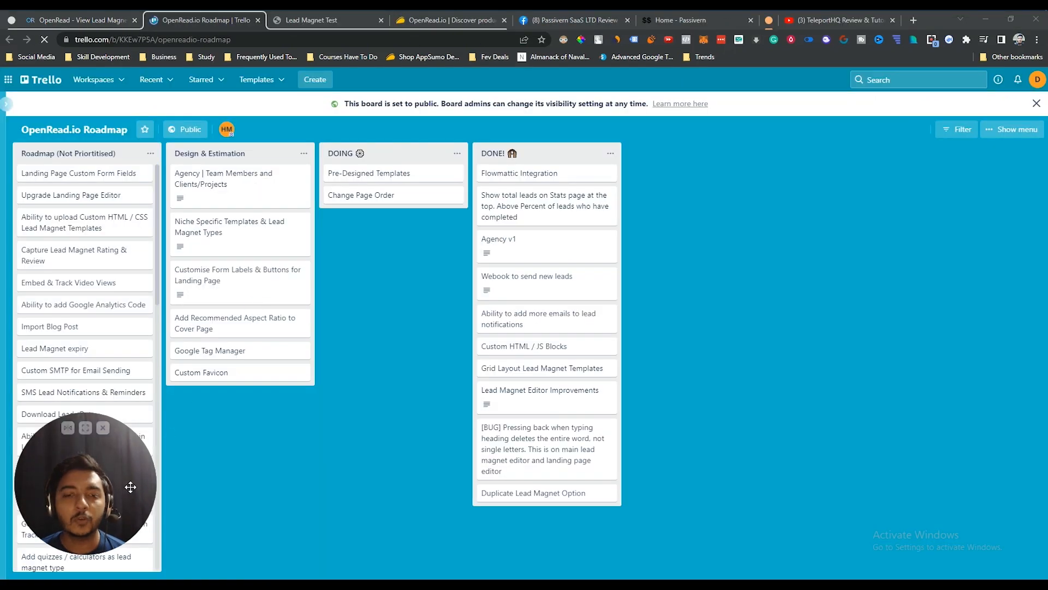
- Examine the planned features in the Roadmap (Not Priortitised) list of the OpenRead.io Roadmap board on Trello, through to its end
left_click_drag(119, 491, 844, 449)
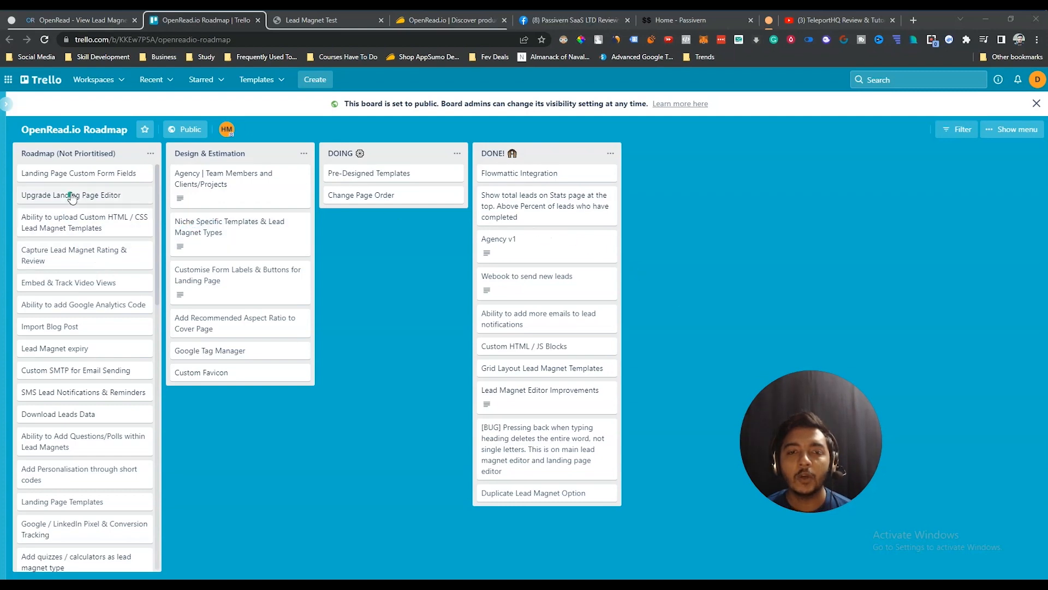
scroll(74, 278, "down", 10)
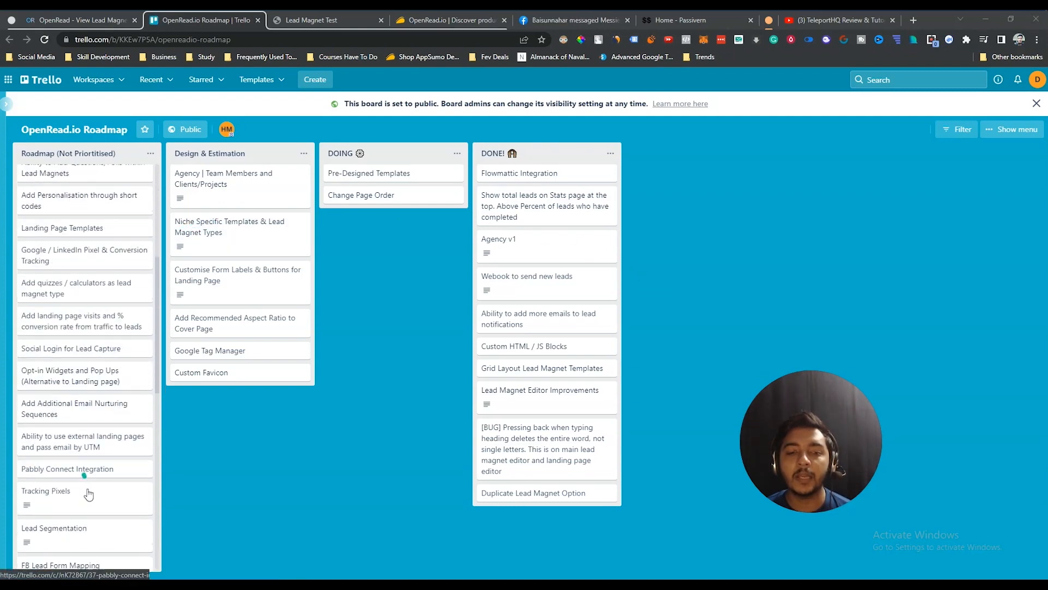
scroll(90, 515, "down", 9)
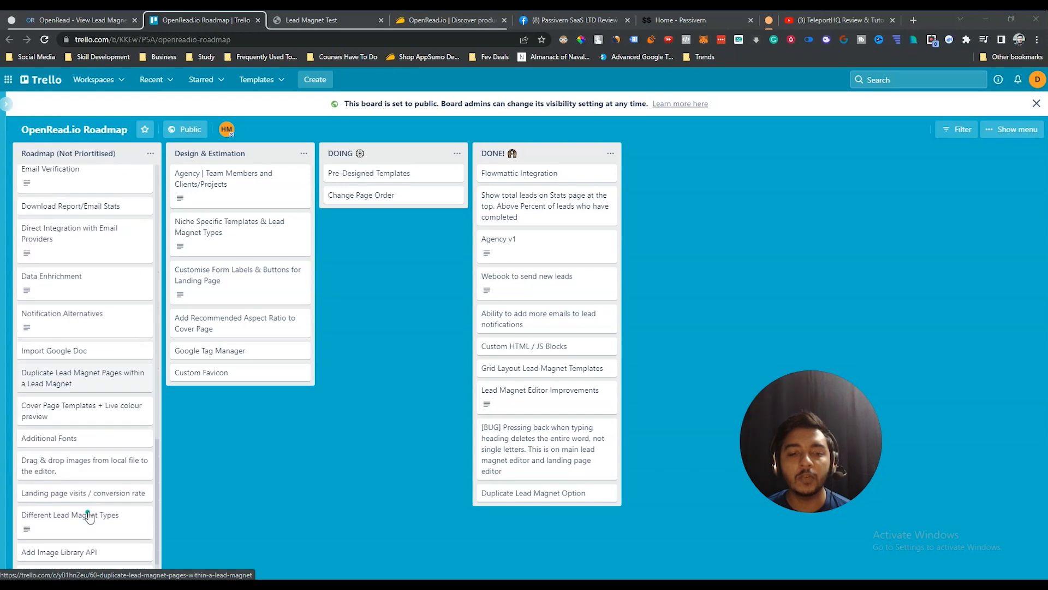
scroll(88, 515, "up", 15)
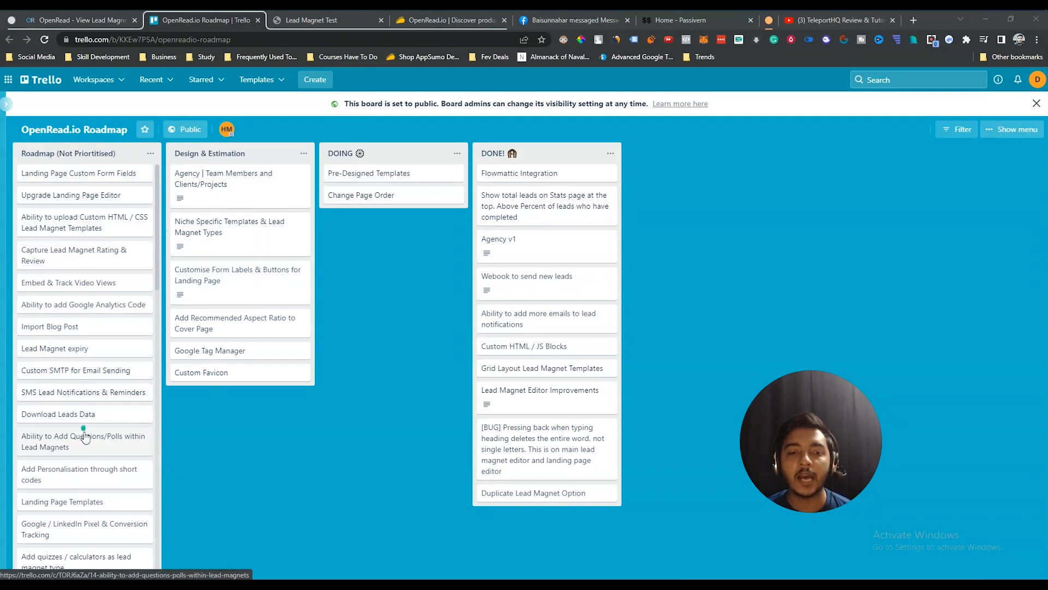
scroll(83, 436, "down", 5)
scroll(85, 439, "down", 4)
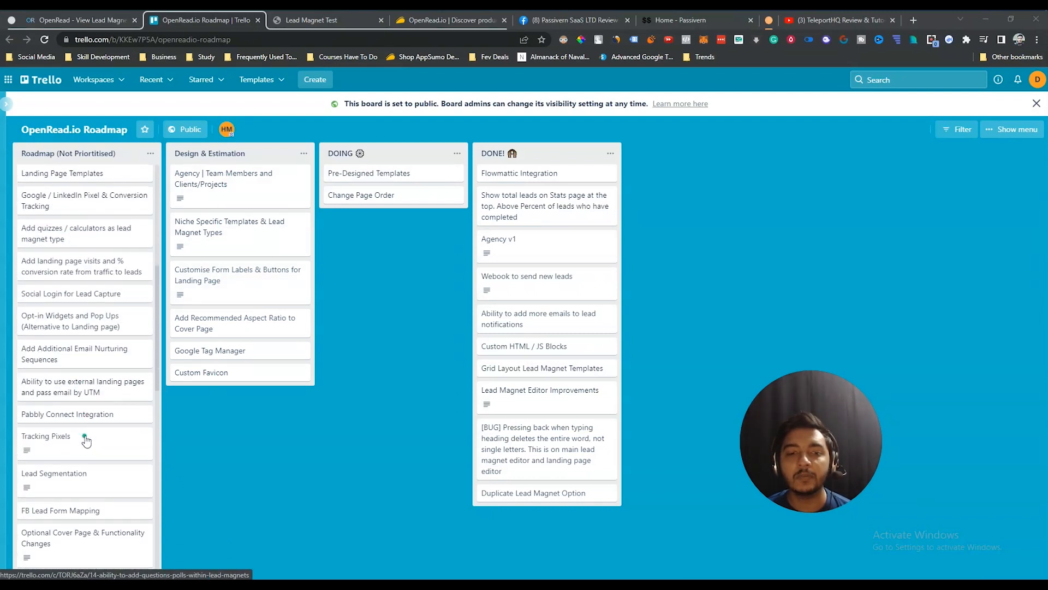
scroll(86, 440, "down", 5)
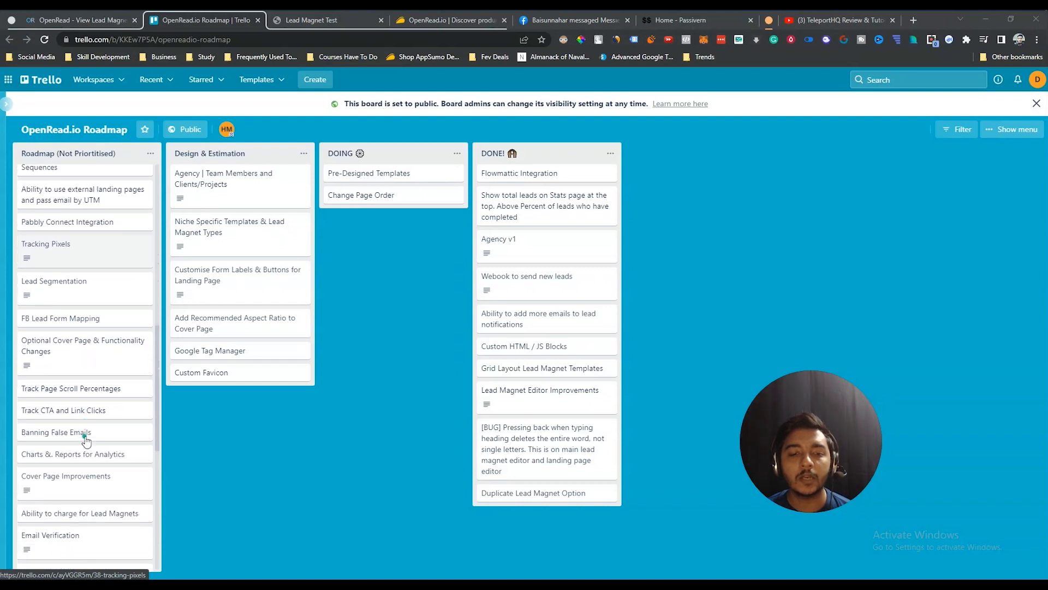
scroll(83, 438, "down", 2)
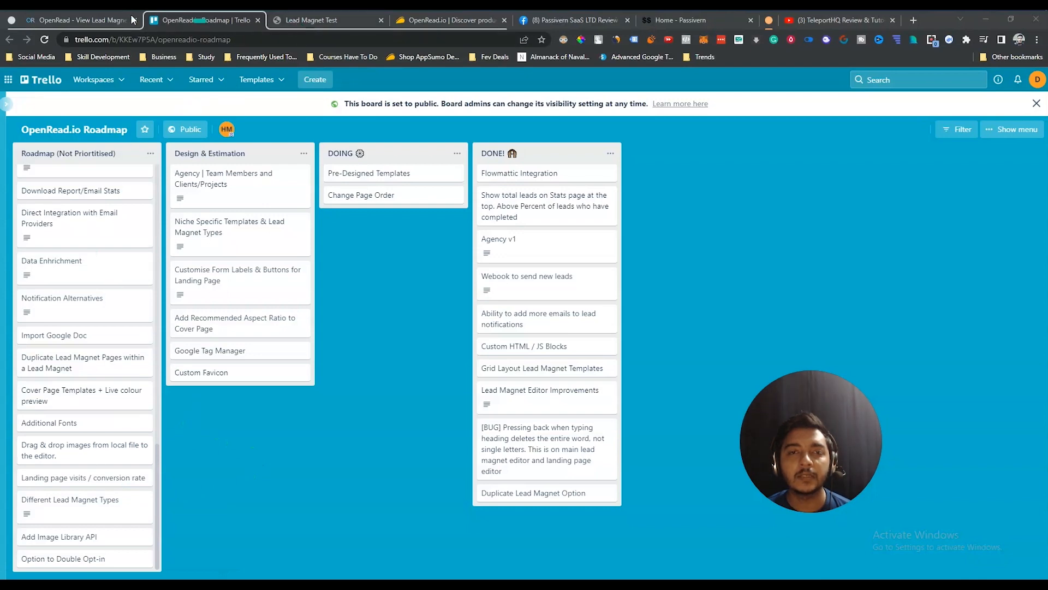
- Look over the Passivern SaaS LTD Review with Giveaway group on Facebook and return to the AppSumo listing of OpenRead.io
left_click(423, 21)
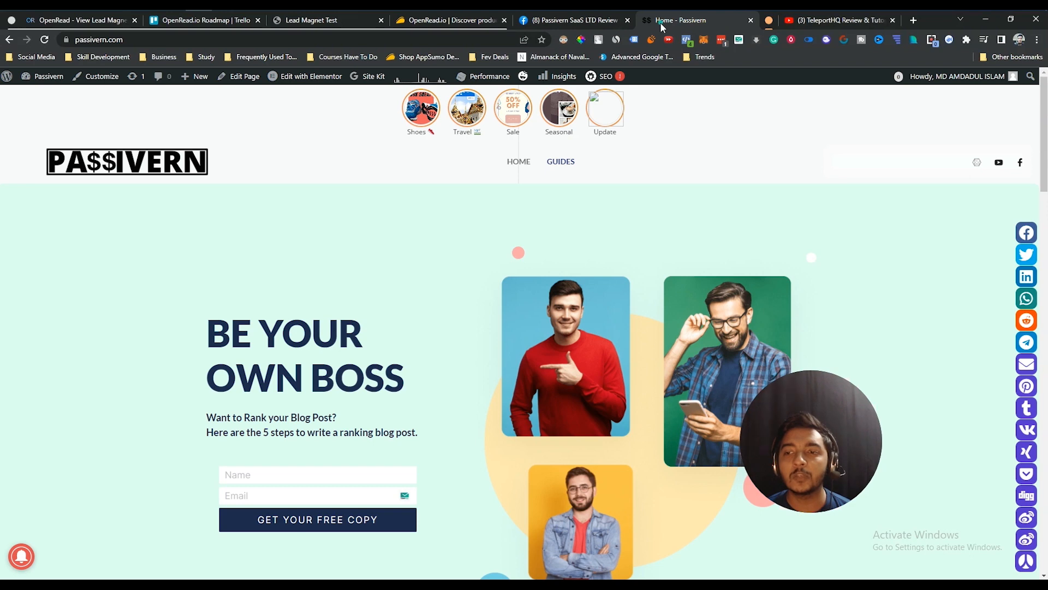
left_click(570, 19)
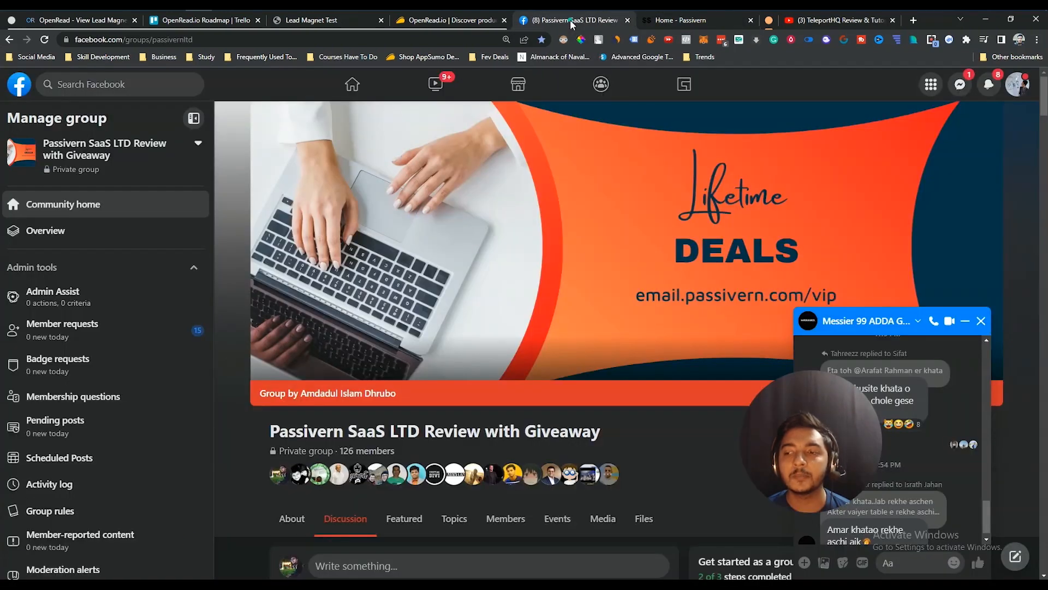
scroll(696, 455, "down", 9)
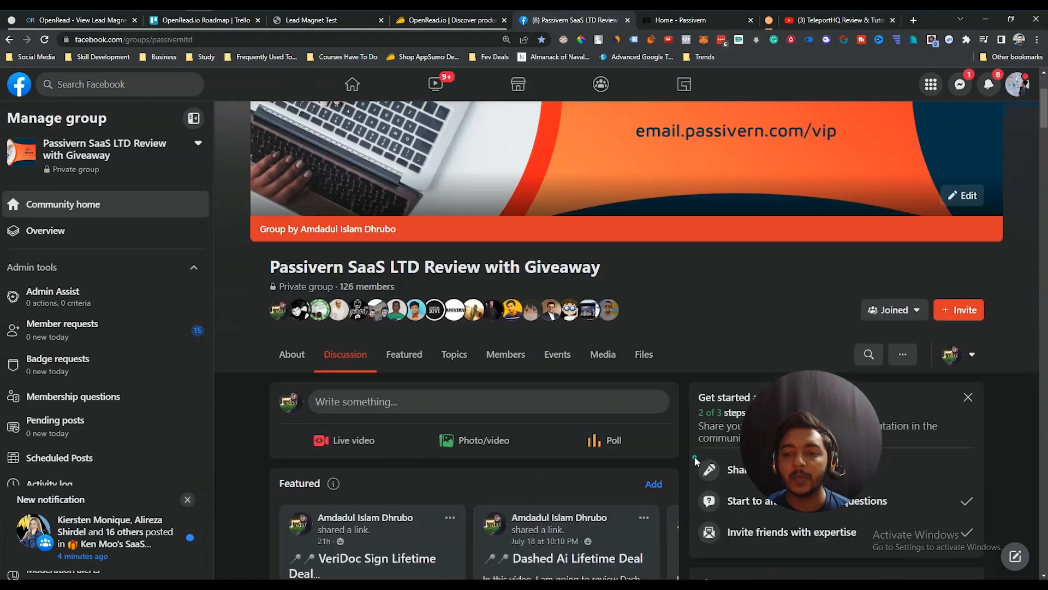
scroll(695, 457, "up", 5)
scroll(696, 462, "up", 4)
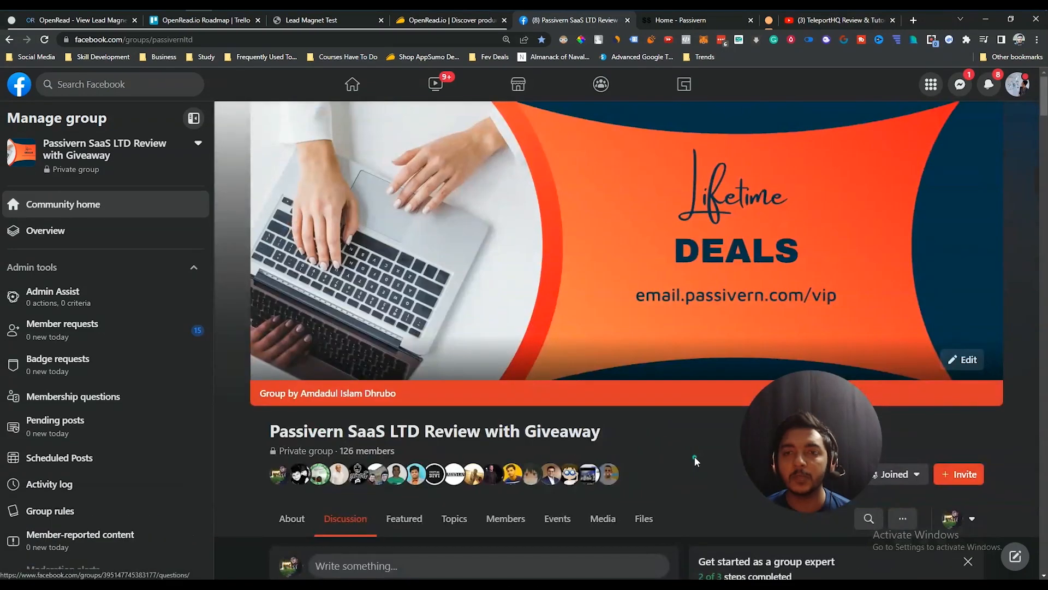
left_click(431, 22)
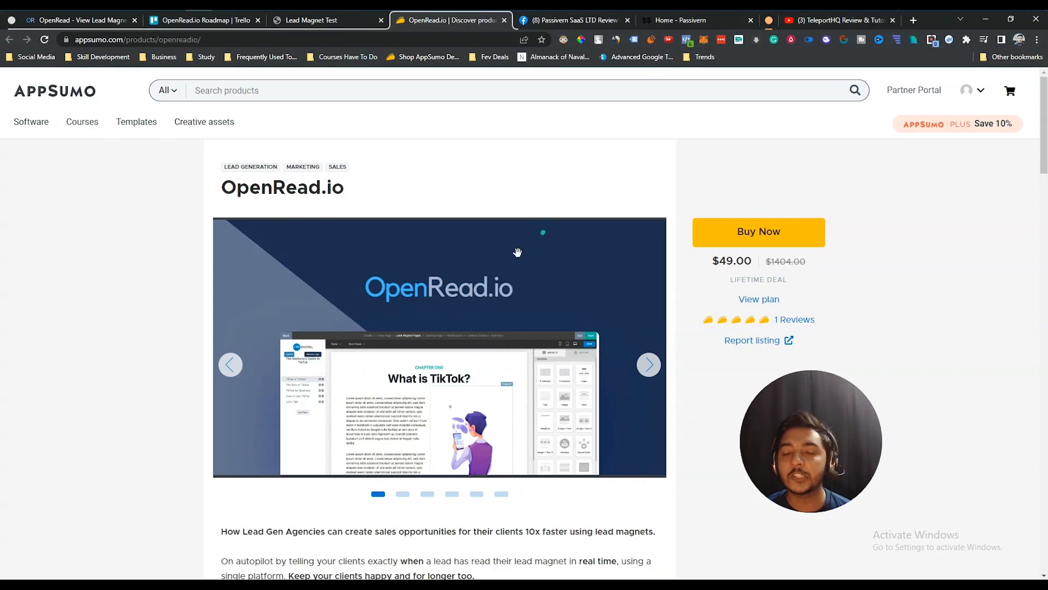